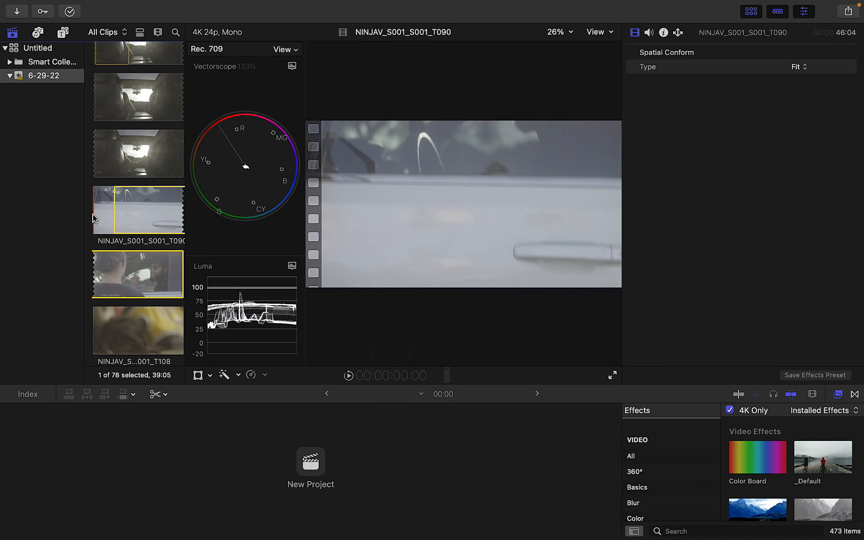
Preview the NINJAV_S001_S001_T090 clip with sound, then start a new 4K 24p project
{"action": "key", "text": "space"}
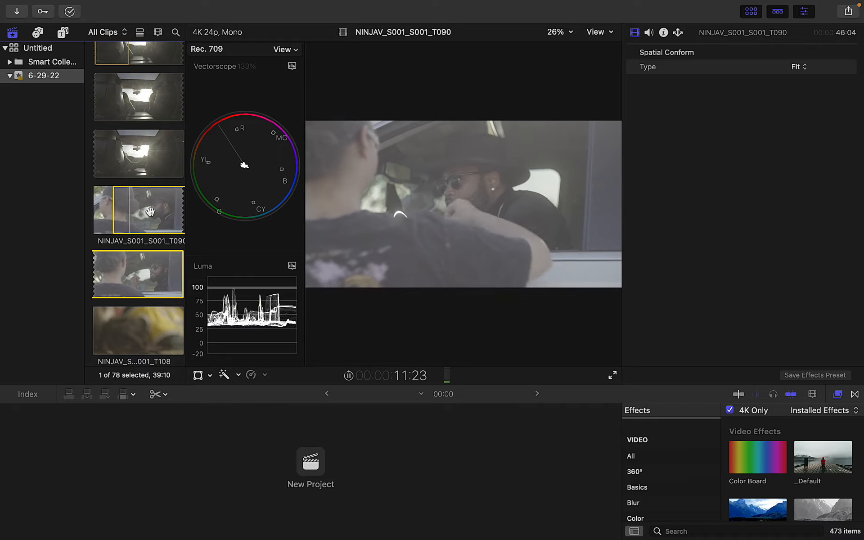
{"action": "key", "text": "XF86AudioRaiseVolume"}
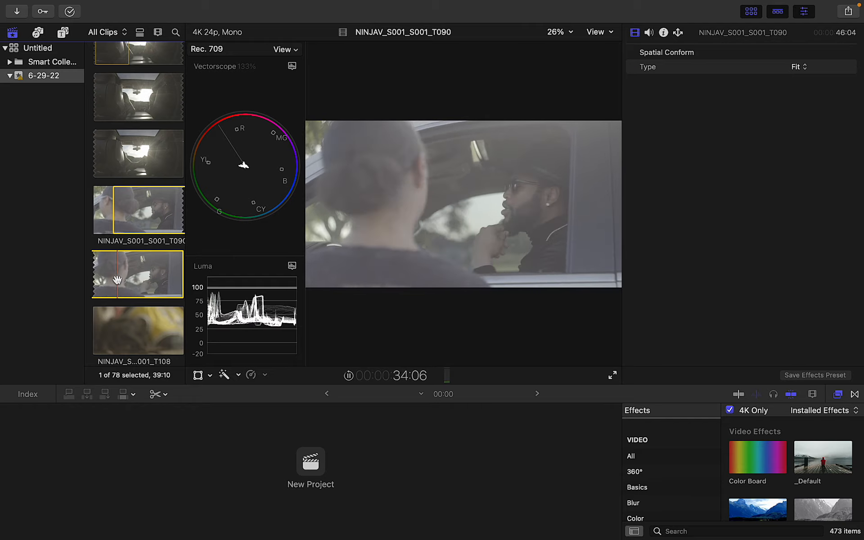
{"action": "left_click", "coordinate": [135, 279]}
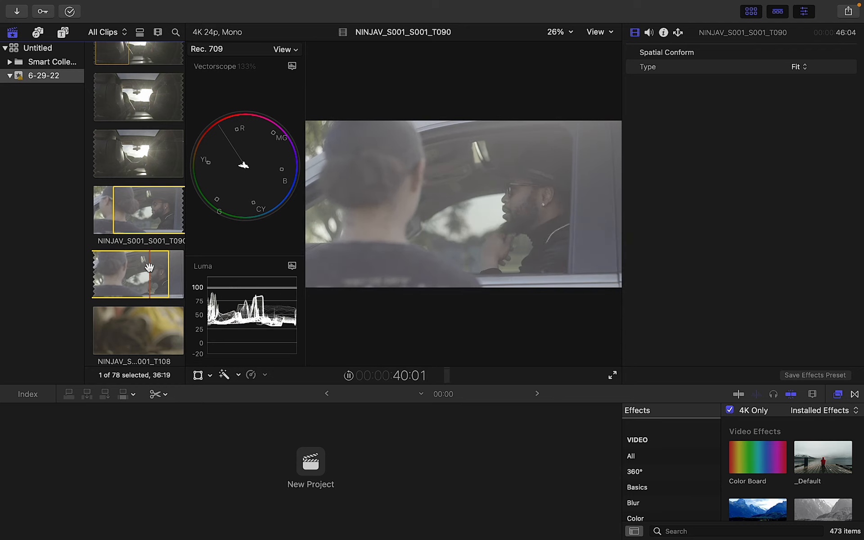
{"action": "left_click", "coordinate": [320, 465]}
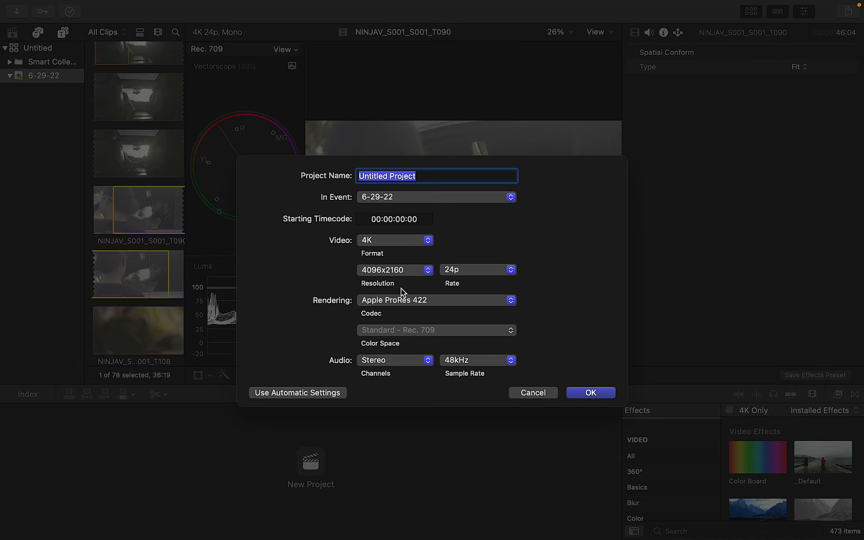
Create the project named 'color 2', getting past the name-already-exists alert
{"action": "type", "text": "color grading"}
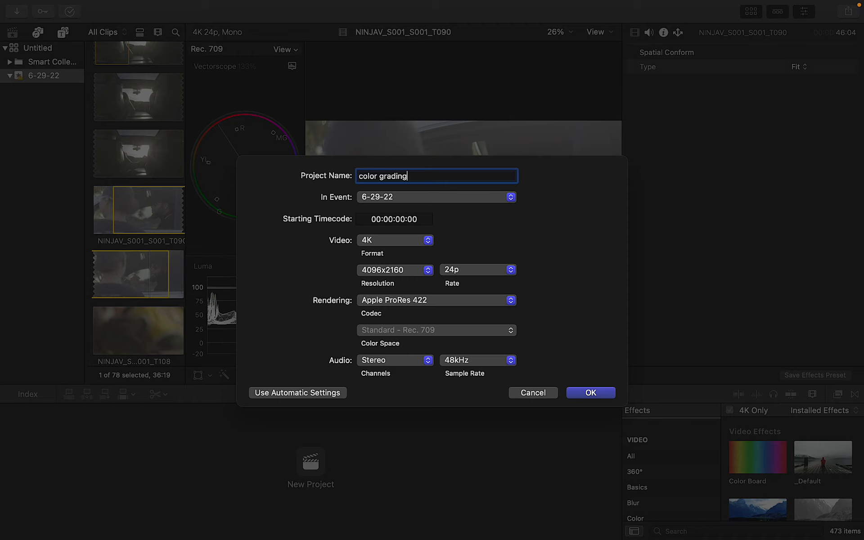
{"action": "key", "text": "Return"}
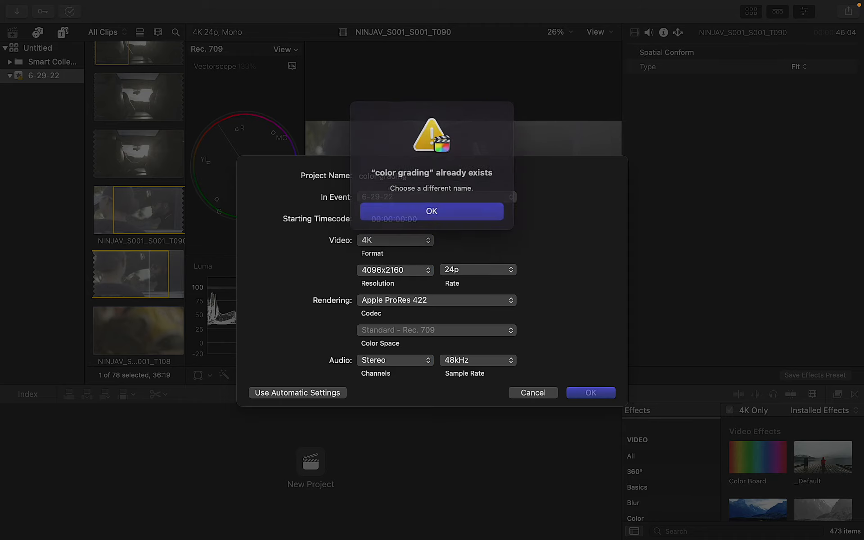
{"action": "left_click", "coordinate": [464, 208]}
{"action": "key", "text": "BackSpace"}
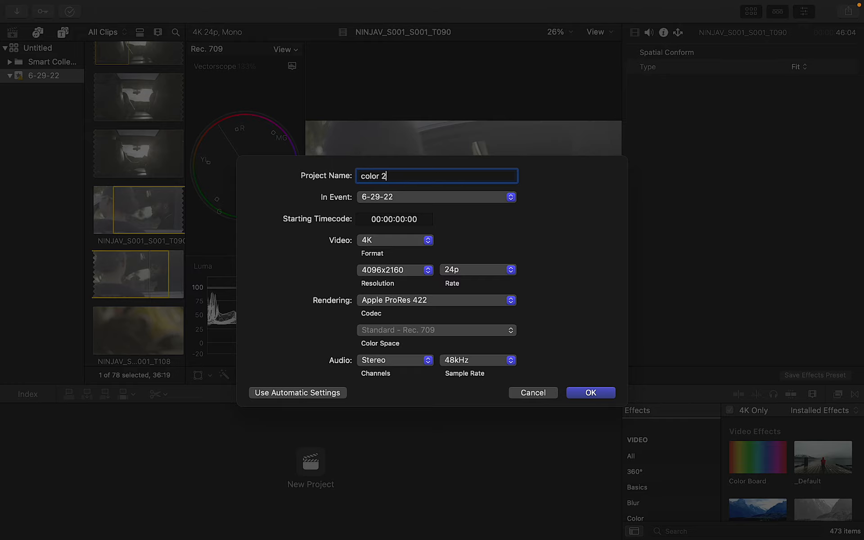
{"action": "key", "text": "Return"}
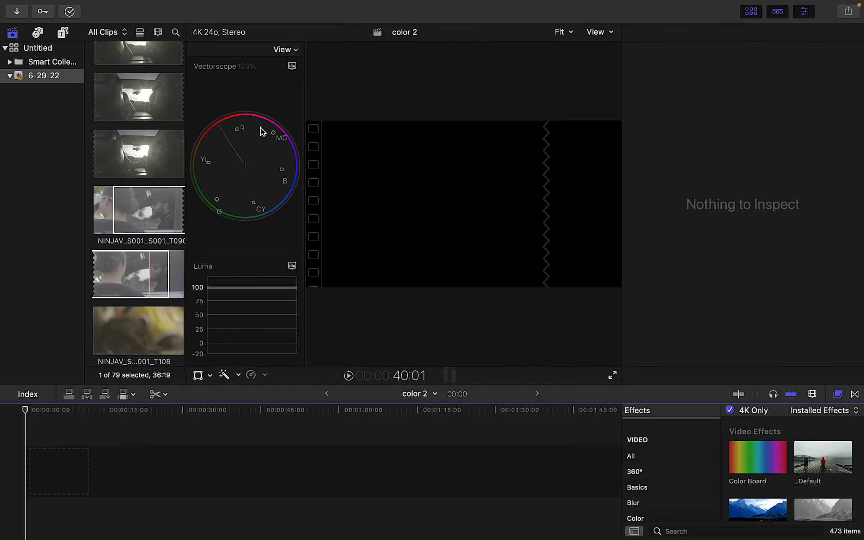
Place the NINJAV_S001_S001_T090 clip at the start of the color 2 timeline
{"action": "left_click", "coordinate": [166, 203]}
{"action": "left_click_drag", "start_coordinate": [138, 212], "coordinate": [27, 459]}
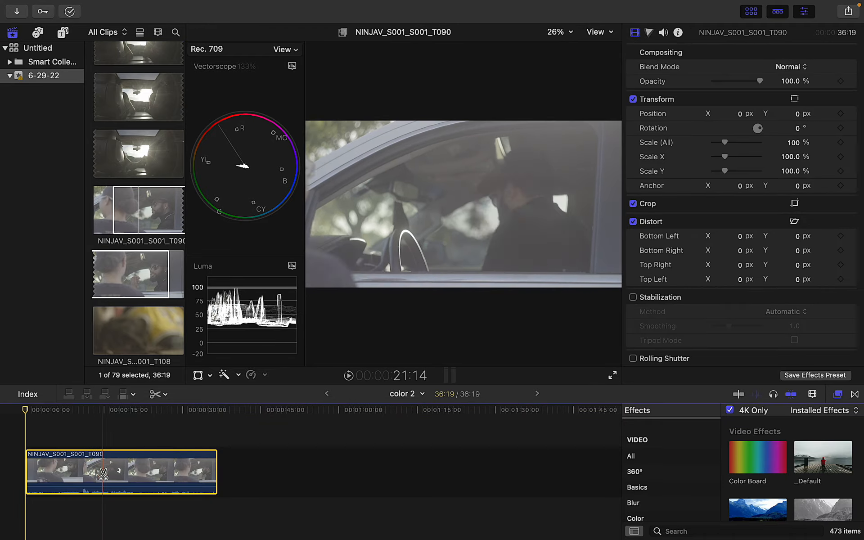
{"action": "key", "text": "a"}
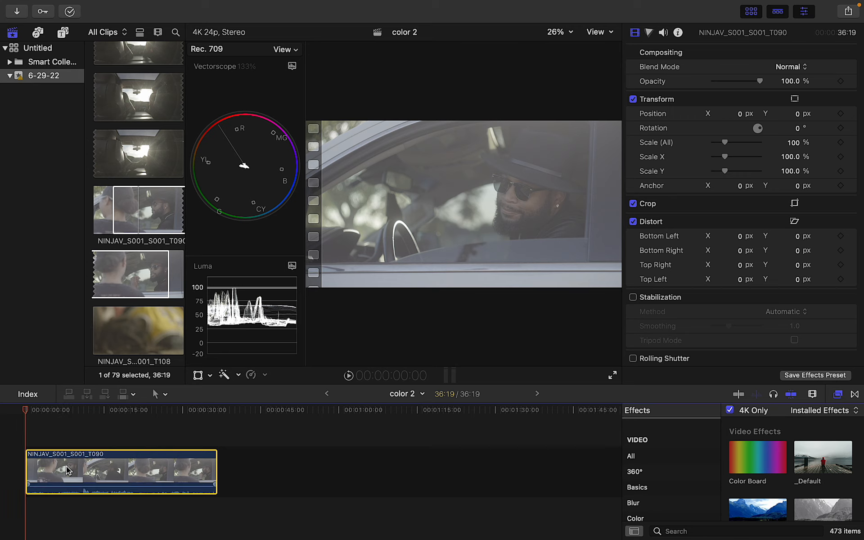
Move the playhead a few seconds in and review the clip in full-screen playback
{"action": "left_click_drag", "start_coordinate": [29, 410], "coordinate": [83, 413]}
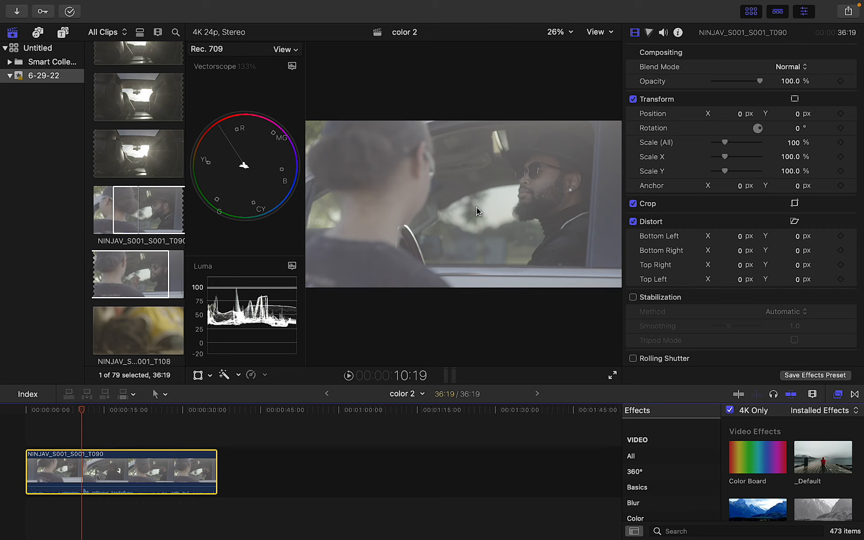
{"action": "left_click", "coordinate": [614, 374]}
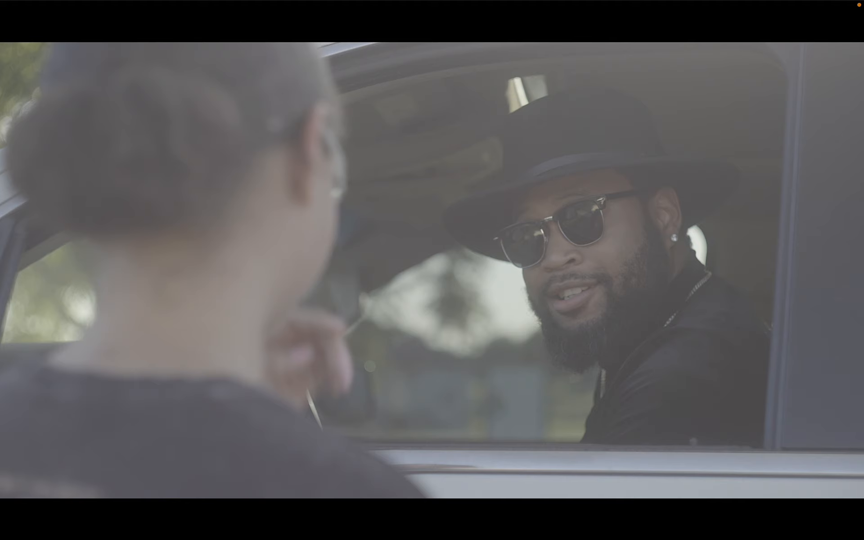
{"action": "key", "text": "Escape"}
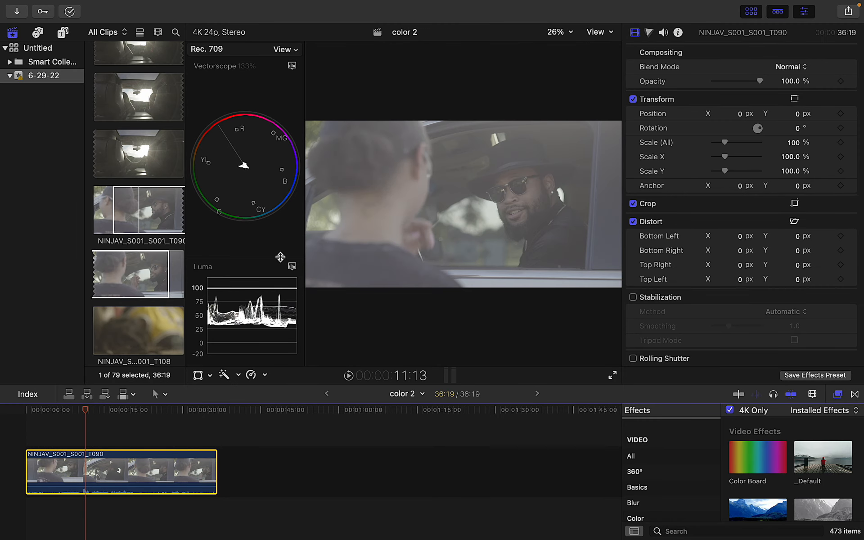
Make the Luma waveform taller and widen the scopes area, shrinking the viewer
{"action": "left_click_drag", "start_coordinate": [280, 255], "coordinate": [280, 182]}
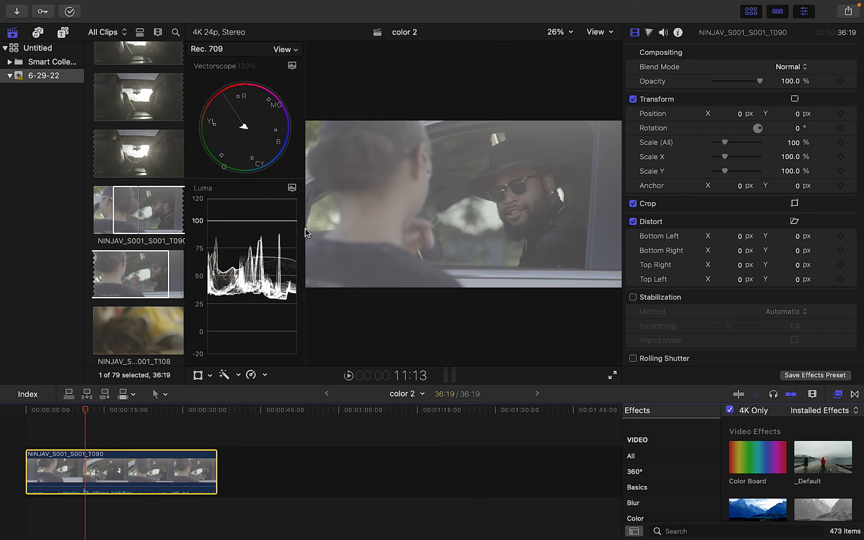
{"action": "left_click_drag", "start_coordinate": [306, 229], "coordinate": [388, 227]}
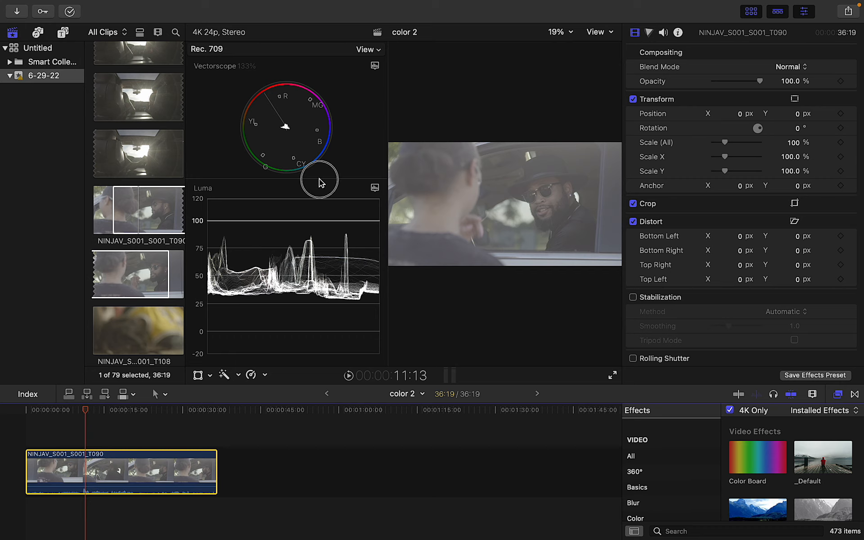
Enlarge the vectorscope over a shorter Luma waveform and narrow the scopes to widen the viewer
{"action": "left_click_drag", "start_coordinate": [320, 180], "coordinate": [300, 233]}
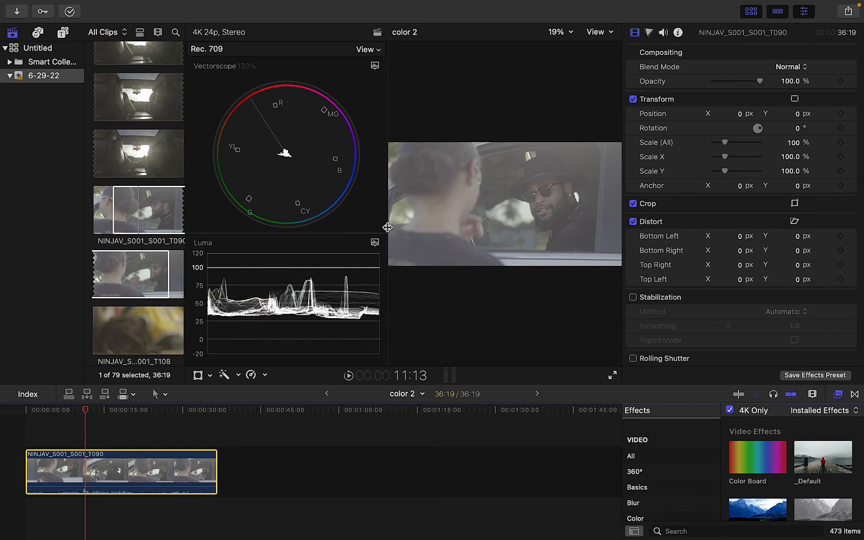
{"action": "left_click_drag", "start_coordinate": [387, 228], "coordinate": [354, 228]}
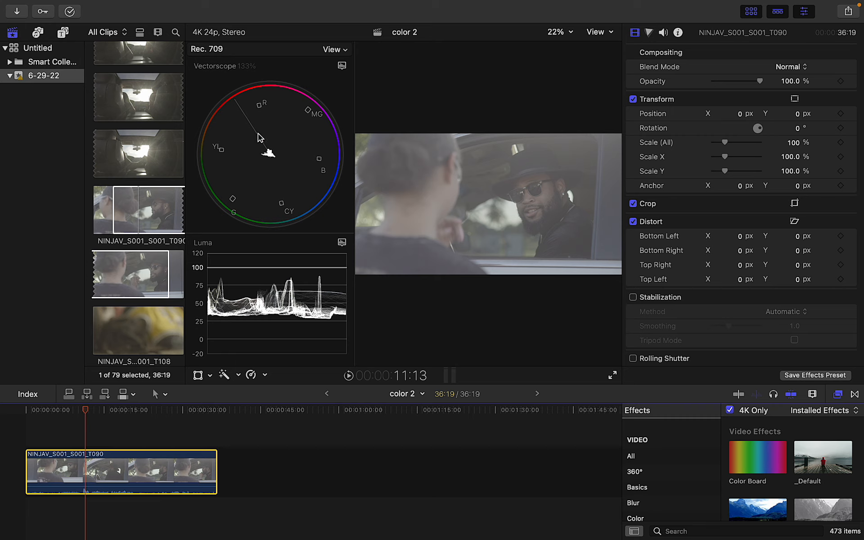
{"action": "left_click", "coordinate": [268, 152]}
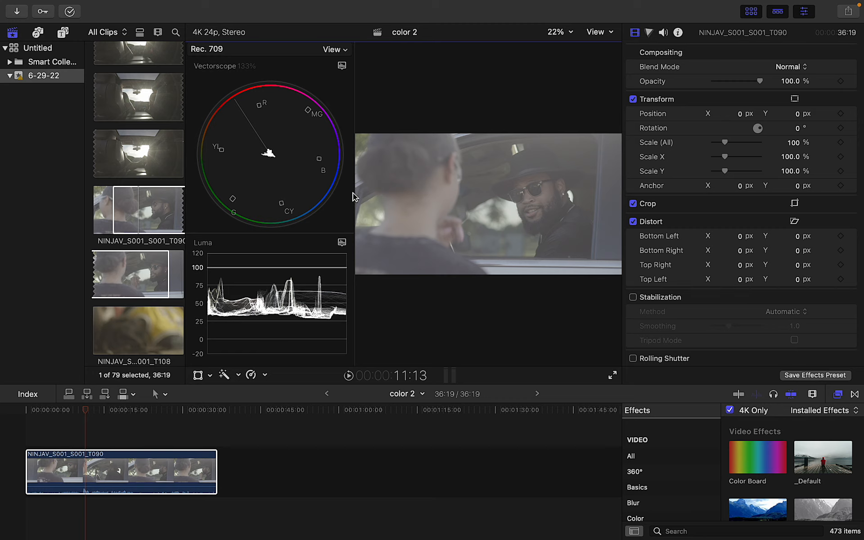
{"action": "left_click_drag", "start_coordinate": [354, 201], "coordinate": [329, 199]}
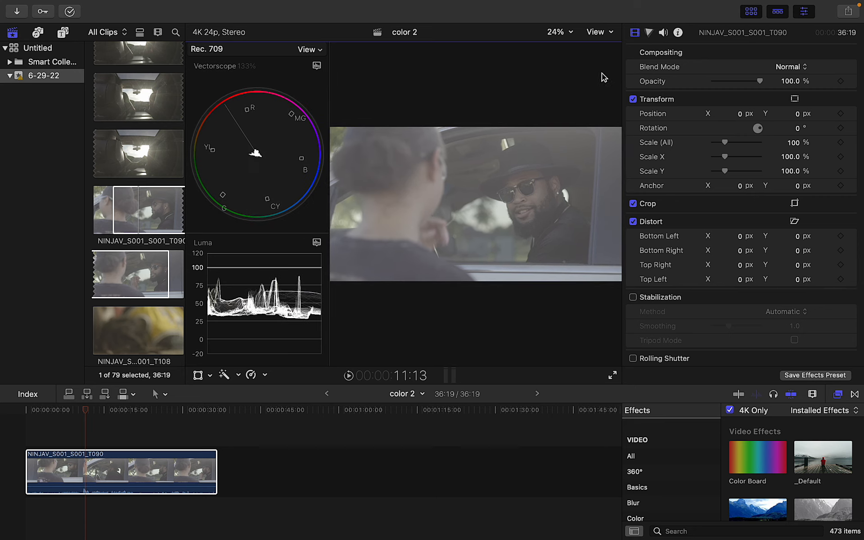
Try the Canon Log 3/Cinema Gamut and then ARRI Log C camera LUTs on the clip
{"action": "left_click", "coordinate": [678, 34]}
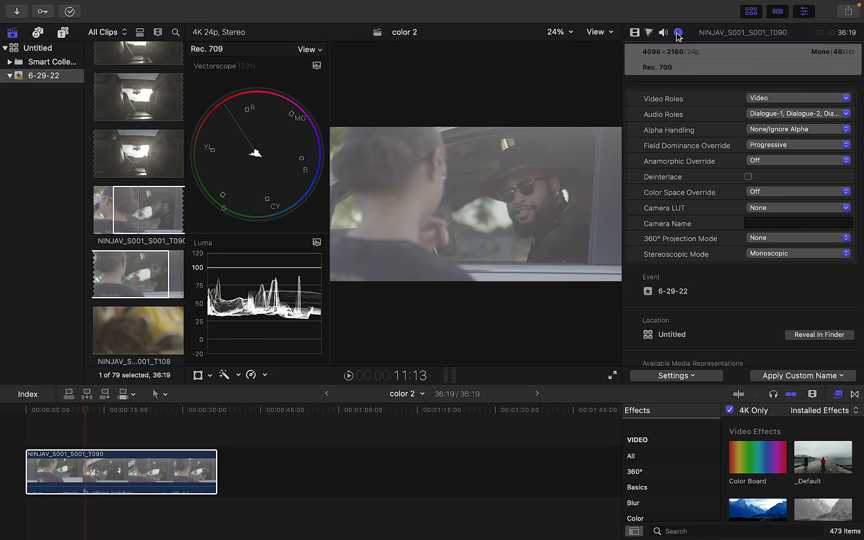
{"action": "left_click", "coordinate": [770, 208]}
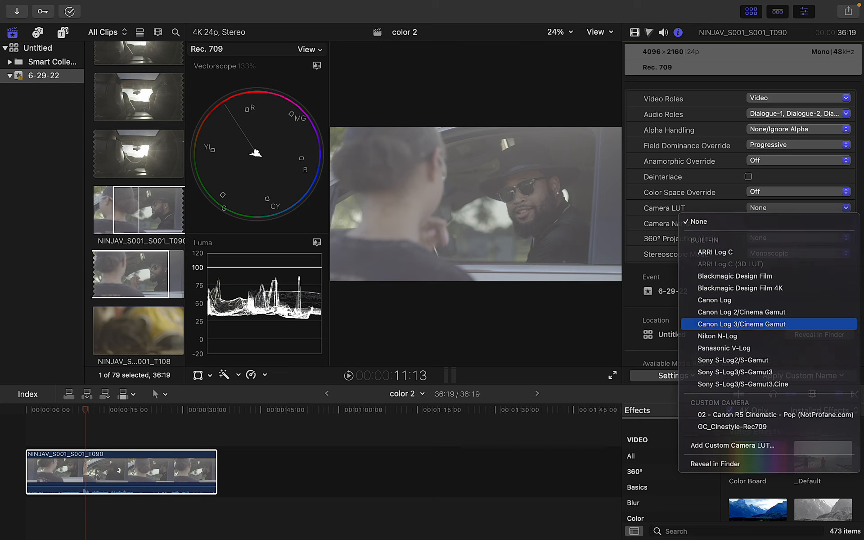
{"action": "left_click", "coordinate": [731, 325]}
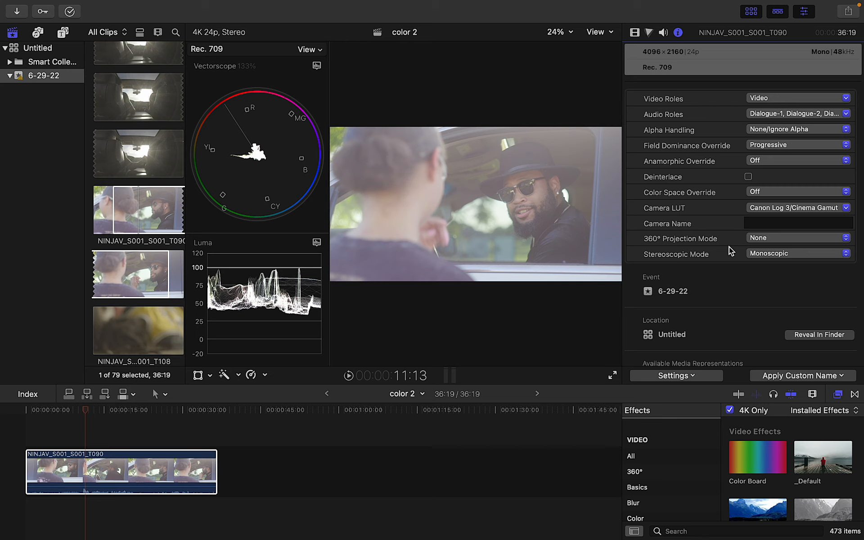
{"action": "left_click", "coordinate": [782, 209]}
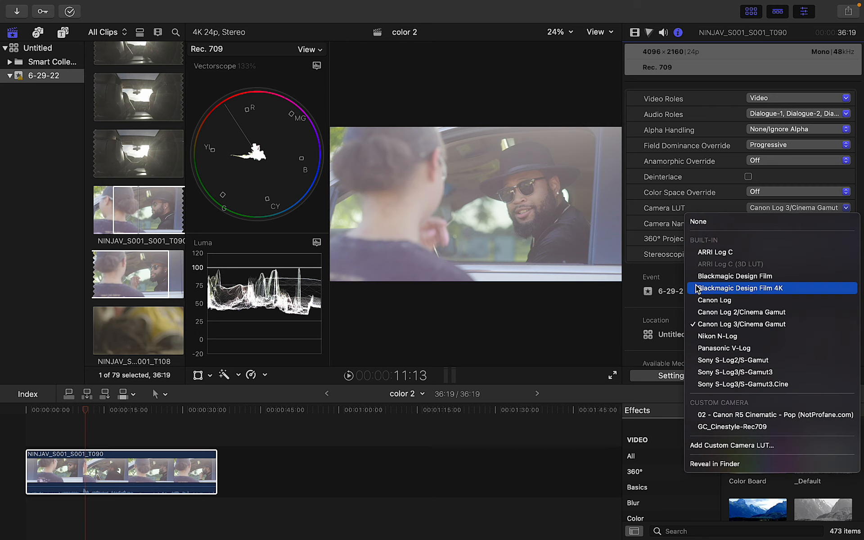
{"action": "left_click", "coordinate": [712, 252]}
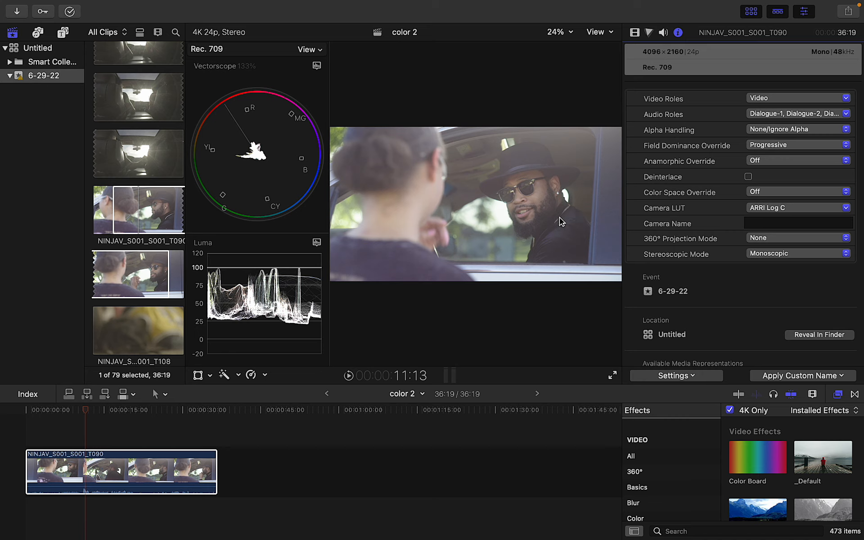
Remove the camera LUT so the clip looks flat, and show the Color Board
{"action": "left_click", "coordinate": [760, 207]}
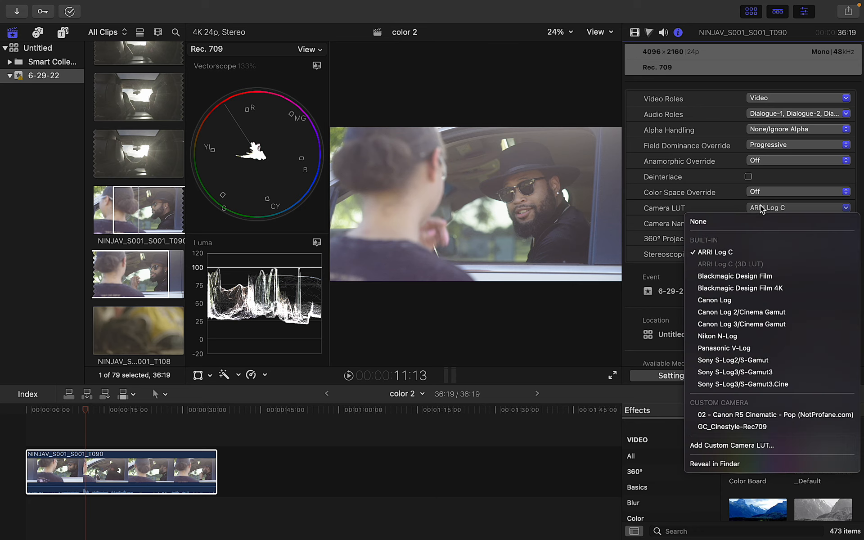
{"action": "left_click", "coordinate": [736, 222]}
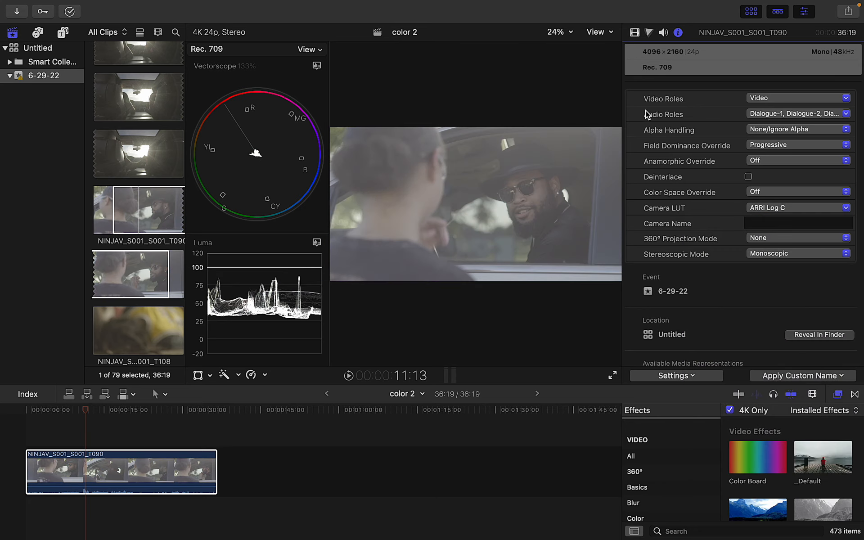
{"action": "left_click", "coordinate": [648, 33]}
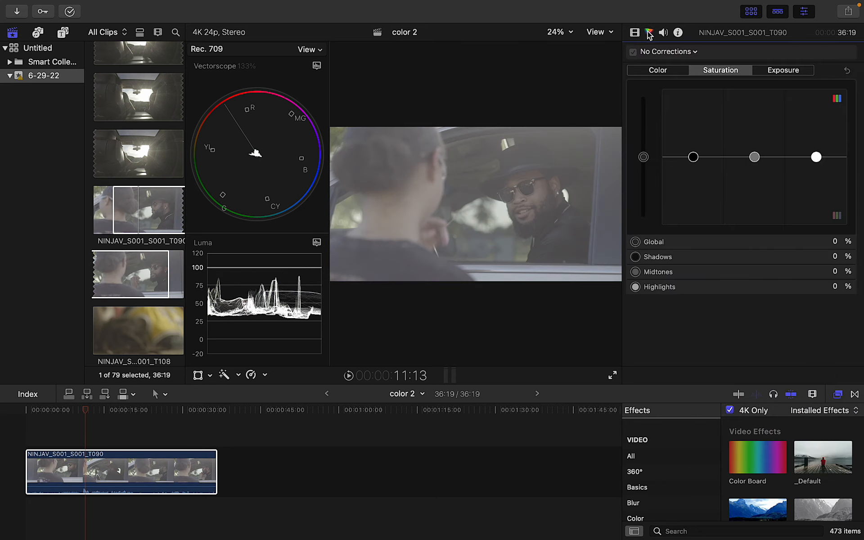
In the Color Board's Exposure tab, try out the shadows, midtones and highlights pucks
{"action": "left_click", "coordinate": [773, 72]}
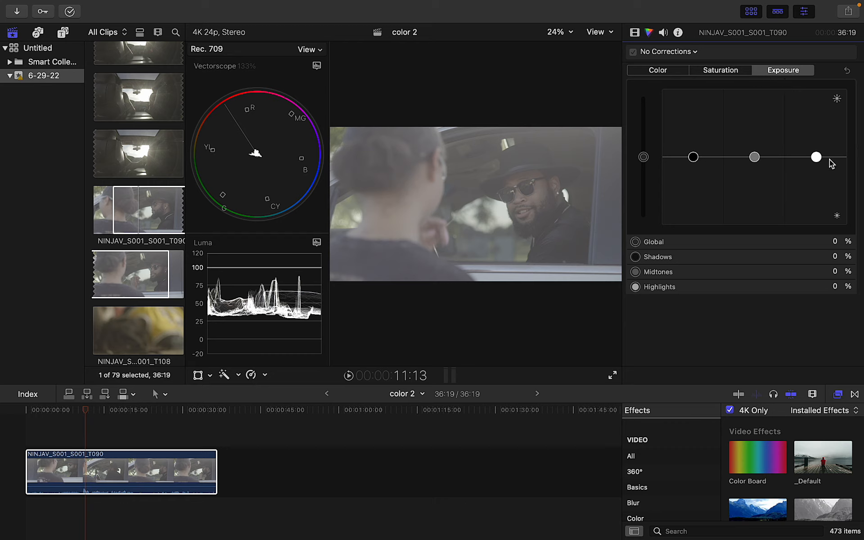
{"action": "left_click", "coordinate": [693, 157]}
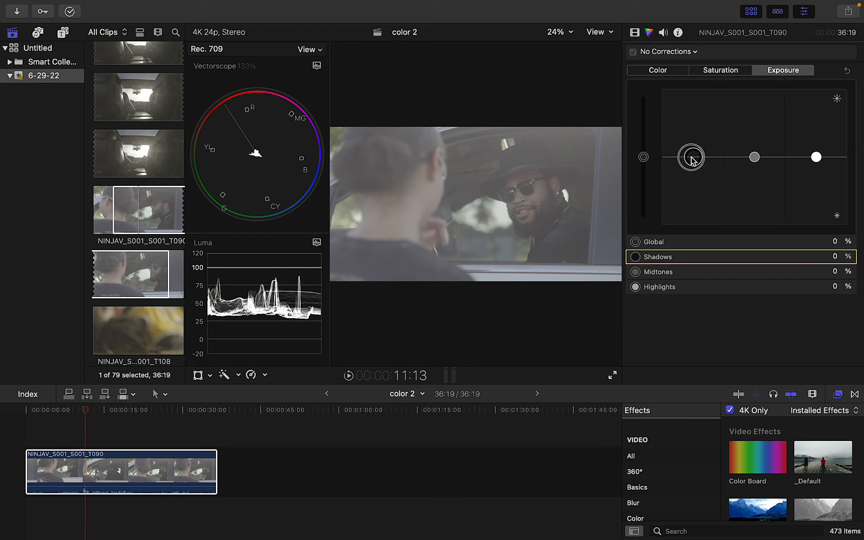
{"action": "left_click", "coordinate": [755, 157]}
{"action": "left_click", "coordinate": [816, 157]}
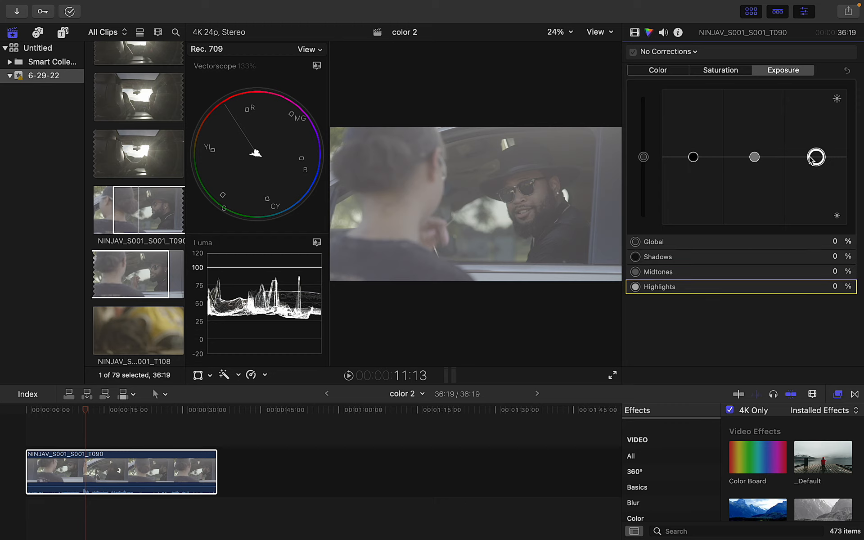
{"action": "left_click", "coordinate": [693, 157]}
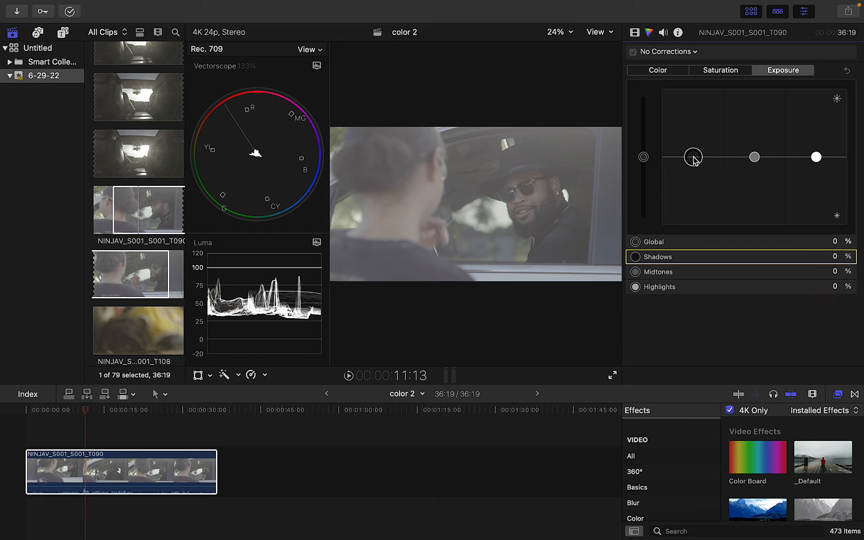
{"action": "left_click", "coordinate": [754, 157]}
{"action": "left_click", "coordinate": [820, 153]}
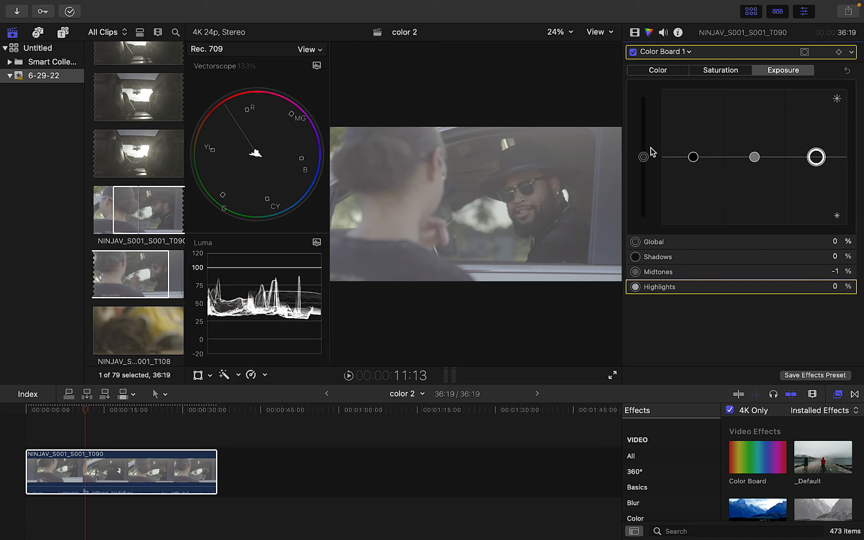
{"action": "left_click", "coordinate": [694, 158]}
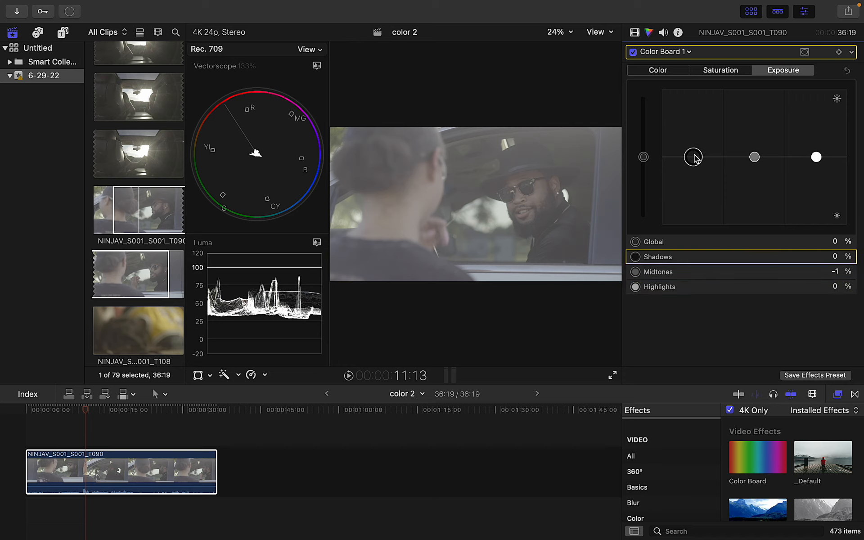
Set exposure shadows to -62%, highlights to 31% and midtones to -13%
{"action": "left_click_drag", "start_coordinate": [693, 157], "coordinate": [693, 179]}
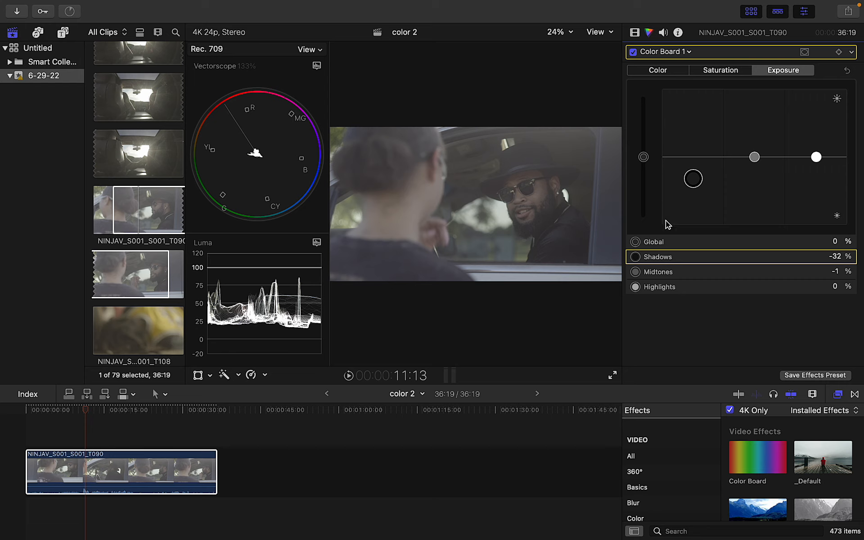
{"action": "left_click_drag", "start_coordinate": [692, 182], "coordinate": [692, 202]}
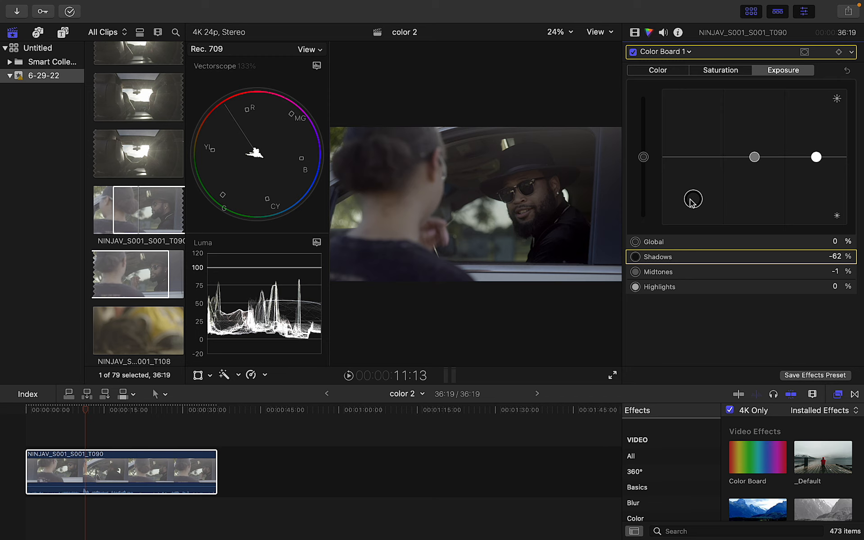
{"action": "left_click_drag", "start_coordinate": [817, 158], "coordinate": [816, 138]}
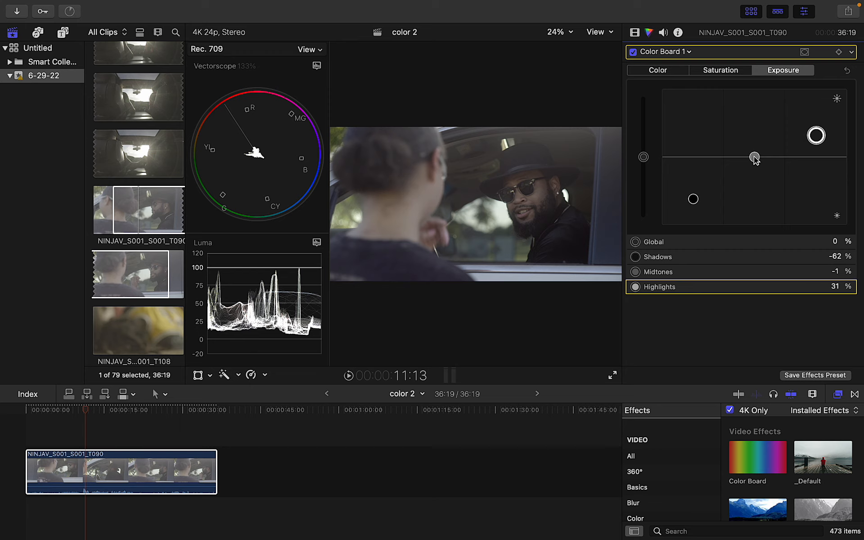
{"action": "left_click_drag", "start_coordinate": [755, 157], "coordinate": [755, 166]}
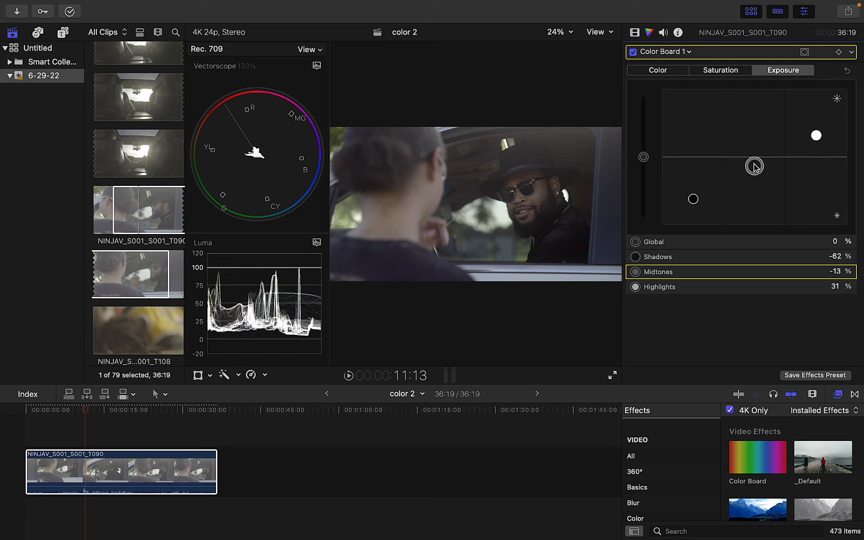
{"action": "left_click", "coordinate": [714, 71]}
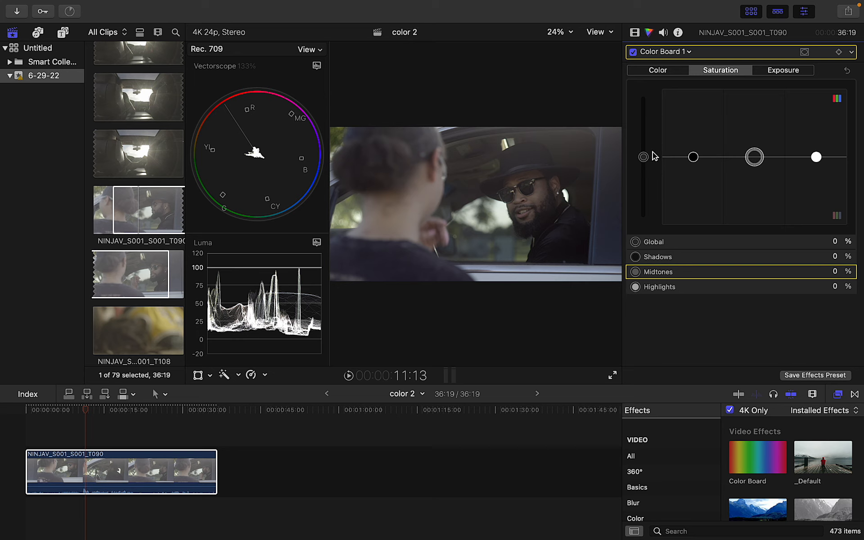
Set saturation to global 45%, midtones 42%, shadows 9% and highlights 33%
{"action": "left_click_drag", "start_coordinate": [644, 156], "coordinate": [645, 126]}
{"action": "left_click_drag", "start_coordinate": [755, 157], "coordinate": [754, 129]}
{"action": "mouse_move", "coordinate": [693, 157]}
{"action": "left_mouse_down"}
{"action": "mouse_move", "coordinate": [691, 179]}
{"action": "mouse_move", "coordinate": [693, 153]}
{"action": "left_mouse_up"}
{"action": "left_click_drag", "start_coordinate": [816, 156], "coordinate": [815, 134]}
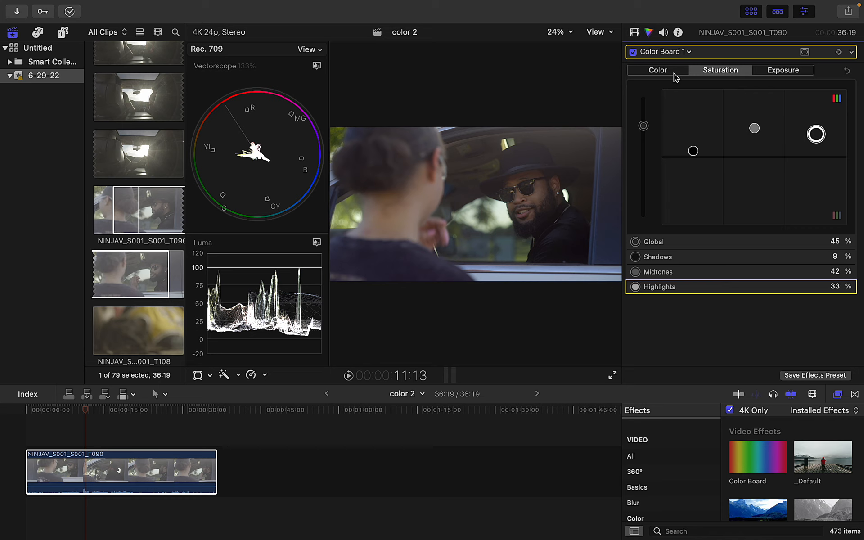
Toggle Color Board 1 off and on to compare, then lower exposure shadows to -64%
{"action": "left_click", "coordinate": [633, 52]}
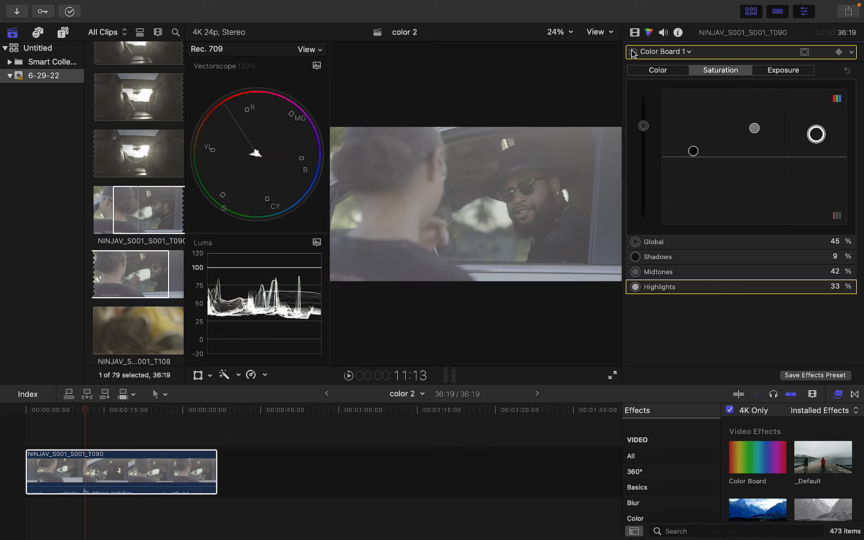
{"action": "left_click", "coordinate": [633, 52]}
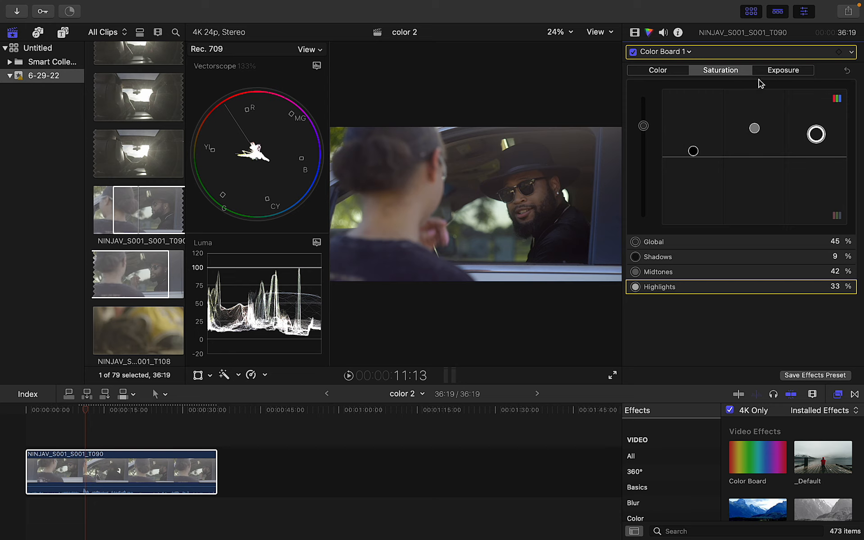
{"action": "left_click", "coordinate": [781, 71]}
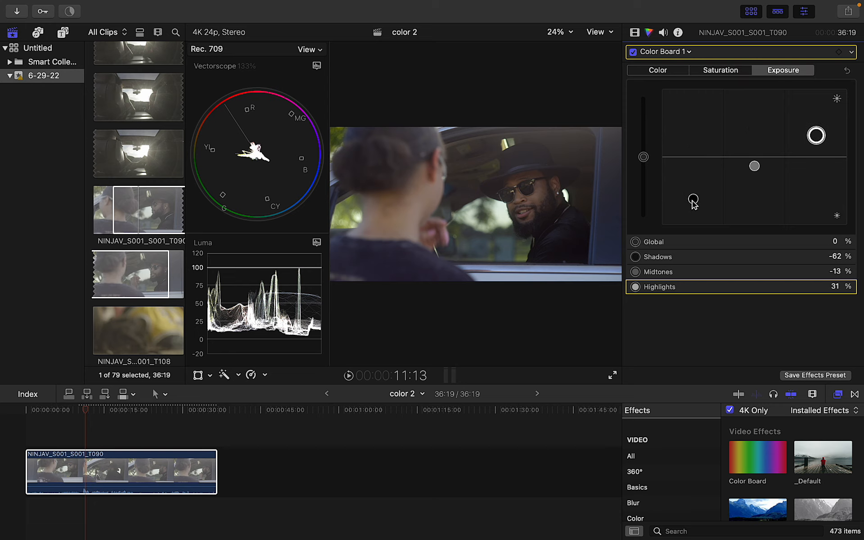
{"action": "left_click_drag", "start_coordinate": [693, 201], "coordinate": [692, 203]}
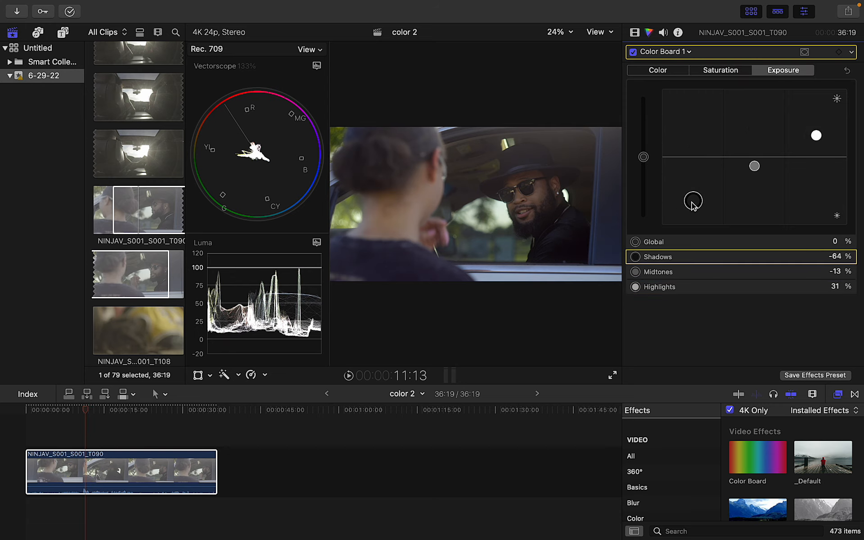
Switch to the Video inspector and place the cursor in the effects browser search field
{"action": "left_click", "coordinate": [678, 33]}
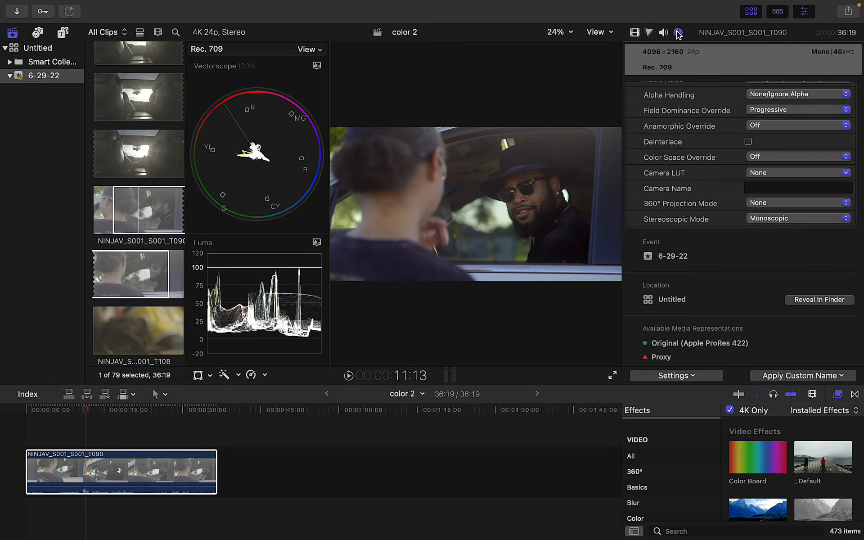
{"action": "left_click", "coordinate": [634, 33]}
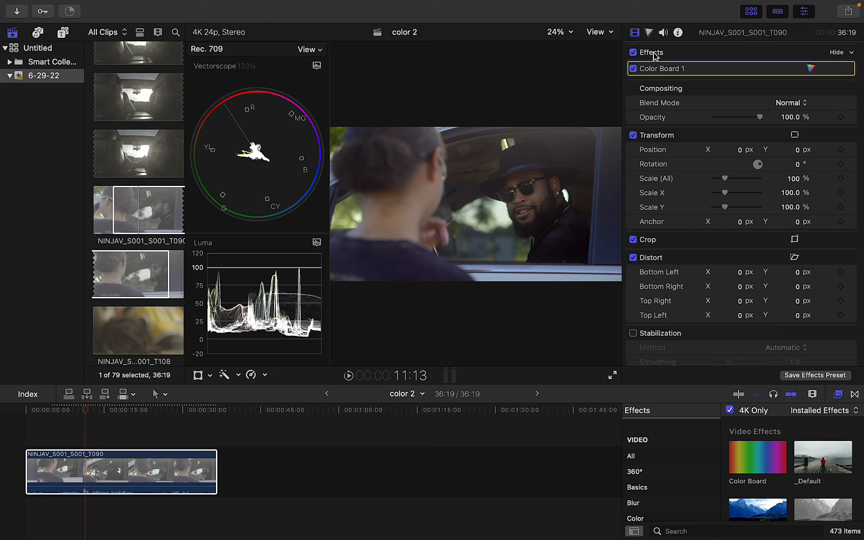
{"action": "left_click", "coordinate": [697, 531]}
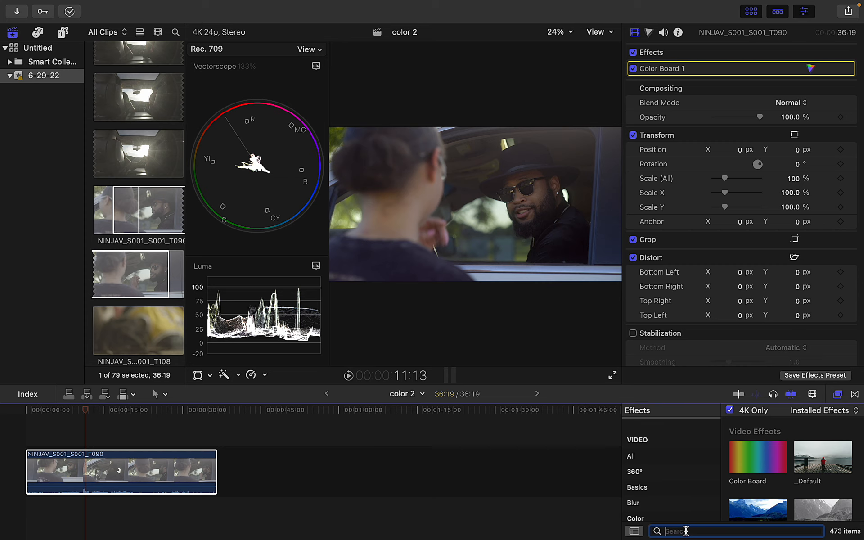
Filter effects by 'mask' and apply Draw Mask to the clip
{"action": "type", "text": "mask"}
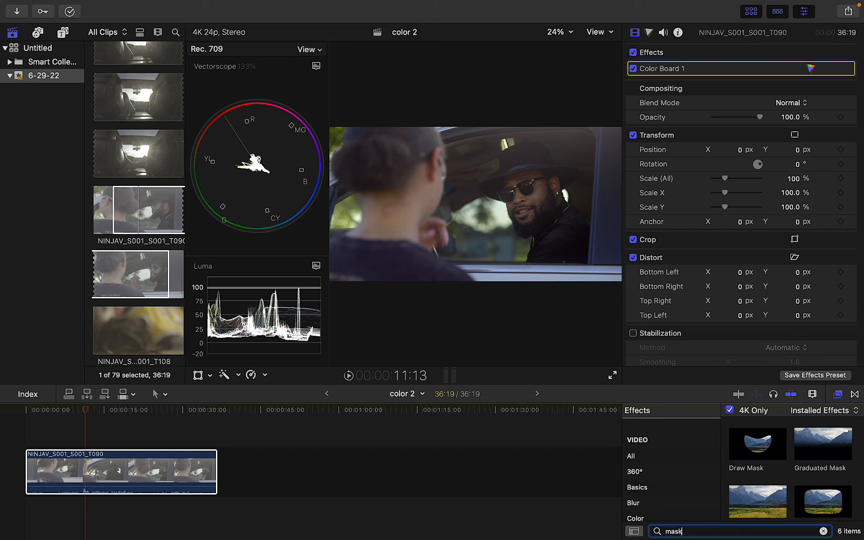
{"action": "left_click", "coordinate": [751, 455]}
{"action": "left_click_drag", "start_coordinate": [765, 447], "coordinate": [151, 457]}
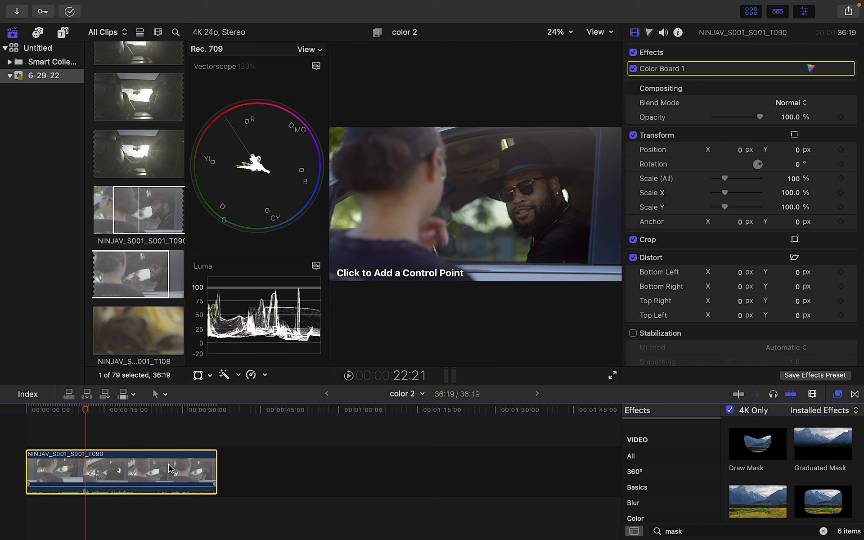
Draw a closed mask shape around the man's face, from the hat down along the jaw
{"action": "left_click", "coordinate": [532, 171]}
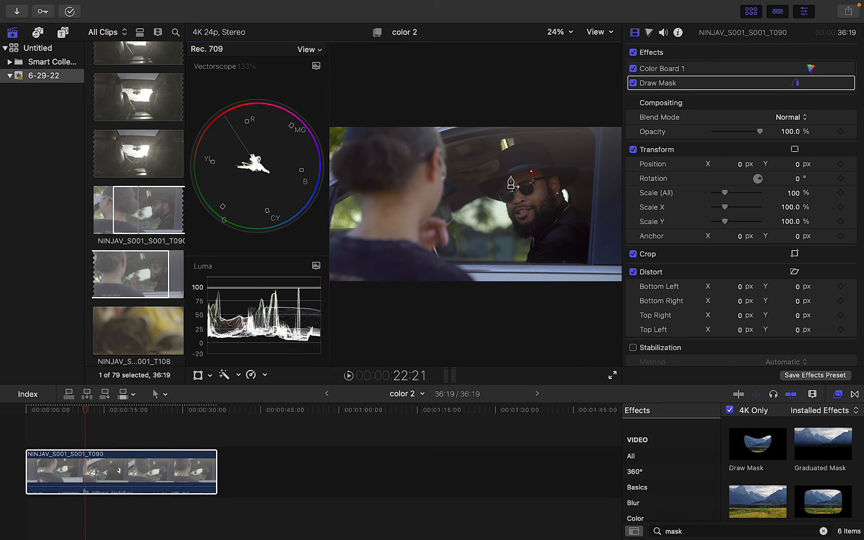
{"action": "left_click", "coordinate": [507, 176]}
{"action": "left_click", "coordinate": [506, 195]}
{"action": "left_click", "coordinate": [515, 218]}
{"action": "left_click", "coordinate": [527, 222]}
{"action": "left_click", "coordinate": [549, 209]}
{"action": "left_click", "coordinate": [561, 199]}
{"action": "left_click", "coordinate": [557, 179]}
{"action": "left_click", "coordinate": [531, 172]}
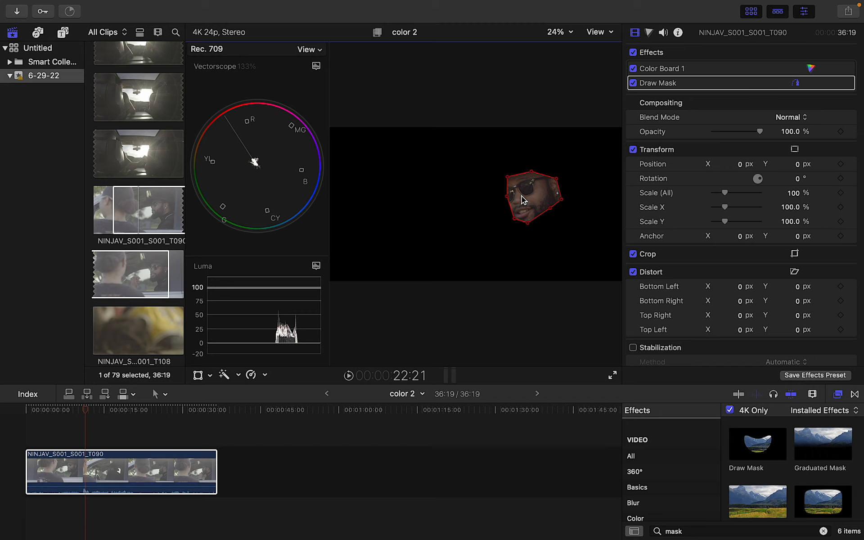
Add a Hue/Saturation Curves correction, try a slight hue shift on the face's skin tone, then reset it
{"action": "left_click", "coordinate": [649, 33]}
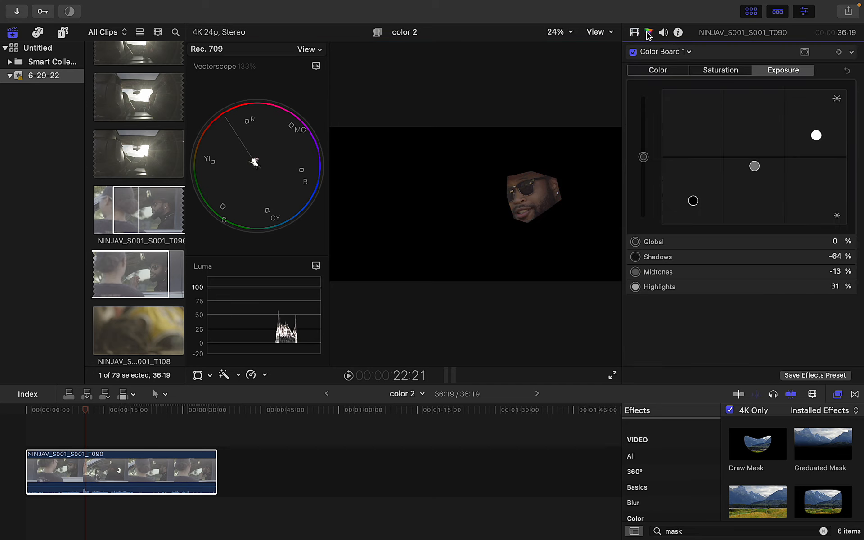
{"action": "left_click", "coordinate": [666, 51]}
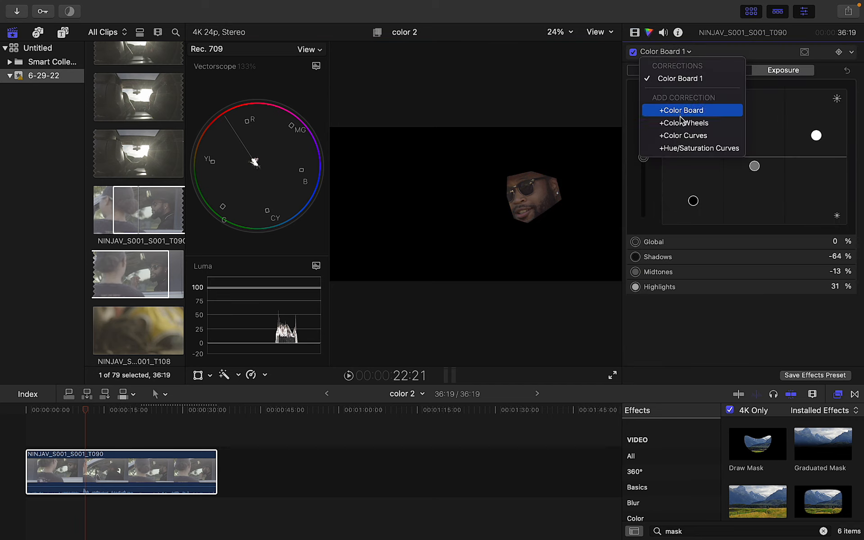
{"action": "left_click", "coordinate": [683, 150]}
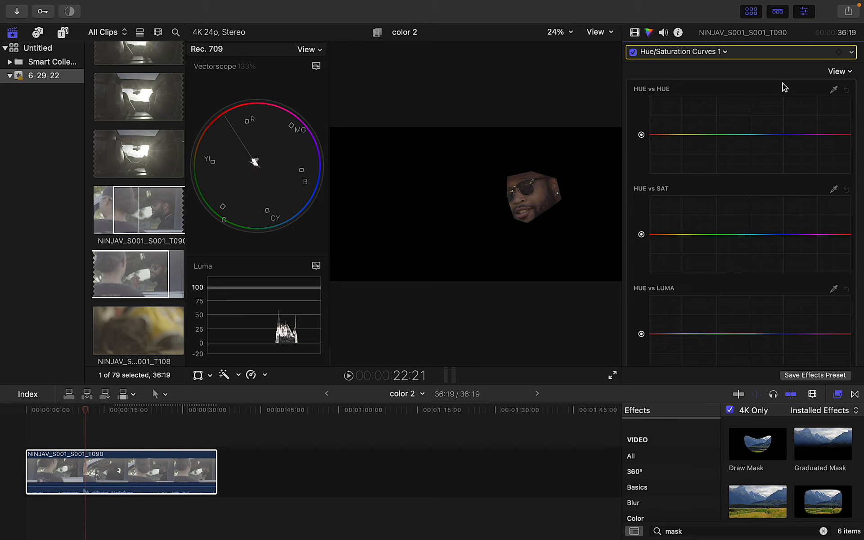
{"action": "left_click", "coordinate": [833, 90]}
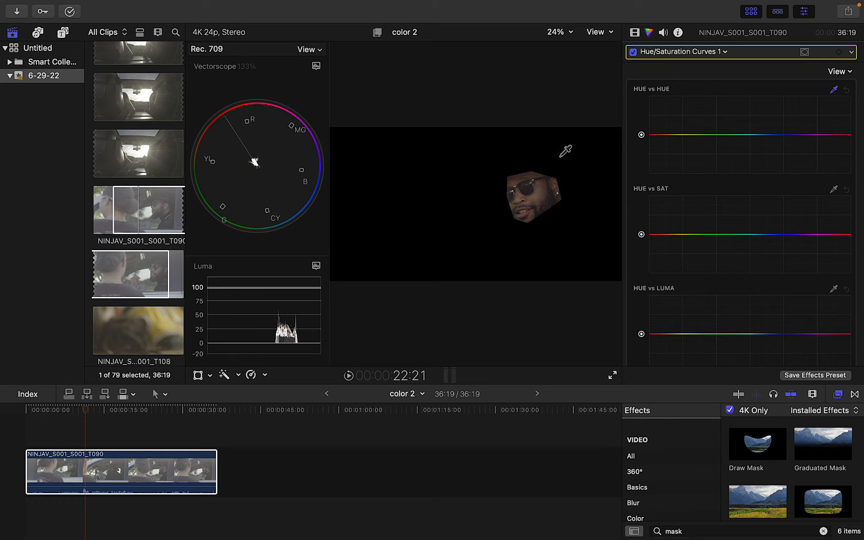
{"action": "left_click", "coordinate": [541, 191]}
{"action": "left_click_drag", "start_coordinate": [660, 134], "coordinate": [660, 130]}
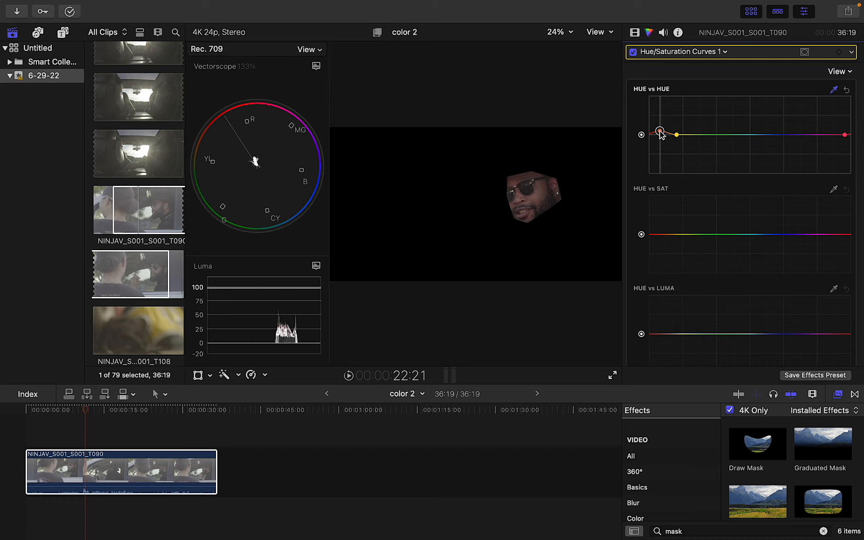
{"action": "left_click", "coordinate": [847, 90]}
Boost the sampled skin tone's saturation on Hue vs Sat and nudge its hue on Hue vs Hue
{"action": "left_click", "coordinate": [833, 190]}
{"action": "left_click", "coordinate": [542, 192]}
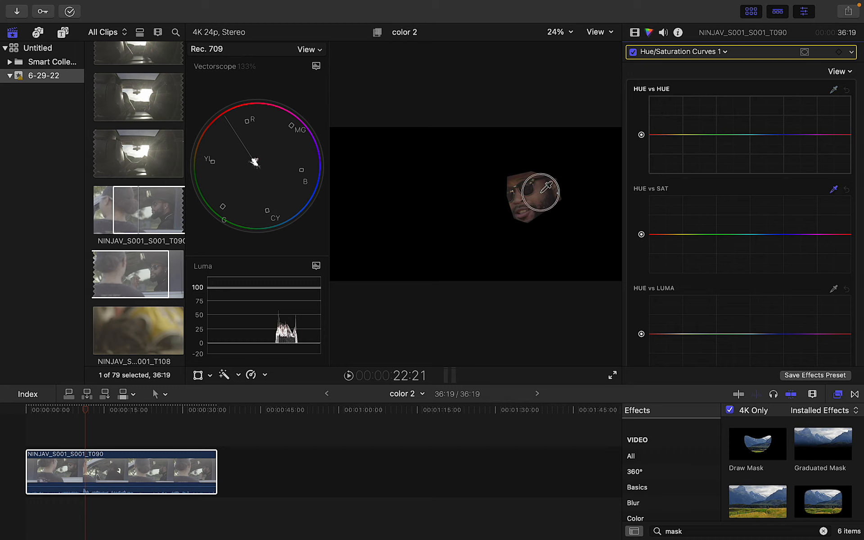
{"action": "left_click_drag", "start_coordinate": [657, 235], "coordinate": [655, 171]}
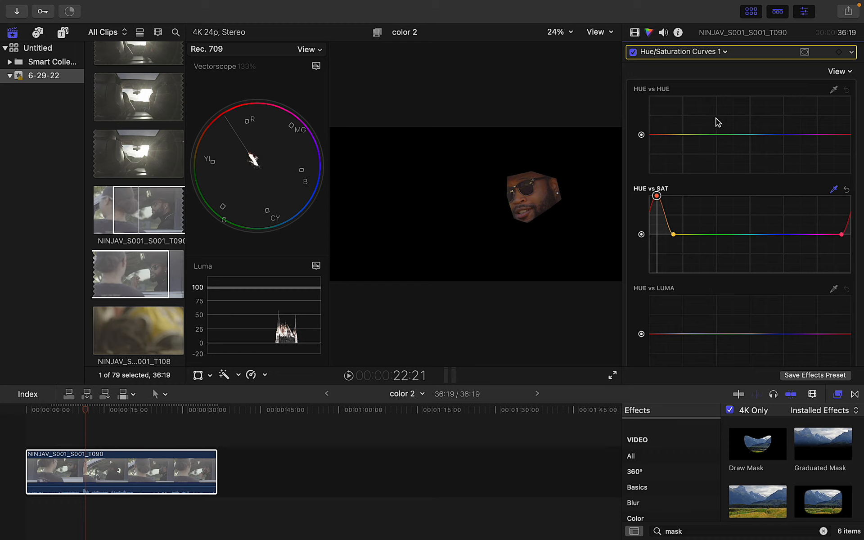
{"action": "left_click", "coordinate": [834, 88]}
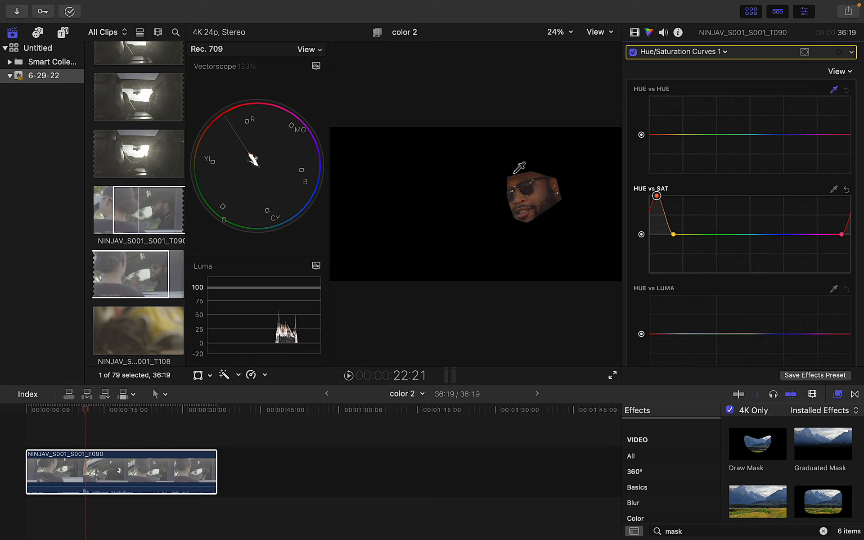
{"action": "left_click", "coordinate": [538, 196]}
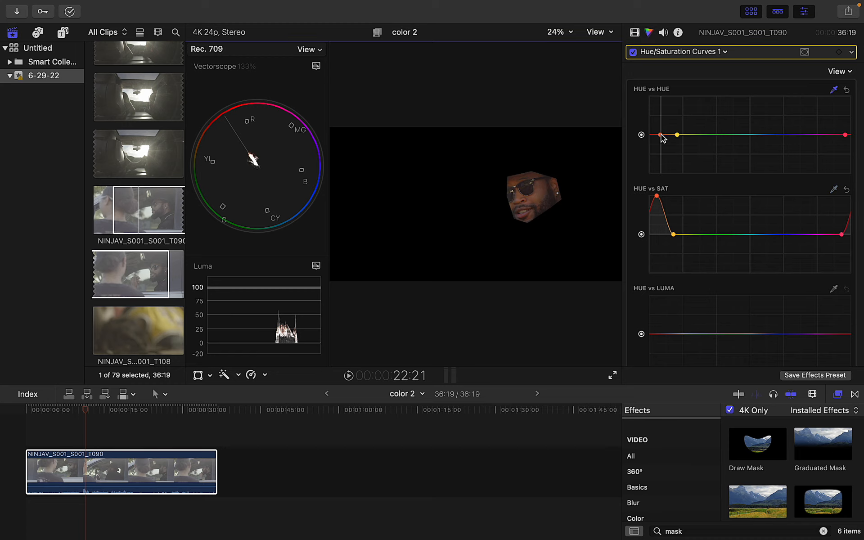
{"action": "left_click_drag", "start_coordinate": [661, 135], "coordinate": [661, 135]}
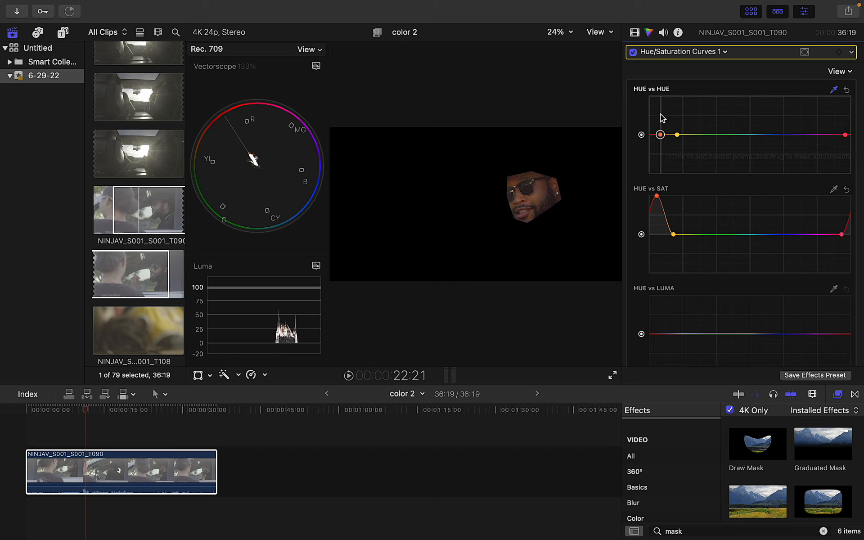
Compare the shot with the corrections toggled, then delete the old Draw Mask and Hue/Saturation Curves
{"action": "left_click", "coordinate": [634, 53]}
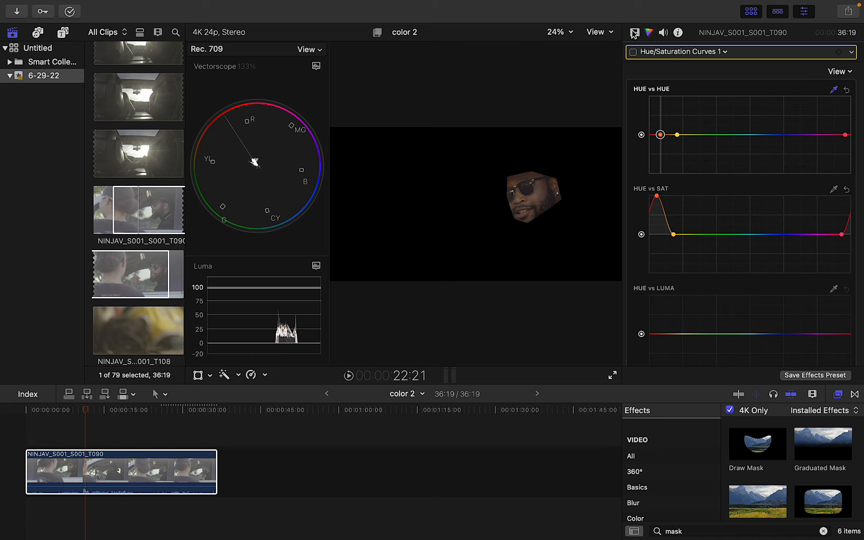
{"action": "left_click", "coordinate": [634, 98]}
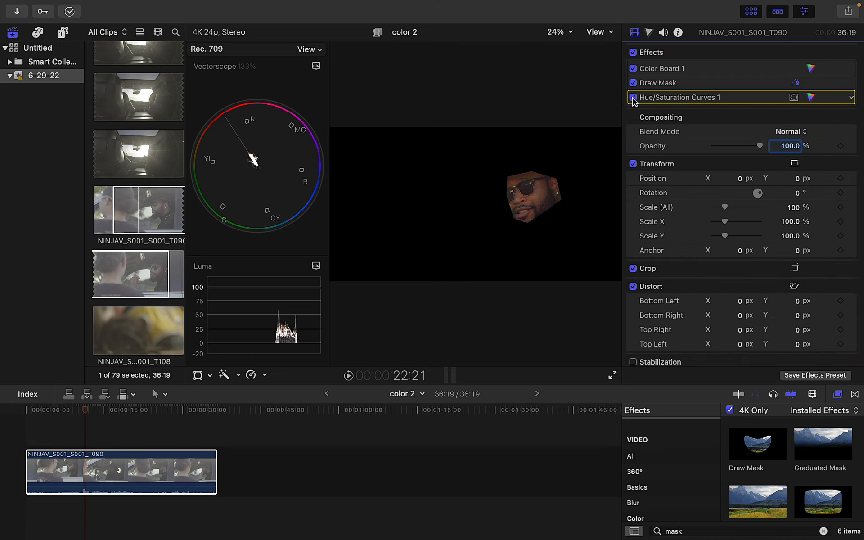
{"action": "left_click", "coordinate": [633, 83]}
{"action": "left_click", "coordinate": [635, 98]}
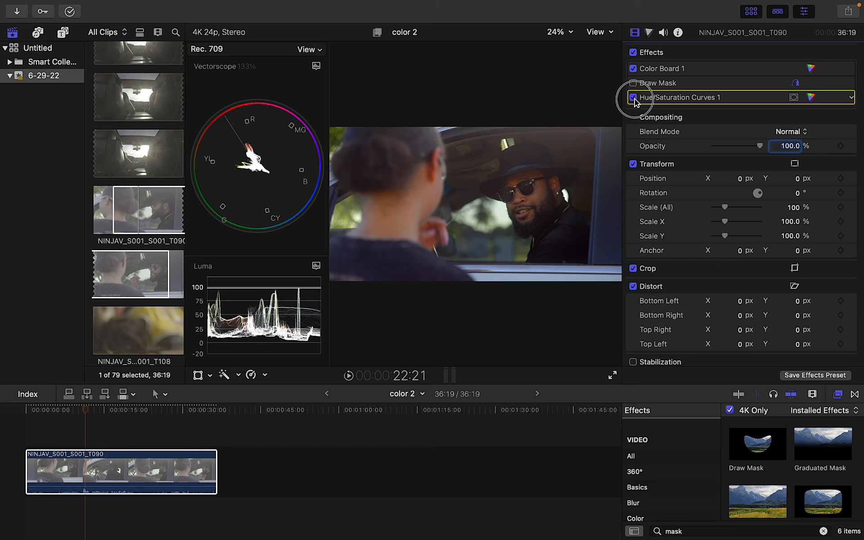
{"action": "left_click", "coordinate": [634, 98]}
{"action": "left_click", "coordinate": [633, 97]}
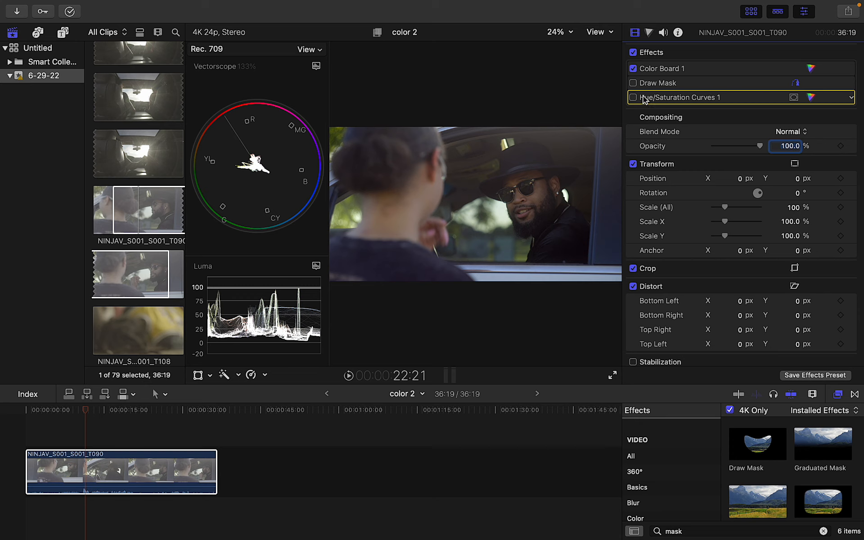
{"action": "left_click", "coordinate": [647, 86]}
{"action": "key", "text": "Delete"}
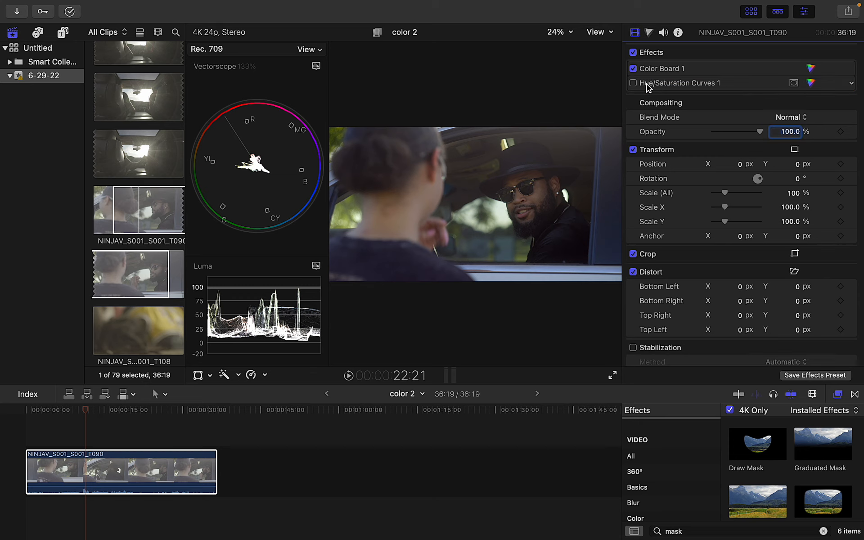
{"action": "left_click", "coordinate": [648, 85]}
{"action": "key", "text": "Delete"}
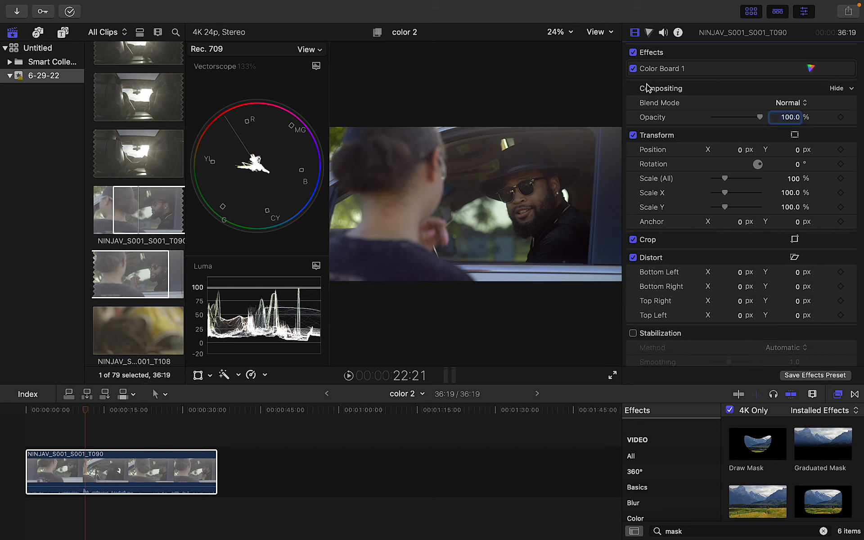
Apply a fresh Draw Mask and outline a closed six-point shape around the neck and cheek skin
{"action": "mouse_move", "coordinate": [750, 458]}
{"action": "left_mouse_down"}
{"action": "mouse_move", "coordinate": [655, 447]}
{"action": "mouse_move", "coordinate": [151, 440]}
{"action": "mouse_move", "coordinate": [158, 468]}
{"action": "left_mouse_up"}
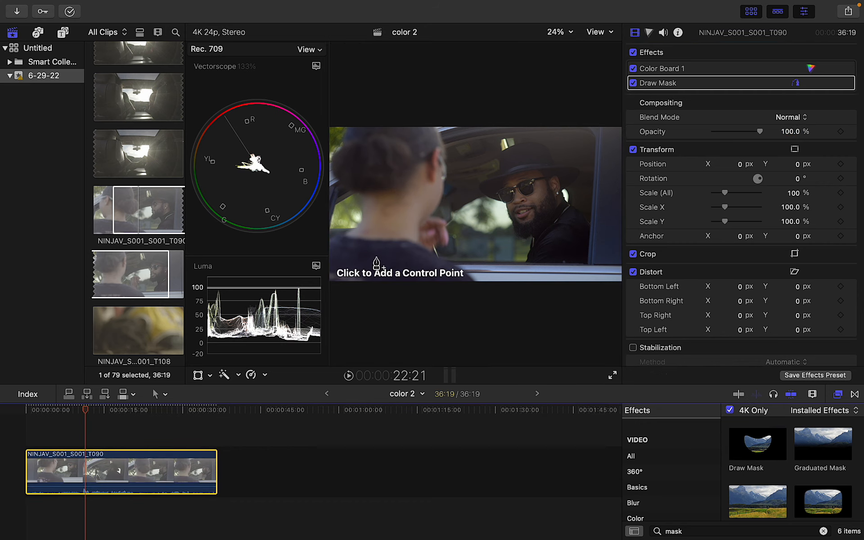
{"action": "left_click", "coordinate": [425, 169]}
{"action": "left_click", "coordinate": [408, 183]}
{"action": "left_click", "coordinate": [368, 197]}
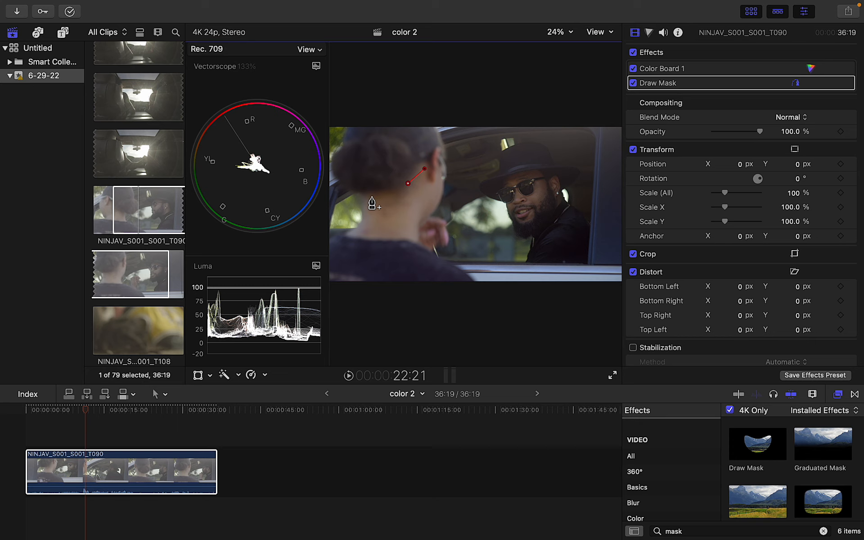
{"action": "left_click", "coordinate": [361, 230]}
{"action": "left_click", "coordinate": [408, 234]}
{"action": "left_click", "coordinate": [430, 201]}
{"action": "left_click", "coordinate": [426, 170]}
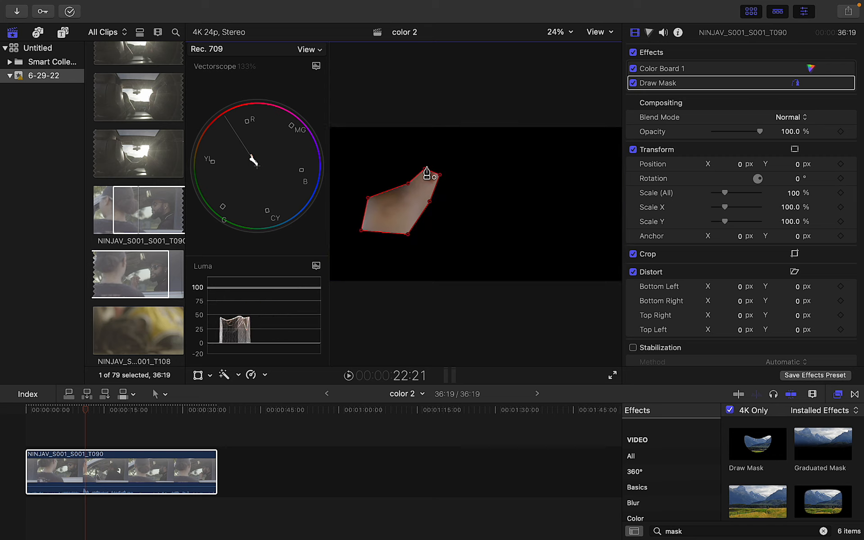
Add a Hue/Saturation Curves correction and push the sampled skin hue's saturation to maximum on Hue vs Sat
{"action": "left_click", "coordinate": [649, 32]}
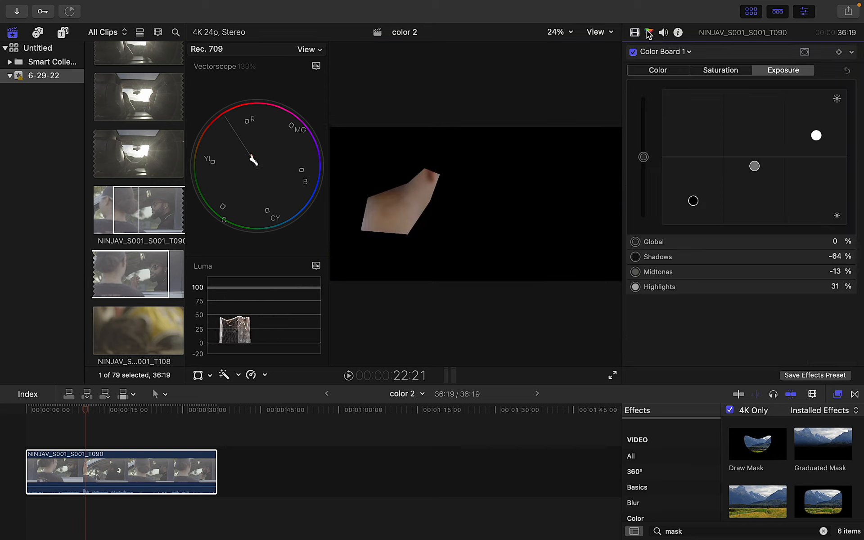
{"action": "left_click", "coordinate": [665, 51]}
{"action": "left_click", "coordinate": [678, 153]}
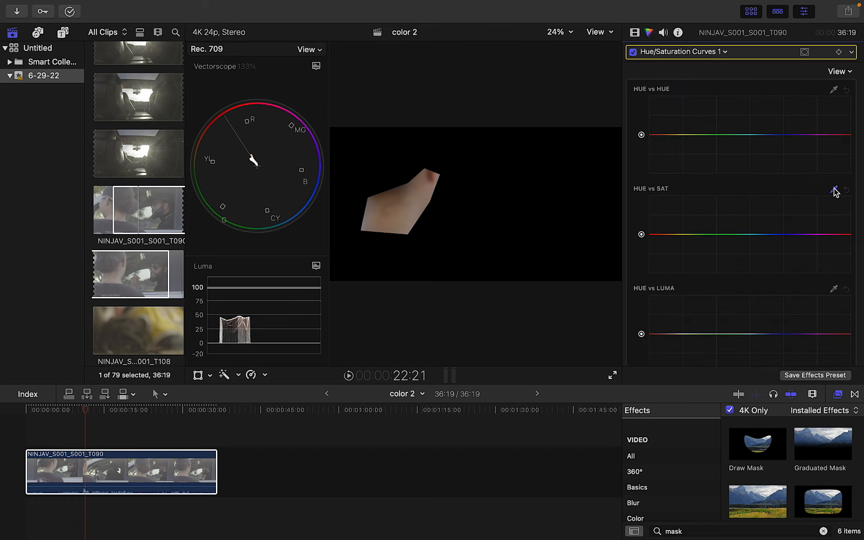
{"action": "left_click", "coordinate": [834, 190]}
{"action": "left_click", "coordinate": [417, 201]}
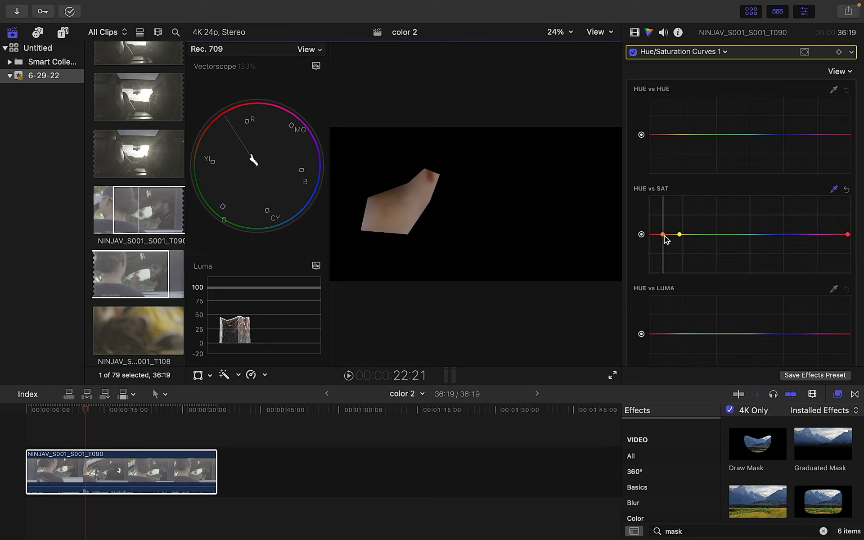
{"action": "left_click_drag", "start_coordinate": [662, 233], "coordinate": [655, 188]}
{"action": "left_click", "coordinate": [663, 180]}
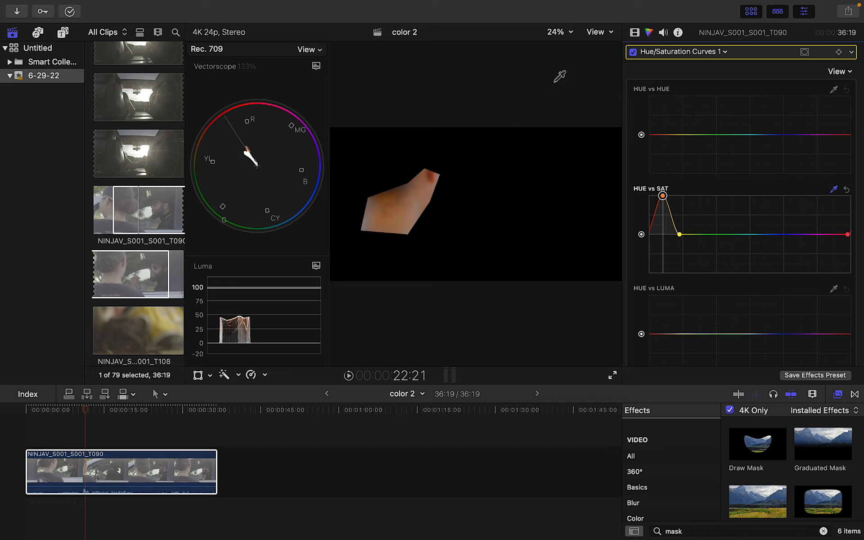
Sample the skin patch on Hue vs Hue, select its point, and reset Hue vs Sat to flat
{"action": "left_click", "coordinate": [834, 89]}
{"action": "left_click", "coordinate": [407, 205]}
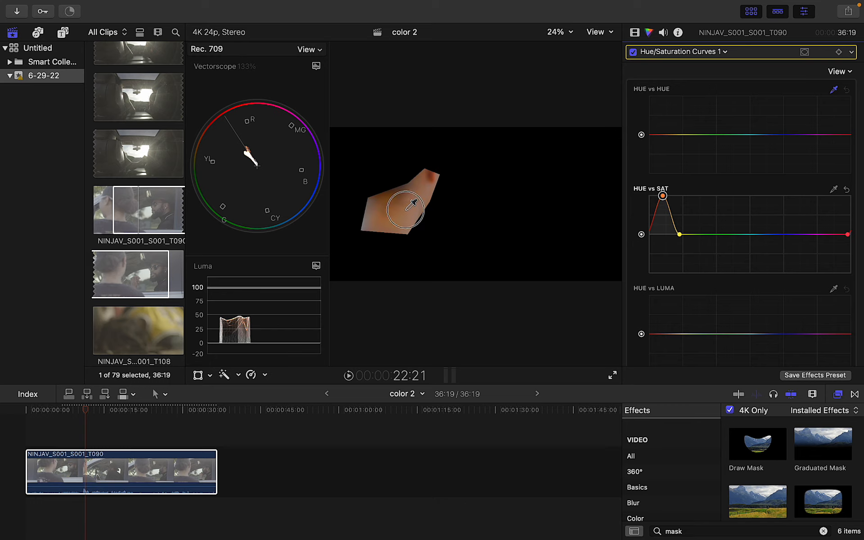
{"action": "left_click", "coordinate": [664, 135]}
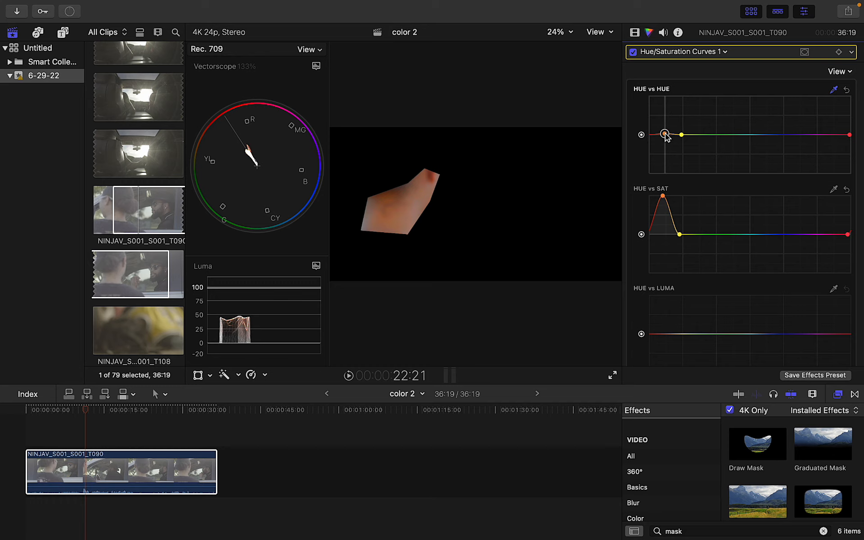
{"action": "left_click", "coordinate": [633, 53]}
{"action": "left_click", "coordinate": [633, 53]}
{"action": "left_click", "coordinate": [846, 190]}
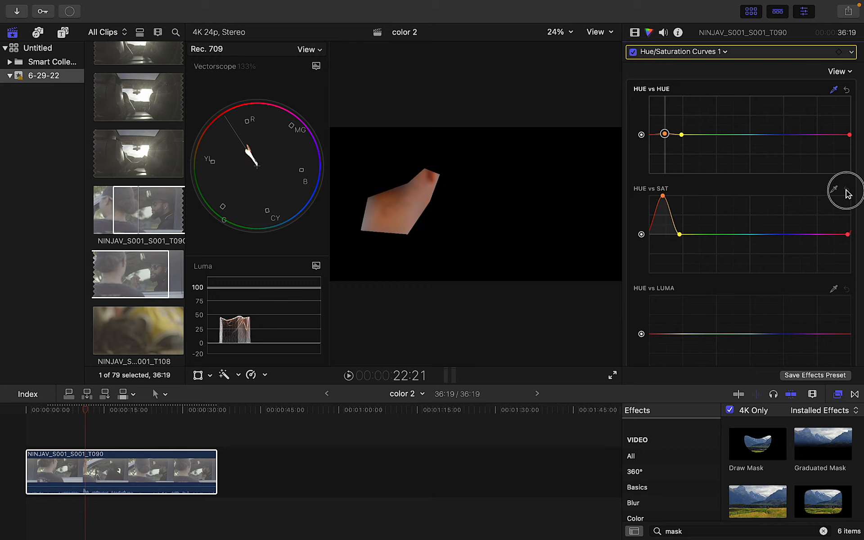
{"action": "left_click", "coordinate": [633, 53]}
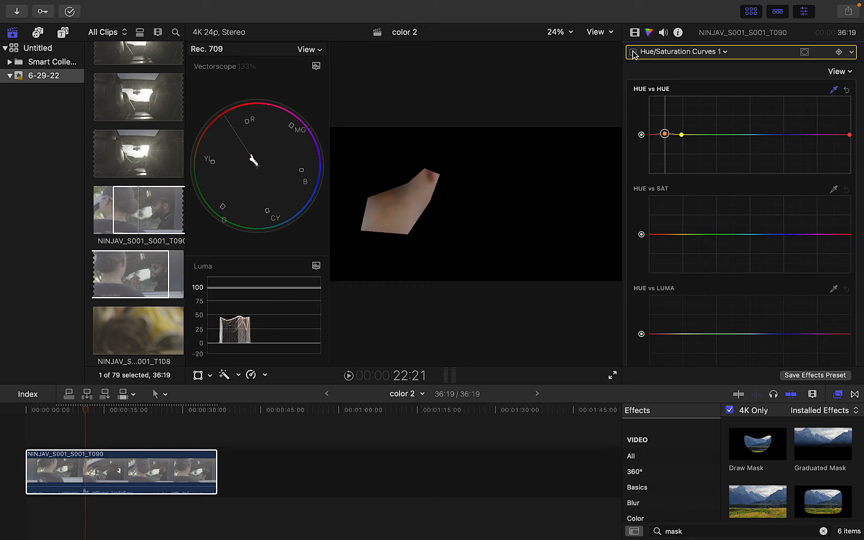
Toggle the Hue/Saturation Curves and drawn mask on and off to compare the full shot
{"action": "left_click", "coordinate": [633, 53]}
{"action": "left_click", "coordinate": [634, 53]}
{"action": "left_click", "coordinate": [634, 32]}
{"action": "left_click", "coordinate": [633, 83]}
{"action": "left_click", "coordinate": [633, 98]}
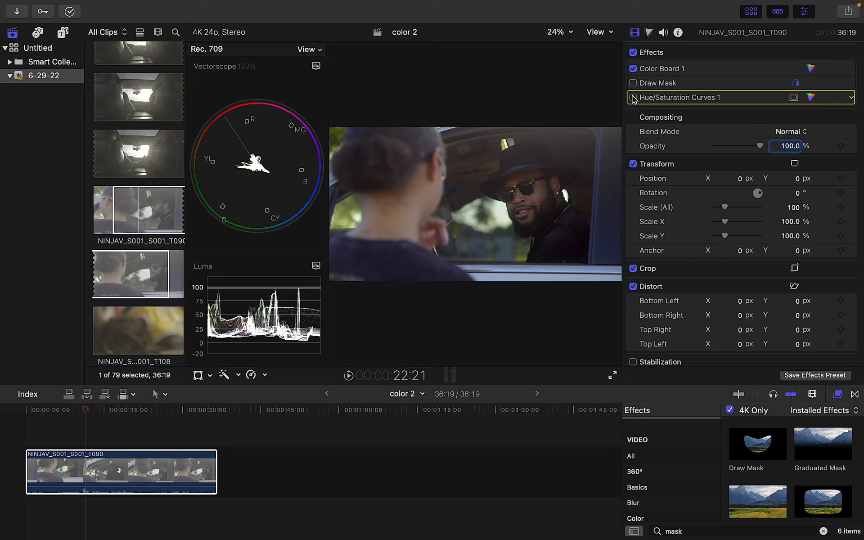
{"action": "left_click", "coordinate": [633, 98]}
{"action": "left_click", "coordinate": [633, 98]}
{"action": "left_click", "coordinate": [633, 98]}
{"action": "left_click", "coordinate": [633, 98]}
{"action": "left_click", "coordinate": [633, 97]}
Delete the Draw Mask and resize the panels so the viewer sits wider beside the scopes
{"action": "left_click", "coordinate": [656, 83]}
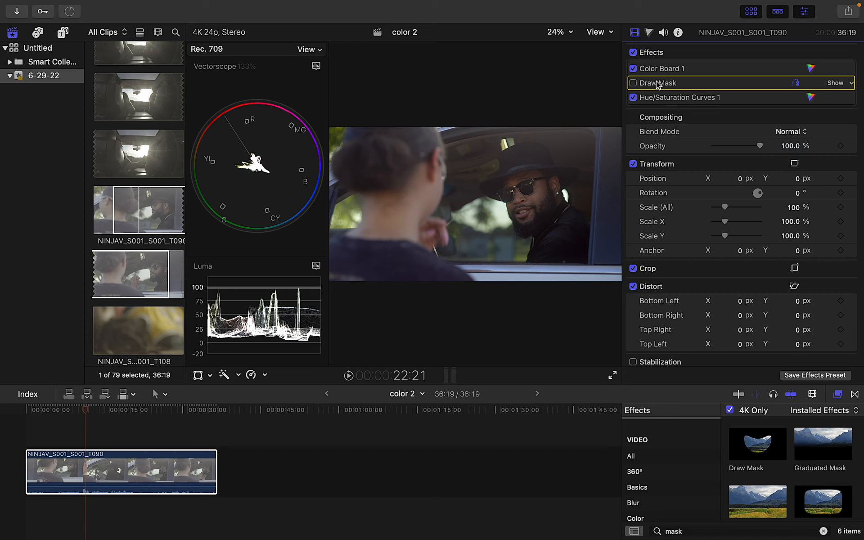
{"action": "key", "text": "Delete"}
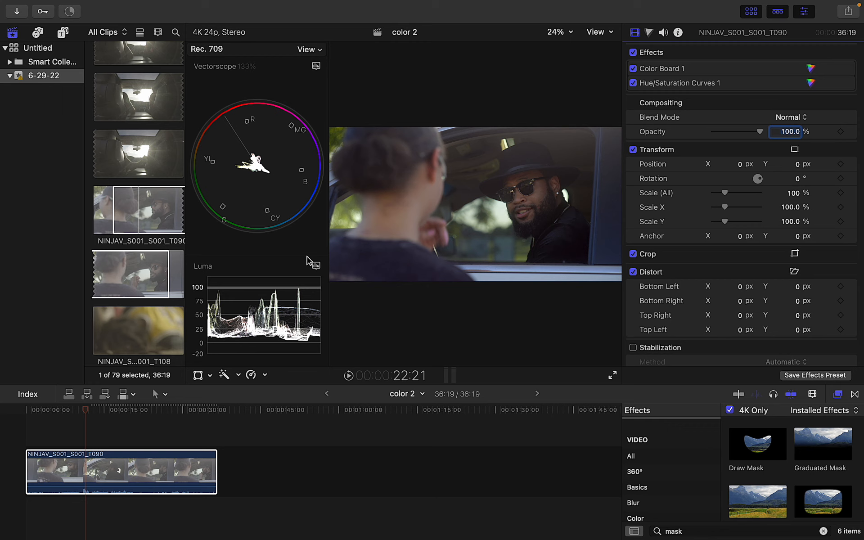
{"action": "left_click_drag", "start_coordinate": [307, 256], "coordinate": [303, 228]}
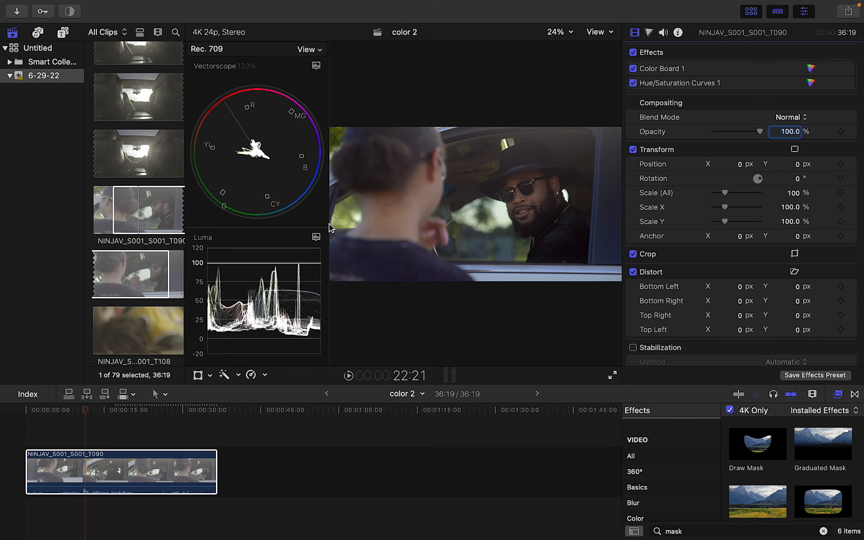
{"action": "left_click_drag", "start_coordinate": [328, 224], "coordinate": [302, 222]}
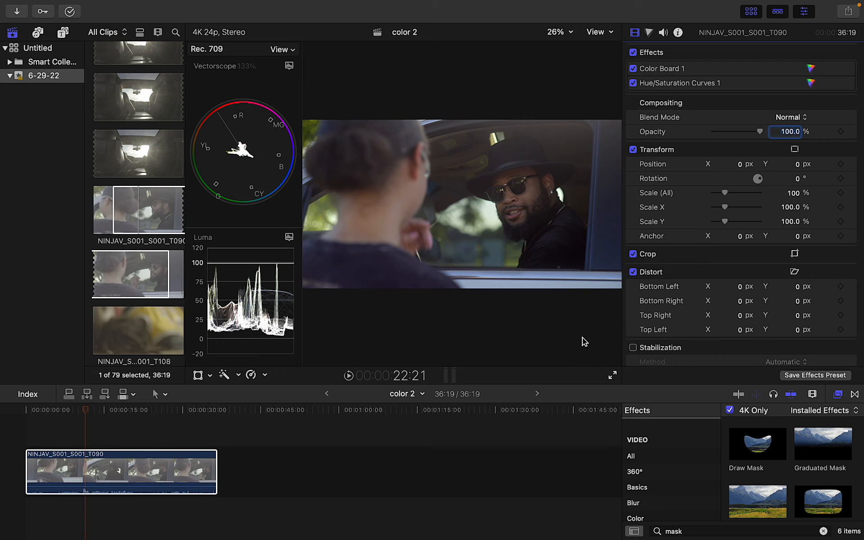
Search the Effects browser for Custom LUT and apply it to the clip
{"action": "left_click", "coordinate": [823, 531]}
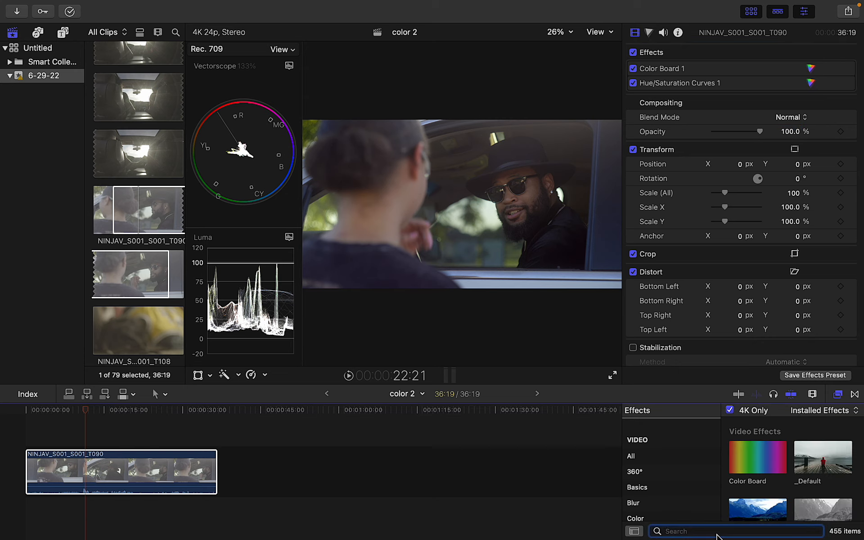
{"action": "type", "text": "custom"}
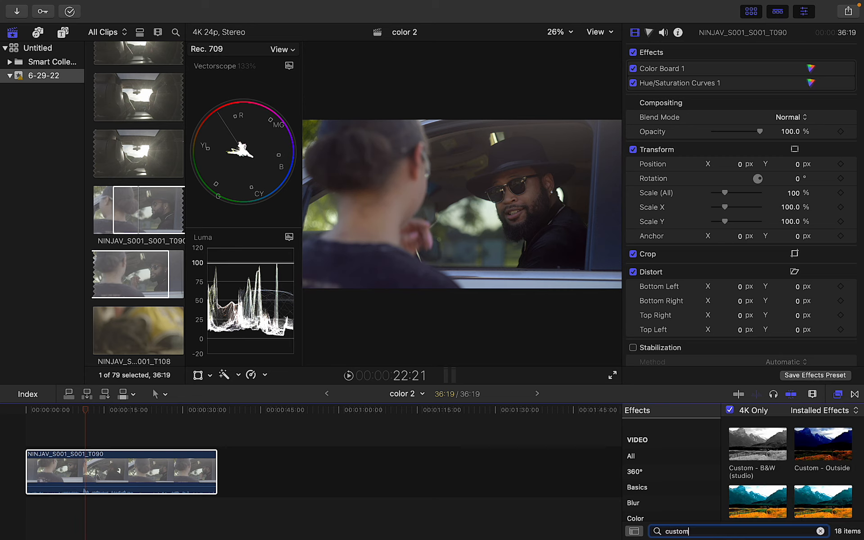
{"action": "type", "text": " lu"}
{"action": "left_click_drag", "start_coordinate": [776, 448], "coordinate": [207, 468]}
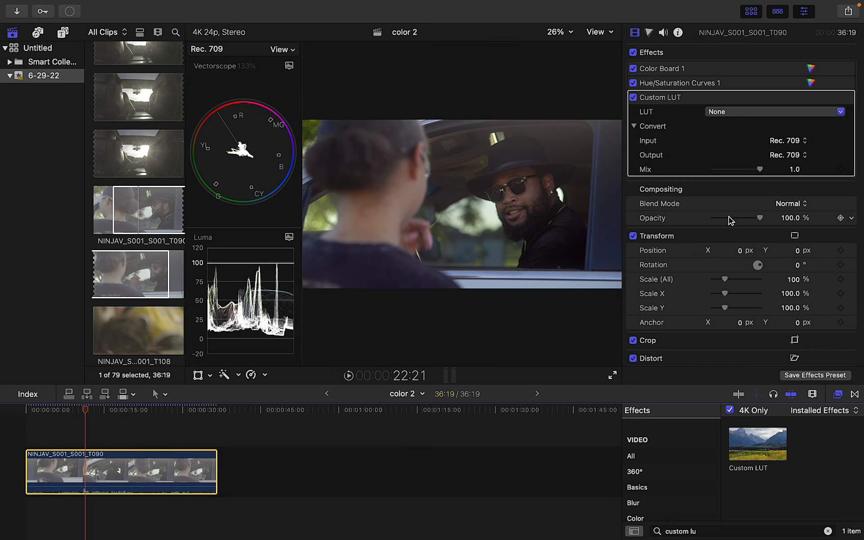
Set the LUT to Heulandite - Rec709 with a mix of 0.85, comparing it on and off
{"action": "left_click", "coordinate": [788, 113]}
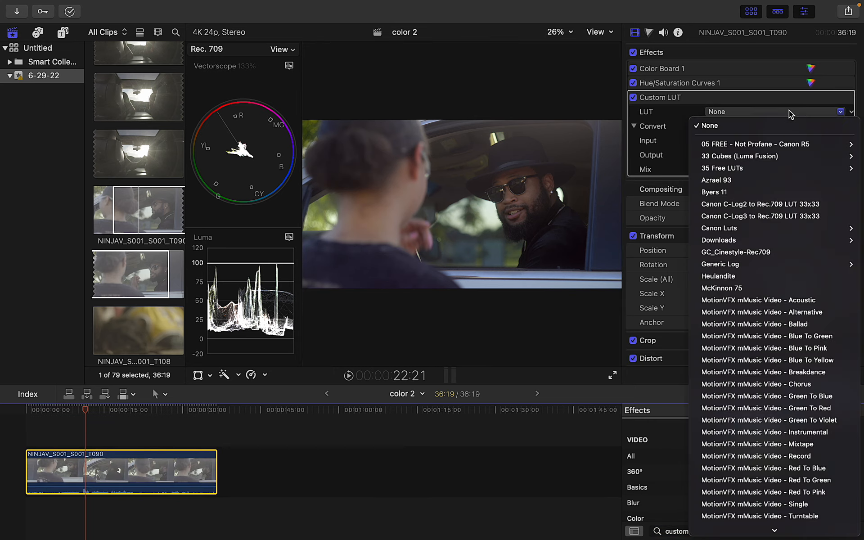
{"action": "scroll", "coordinate": [740, 521], "scroll_direction": "down", "scroll_amount": 5}
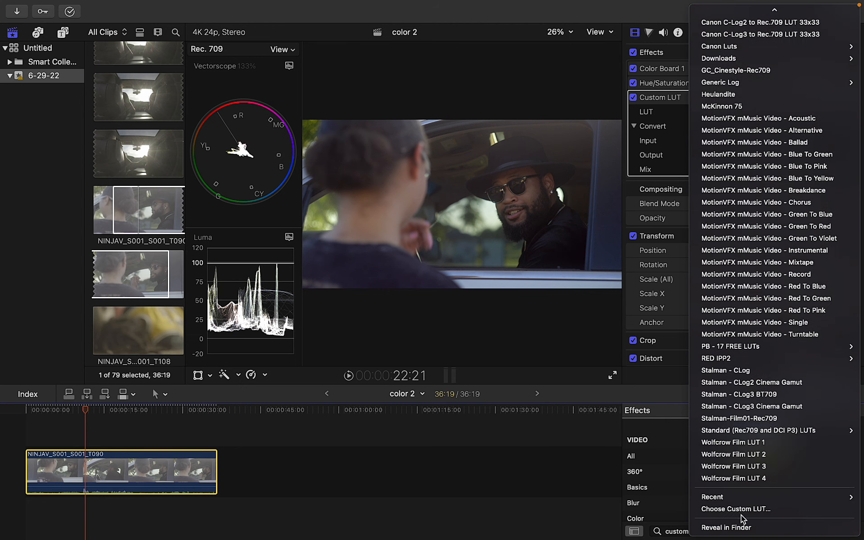
{"action": "mouse_move", "coordinate": [741, 431]}
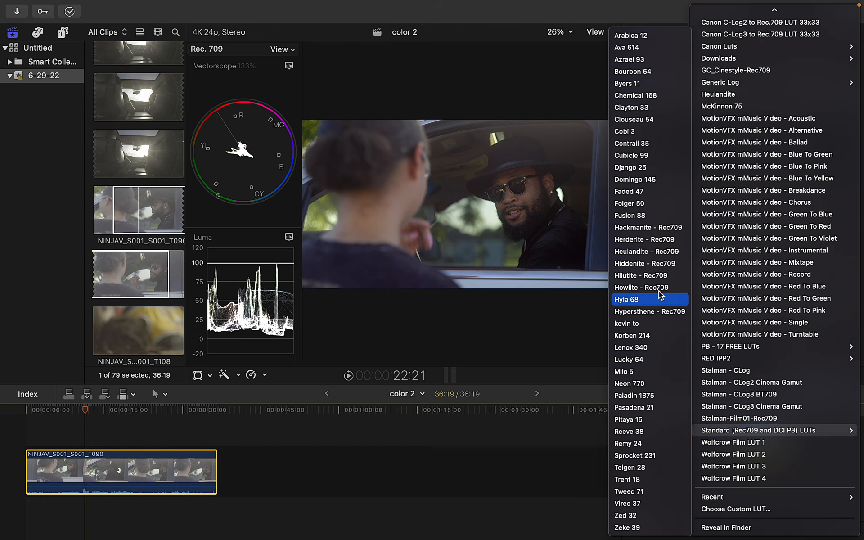
{"action": "left_click", "coordinate": [659, 252]}
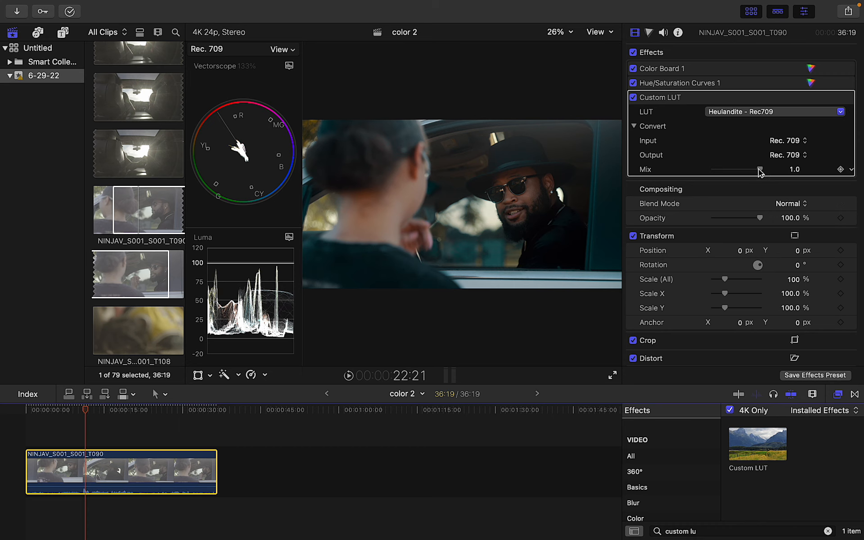
{"action": "mouse_move", "coordinate": [760, 170]}
{"action": "left_mouse_down"}
{"action": "mouse_move", "coordinate": [686, 174]}
{"action": "mouse_move", "coordinate": [765, 173]}
{"action": "mouse_move", "coordinate": [747, 177]}
{"action": "mouse_move", "coordinate": [755, 180]}
{"action": "left_mouse_up"}
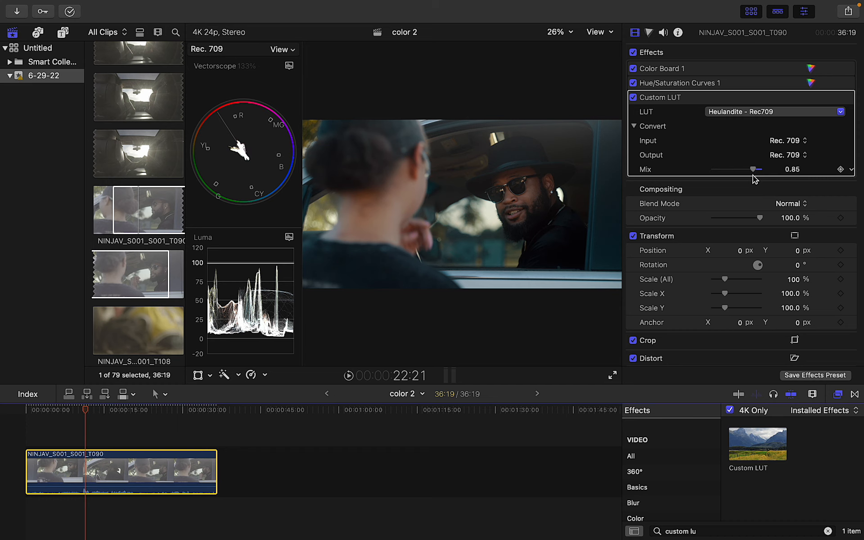
{"action": "left_click", "coordinate": [634, 98]}
{"action": "left_click", "coordinate": [633, 98]}
{"action": "left_click", "coordinate": [838, 97]}
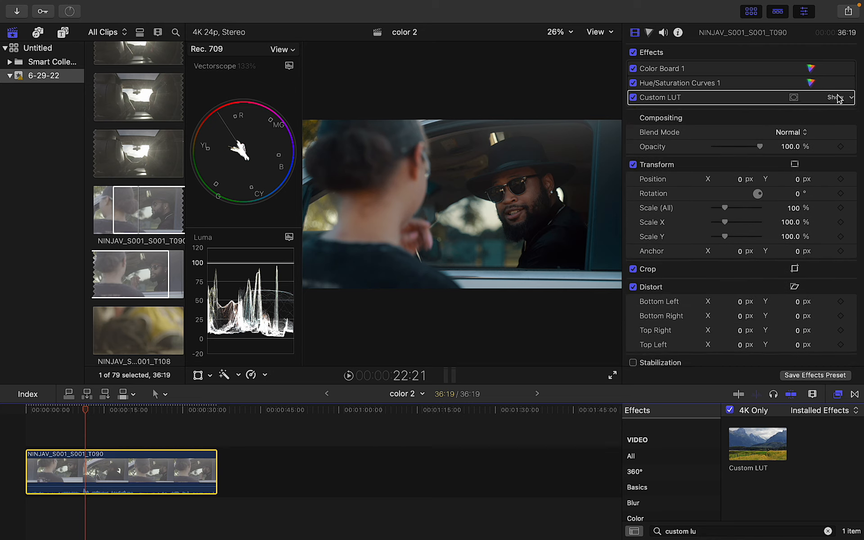
Browse to the mFilmLook effects category and preview the _Default preset, enlarging the browser
{"action": "left_click", "coordinate": [828, 532]}
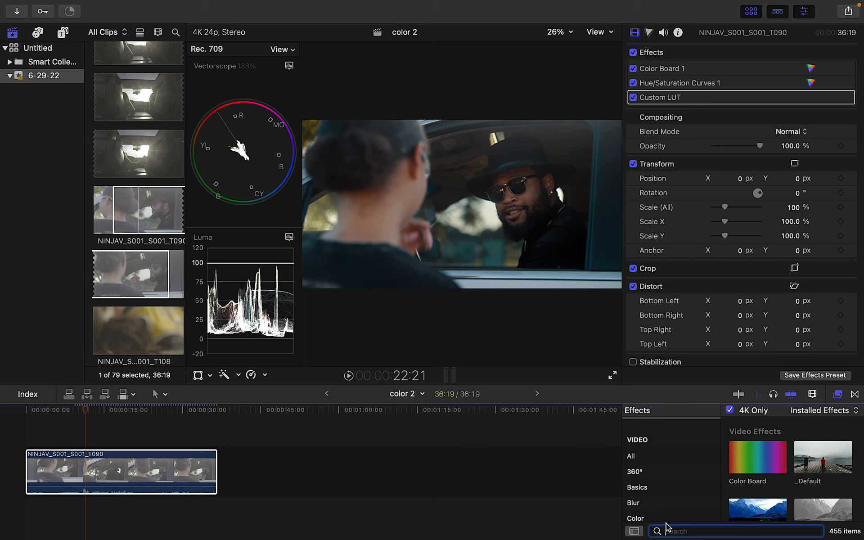
{"action": "left_click", "coordinate": [648, 503]}
{"action": "scroll", "coordinate": [649, 505], "scroll_direction": "down", "scroll_amount": 1}
{"action": "left_click", "coordinate": [650, 506]}
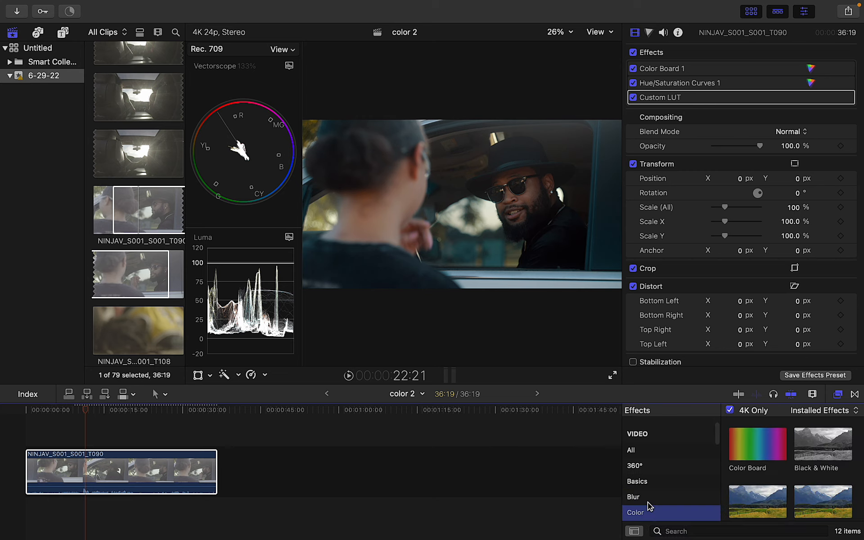
{"action": "key", "text": "Down"}
{"action": "key", "text": "Down"}
{"action": "key", "text": "Down"}
{"action": "key", "text": "Down"}
{"action": "key", "text": "Down"}
{"action": "key", "text": "Down"}
{"action": "key", "text": "Down"}
{"action": "key", "text": "Down"}
{"action": "key", "text": "Down"}
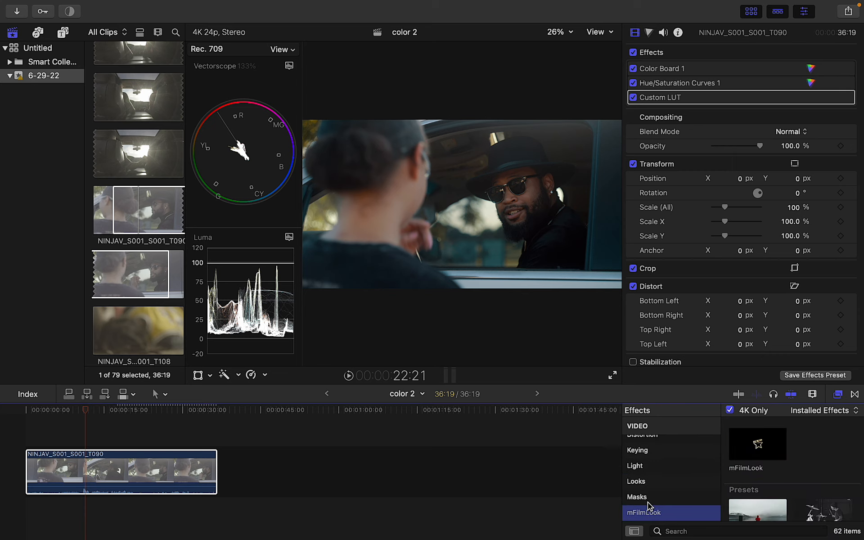
{"action": "scroll", "coordinate": [652, 509], "scroll_direction": "down", "scroll_amount": 1}
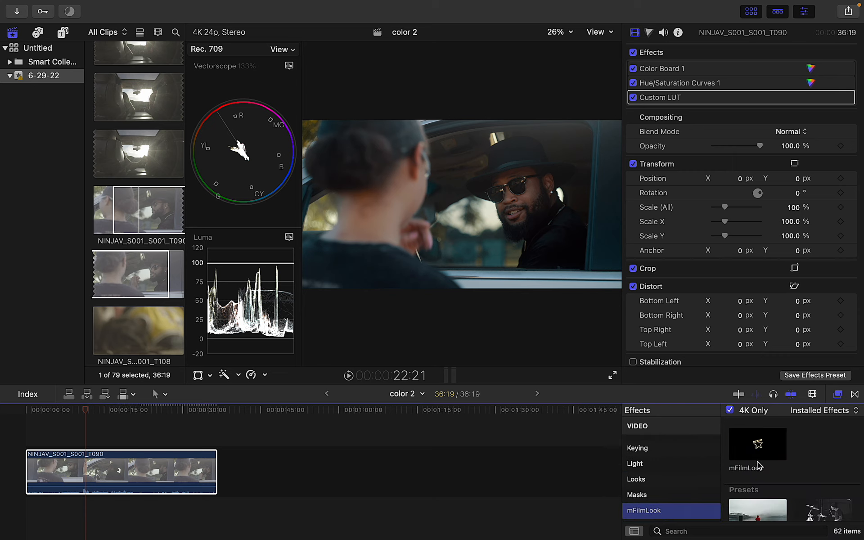
{"action": "left_click", "coordinate": [758, 503]}
{"action": "key", "text": "Right"}
{"action": "key", "text": "Right"}
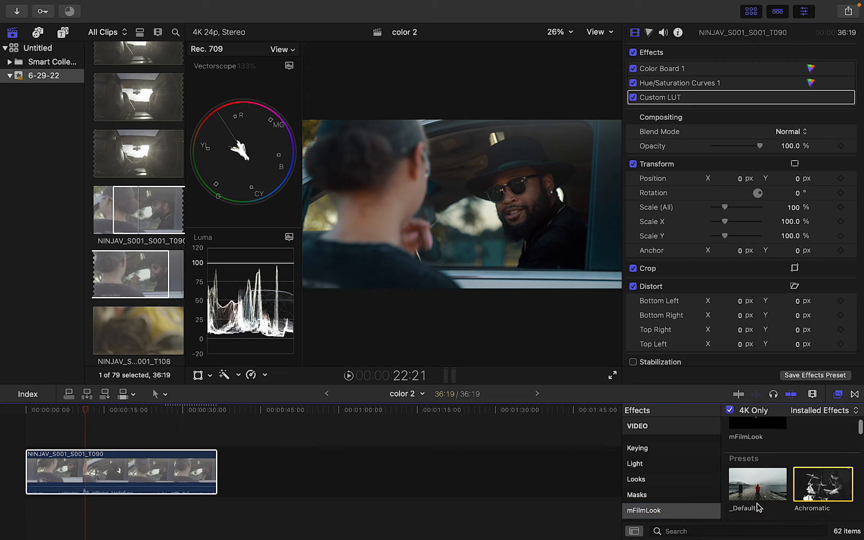
{"action": "left_click", "coordinate": [740, 367]}
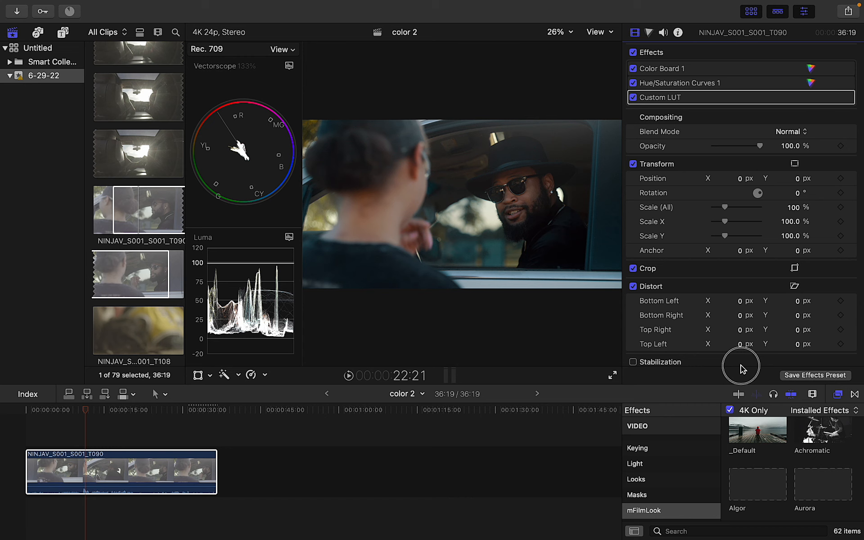
{"action": "left_click_drag", "start_coordinate": [736, 381], "coordinate": [737, 322]}
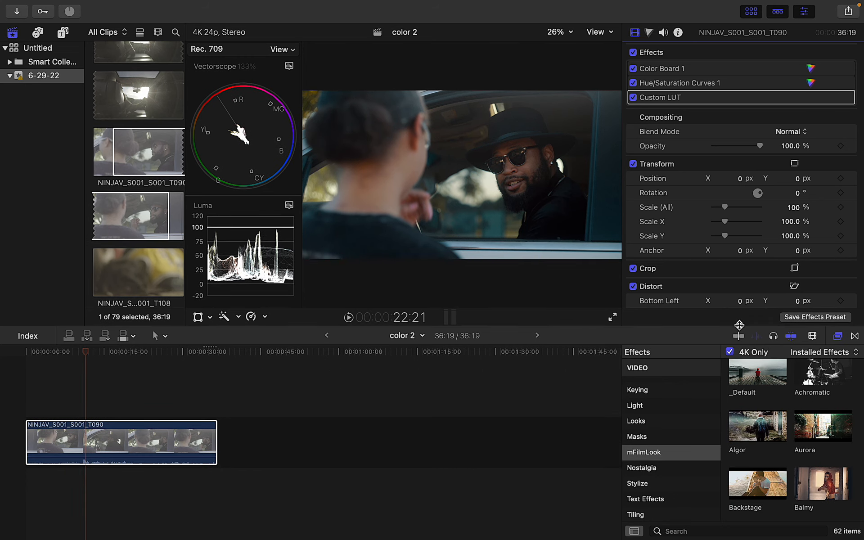
{"action": "left_click", "coordinate": [768, 380]}
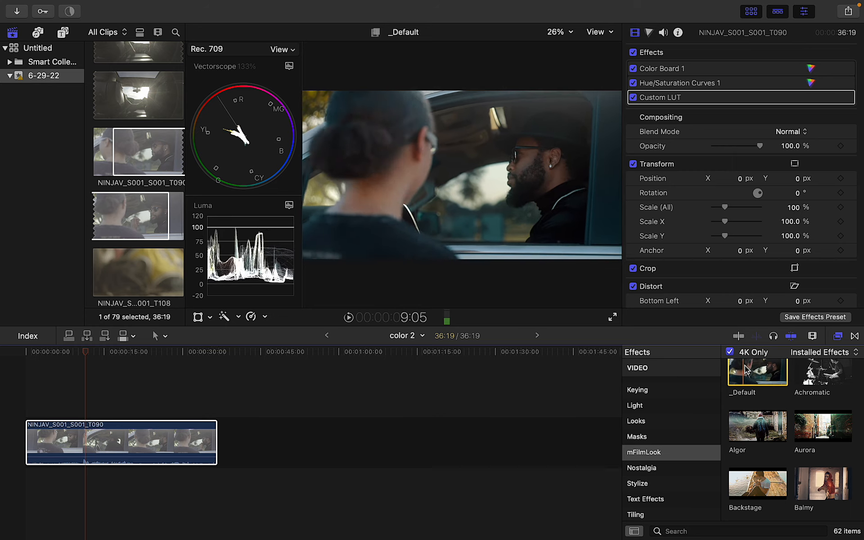
{"action": "key", "text": "XF86AudioMute"}
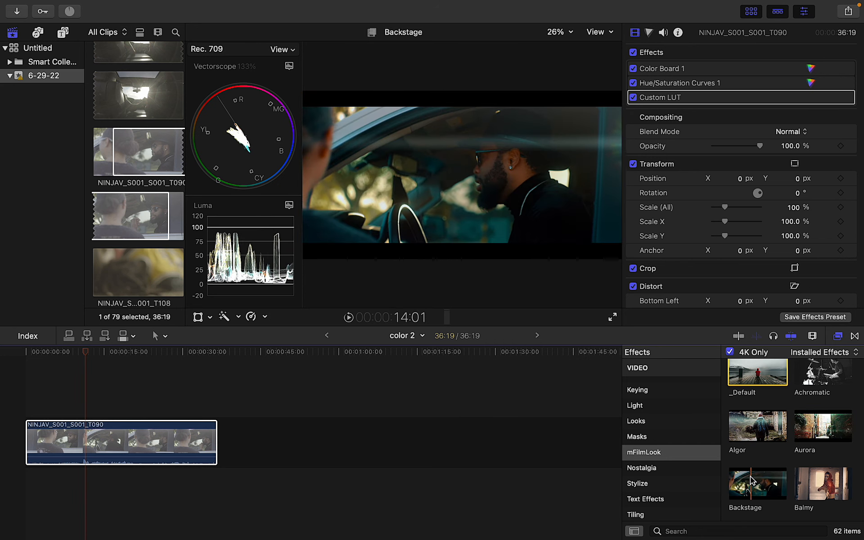
Compare the Balmy, Chilled and neighbouring mFilmLook presets, settling on Coast
{"action": "left_click", "coordinate": [825, 487]}
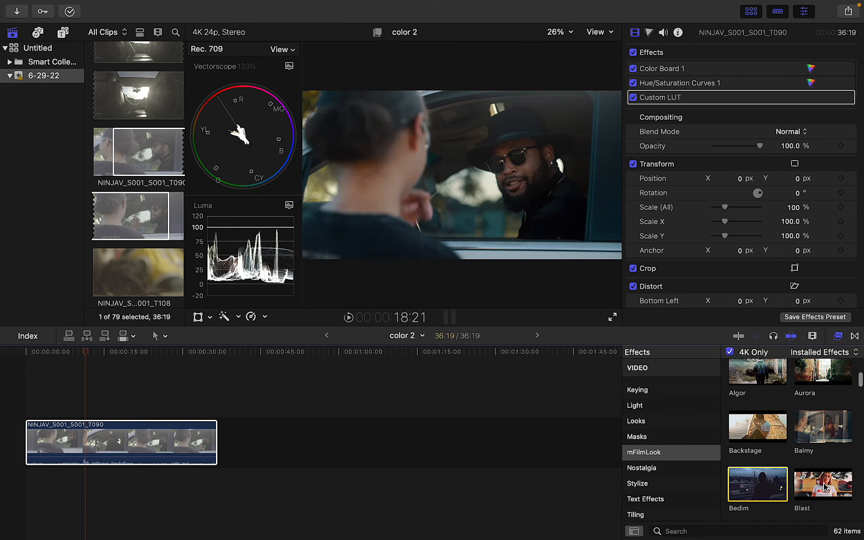
{"action": "key", "text": "Down"}
{"action": "key", "text": "Right"}
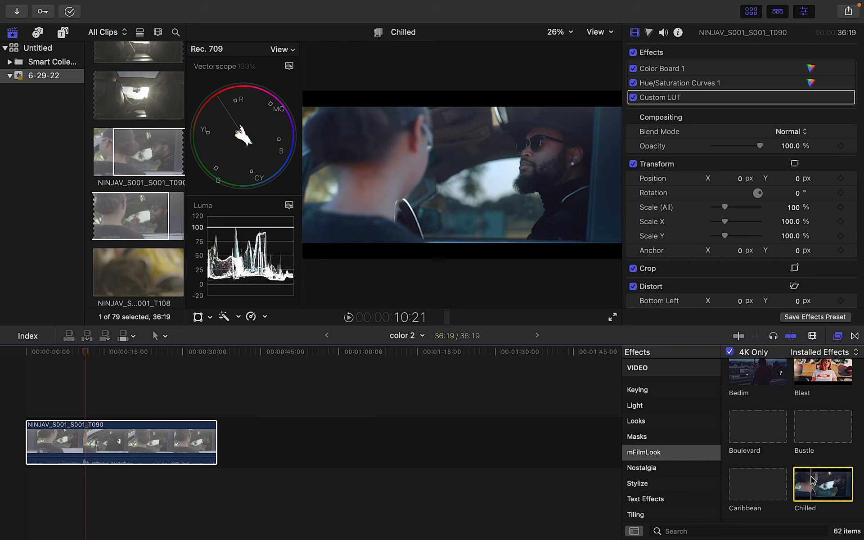
{"action": "scroll", "coordinate": [810, 476], "scroll_direction": "down", "scroll_amount": 5}
{"action": "key", "text": "Left"}
{"action": "key", "text": "Left"}
{"action": "scroll", "coordinate": [810, 476], "scroll_direction": "down", "scroll_amount": 1}
{"action": "key", "text": "Left"}
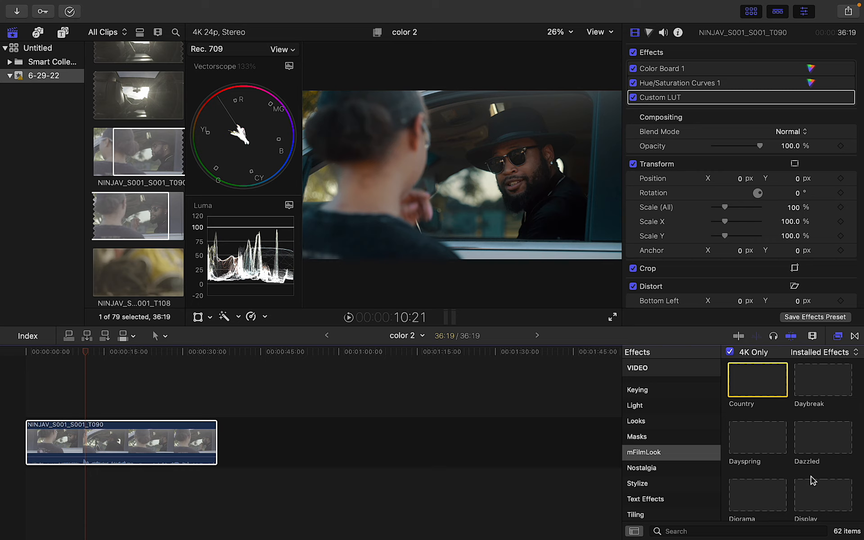
{"action": "key", "text": "Left"}
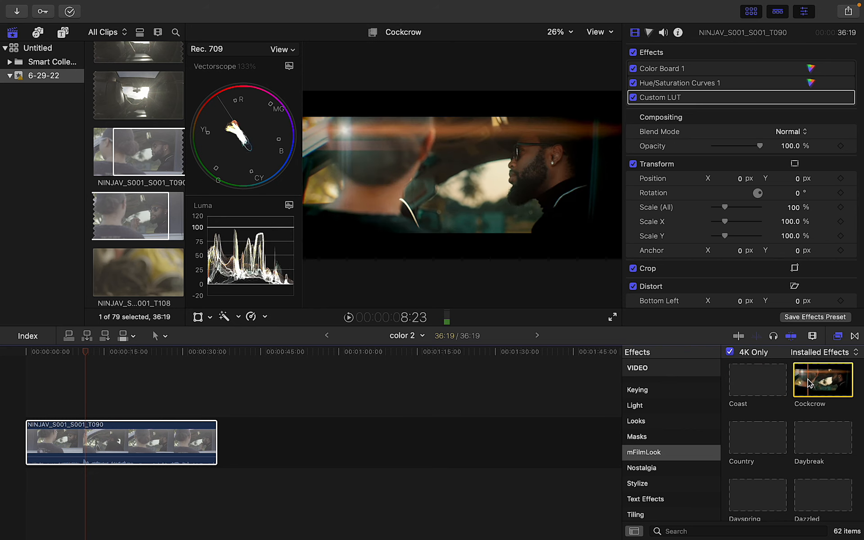
Apply the mFilmLook Coast preset to the clip, turn off its light flare, and keep the letterbox on
{"action": "left_click", "coordinate": [760, 383]}
{"action": "left_click_drag", "start_coordinate": [760, 382], "coordinate": [161, 445]}
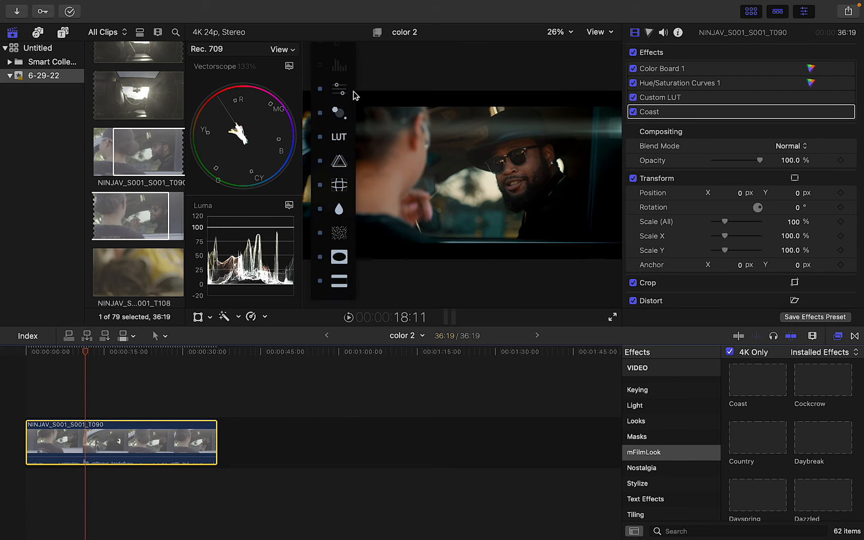
{"action": "left_click", "coordinate": [321, 112]}
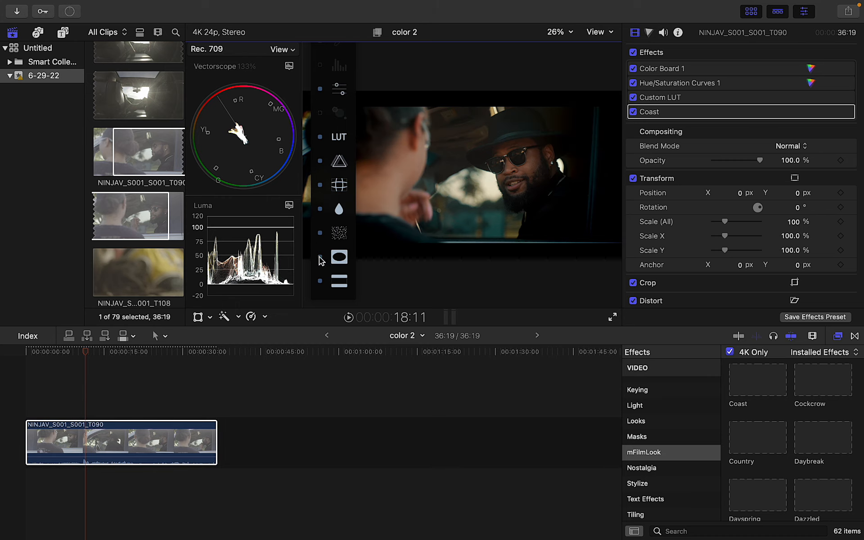
{"action": "left_click", "coordinate": [319, 283]}
{"action": "left_click", "coordinate": [319, 283]}
Try letterbox ratios of 2.39:1 and 2.21:1, settle on 2.35:1, then compare with bars off
{"action": "left_click", "coordinate": [345, 281]}
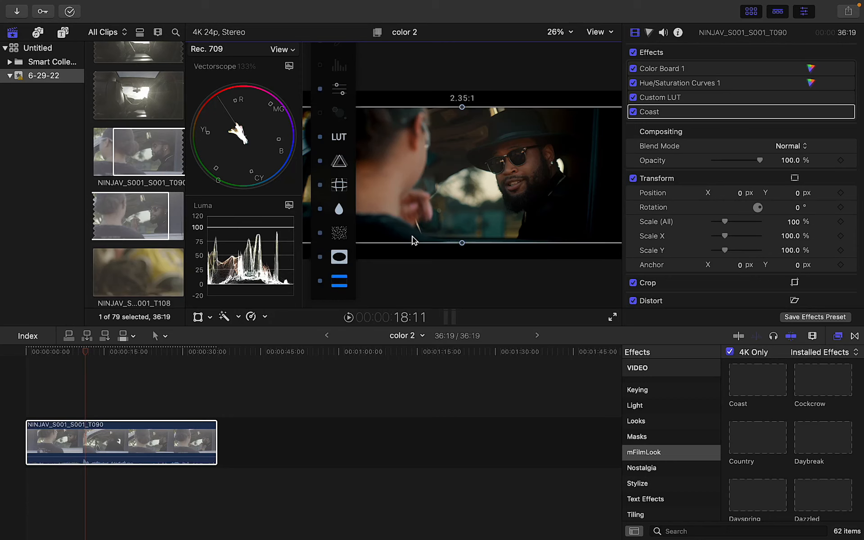
{"action": "left_click_drag", "start_coordinate": [463, 245], "coordinate": [463, 252]}
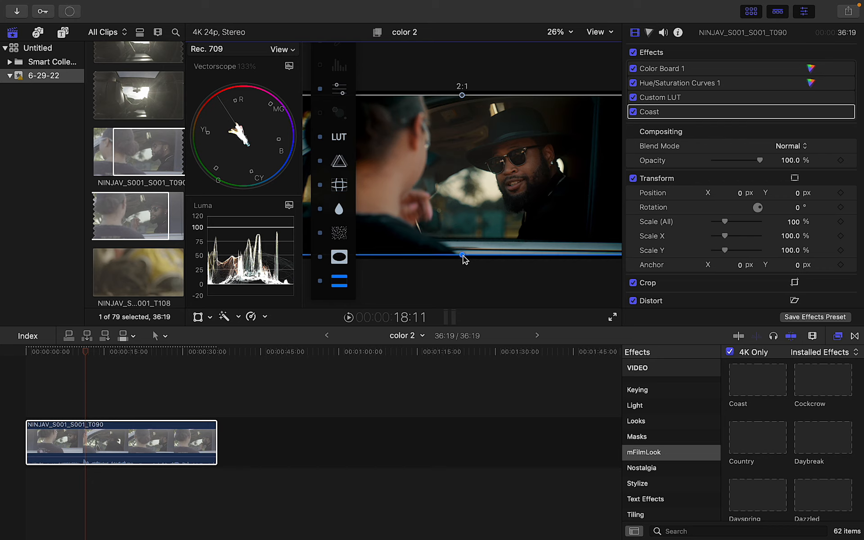
{"action": "left_click_drag", "start_coordinate": [463, 255], "coordinate": [462, 248]}
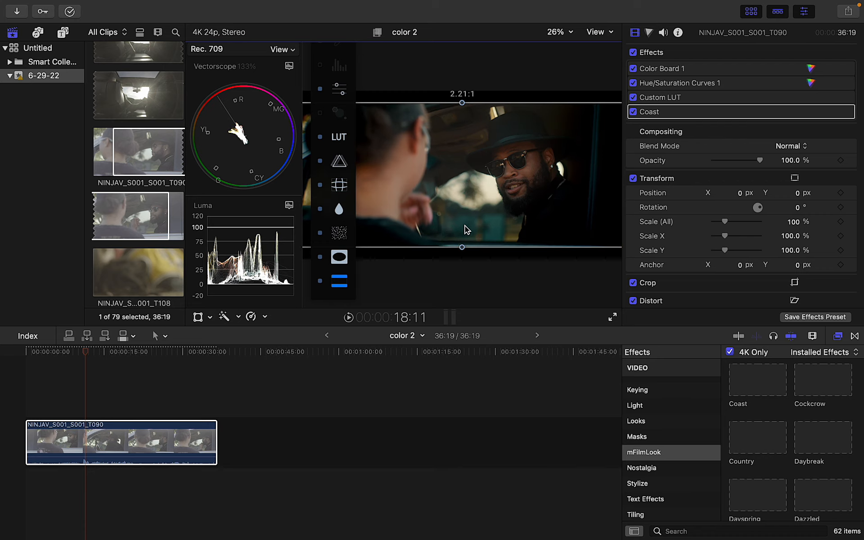
{"action": "left_click_drag", "start_coordinate": [462, 103], "coordinate": [461, 106]}
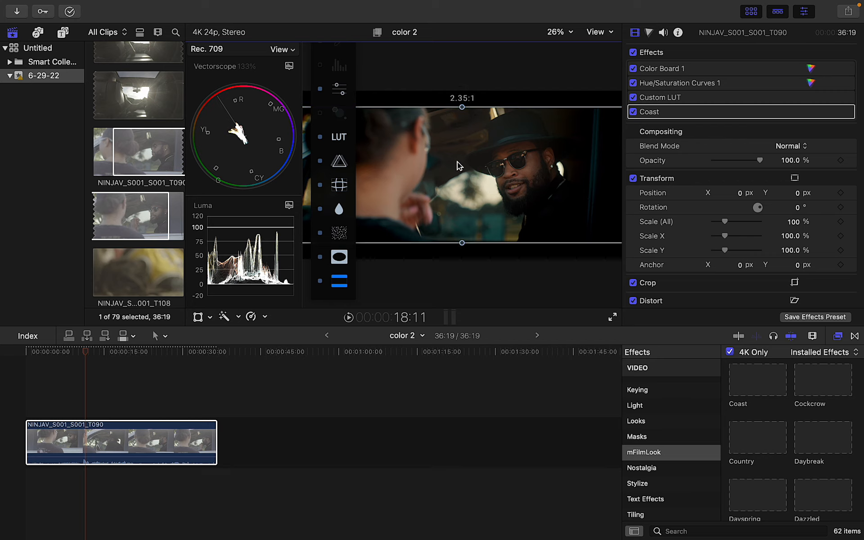
{"action": "left_click", "coordinate": [319, 282]}
{"action": "left_click", "coordinate": [320, 282]}
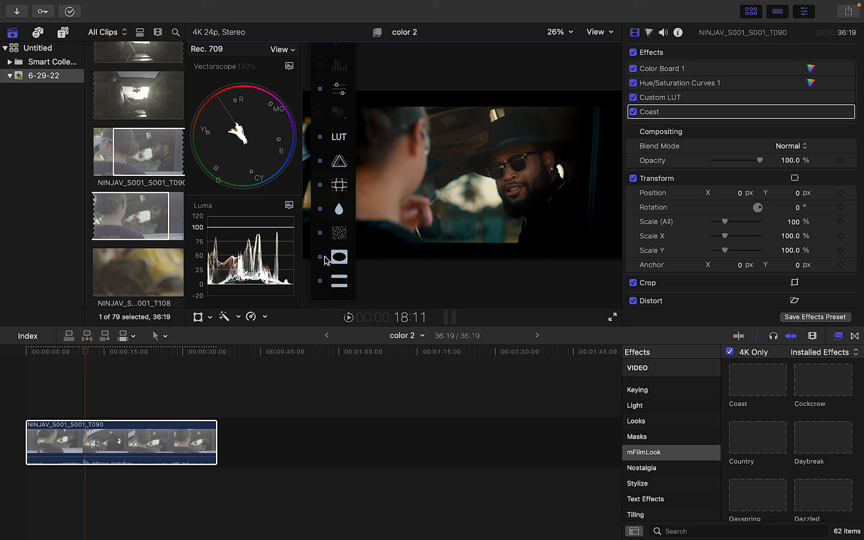
Compare the Coast vignette on and off, widen its inner oval around both faces, and nudge up its intensity
{"action": "left_click", "coordinate": [320, 258]}
{"action": "left_click", "coordinate": [320, 258]}
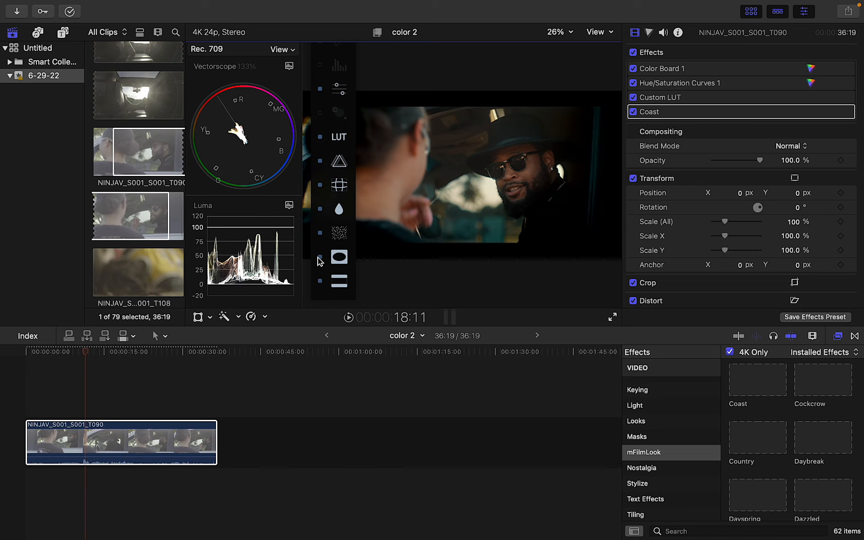
{"action": "left_click", "coordinate": [318, 258]}
{"action": "left_click", "coordinate": [318, 258]}
{"action": "left_click", "coordinate": [339, 257]}
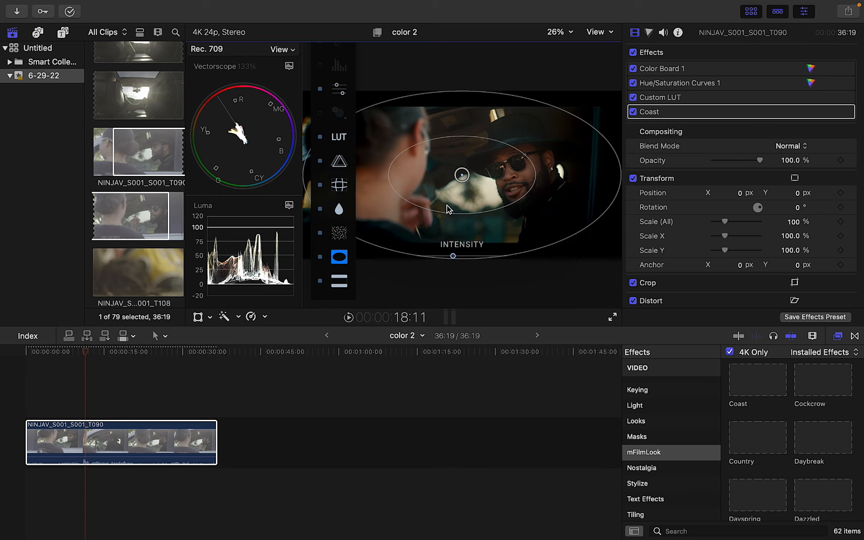
{"action": "left_click_drag", "start_coordinate": [446, 212], "coordinate": [386, 265]}
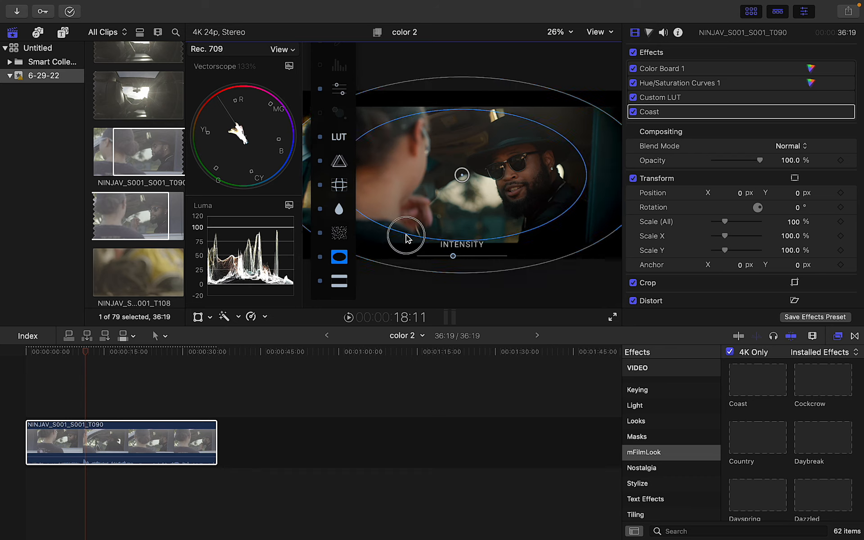
{"action": "left_click_drag", "start_coordinate": [404, 234], "coordinate": [412, 235]}
{"action": "mouse_move", "coordinate": [454, 259]}
{"action": "left_mouse_down"}
{"action": "mouse_move", "coordinate": [428, 255]}
{"action": "mouse_move", "coordinate": [459, 255]}
{"action": "left_mouse_up"}
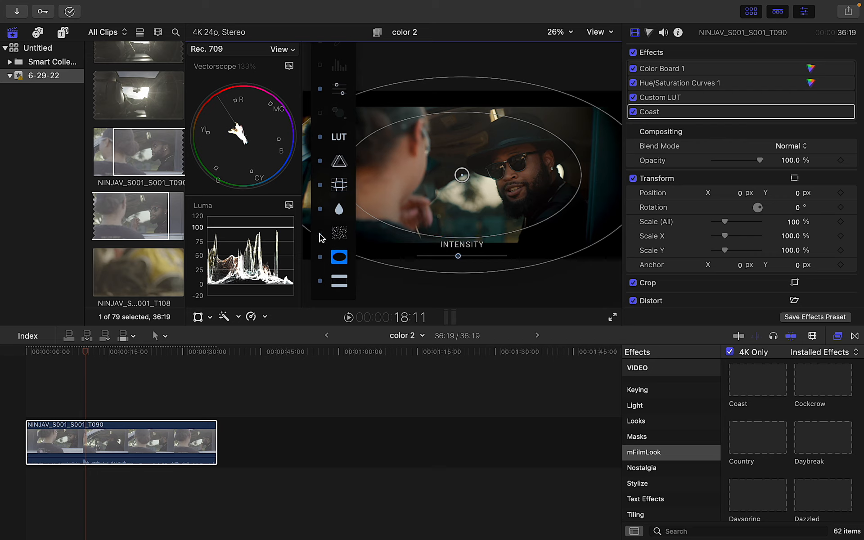
{"action": "left_click", "coordinate": [337, 236]}
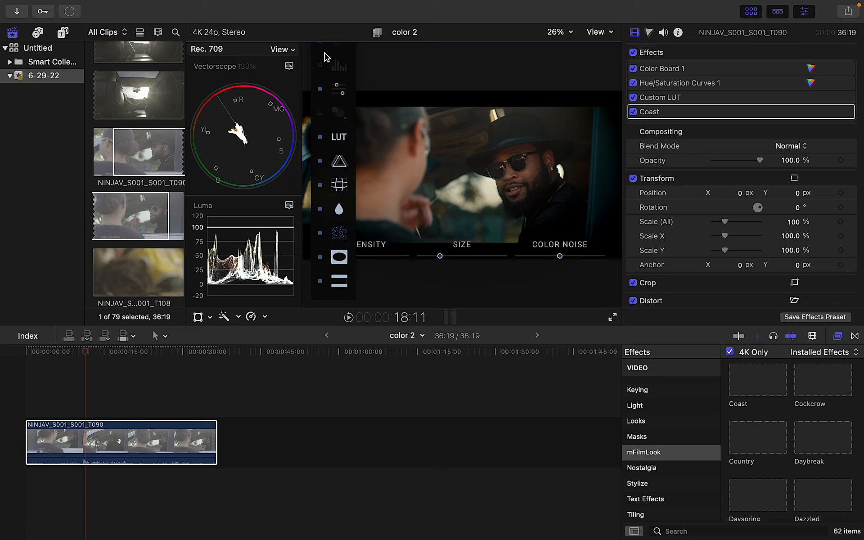
Reduce the Coast film grain's colour noise, enlarge its grain size, and dial its intensity near minimum
{"action": "left_click_drag", "start_coordinate": [322, 53], "coordinate": [305, 62]}
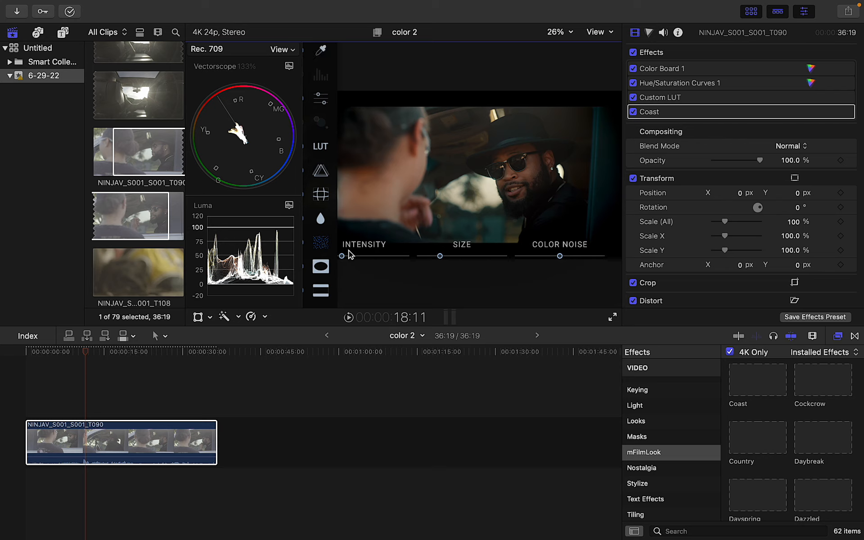
{"action": "left_click_drag", "start_coordinate": [564, 259], "coordinate": [516, 260]}
{"action": "left_click_drag", "start_coordinate": [342, 256], "coordinate": [509, 255]}
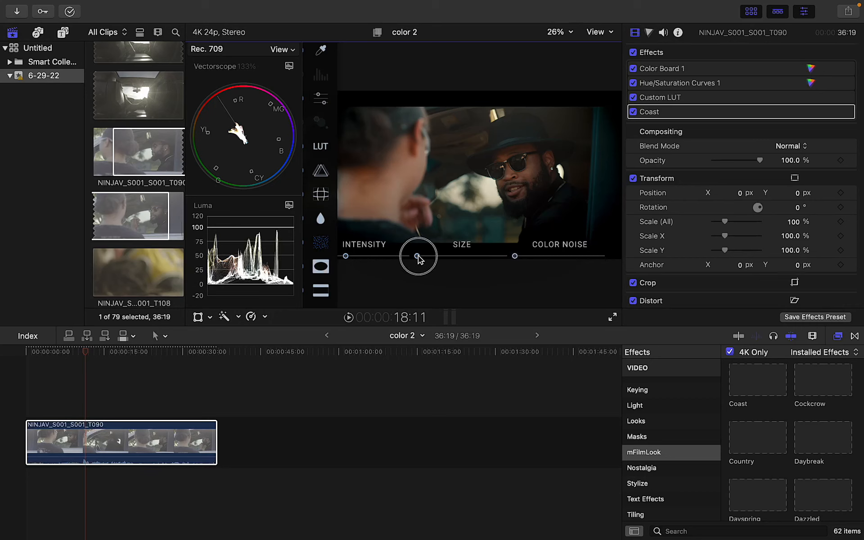
{"action": "left_click_drag", "start_coordinate": [428, 258], "coordinate": [439, 255]}
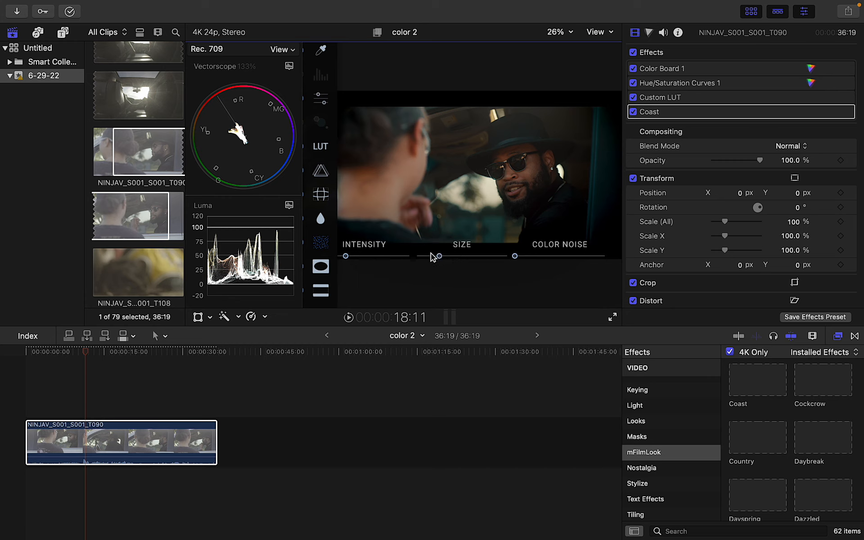
{"action": "left_click_drag", "start_coordinate": [348, 257], "coordinate": [353, 258]}
{"action": "left_click", "coordinate": [331, 219]}
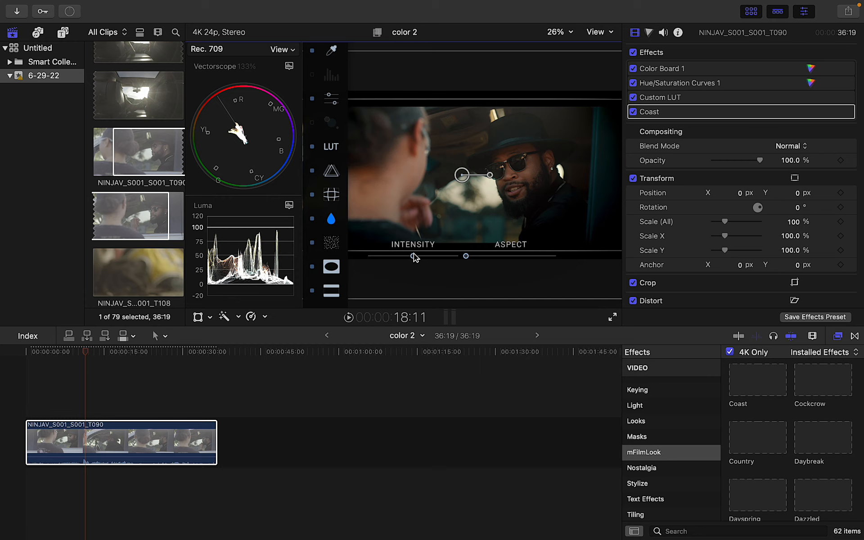
Pull in the intensity-and-aspect module's boundary lines and raise its intensity
{"action": "left_click", "coordinate": [313, 220]}
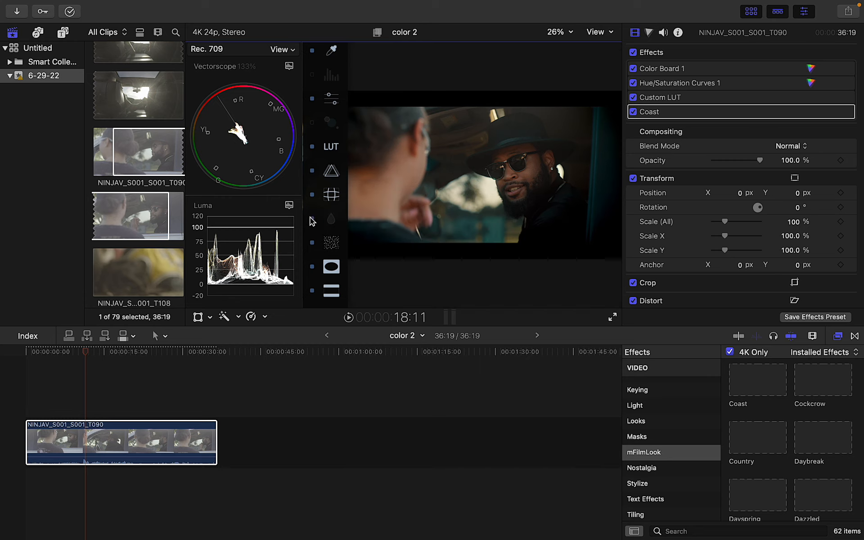
{"action": "left_click", "coordinate": [331, 219]}
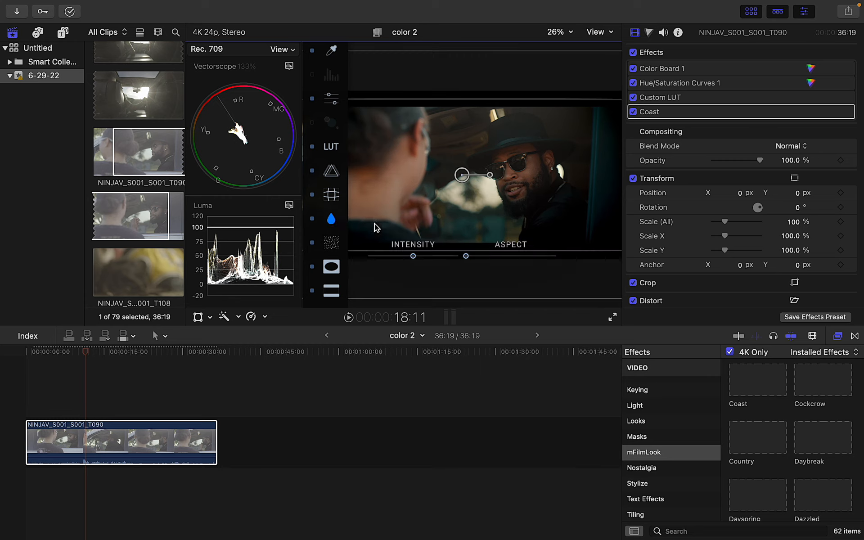
{"action": "mouse_move", "coordinate": [457, 251]}
{"action": "left_mouse_down"}
{"action": "mouse_move", "coordinate": [458, 224]}
{"action": "mouse_move", "coordinate": [455, 234]}
{"action": "left_mouse_up"}
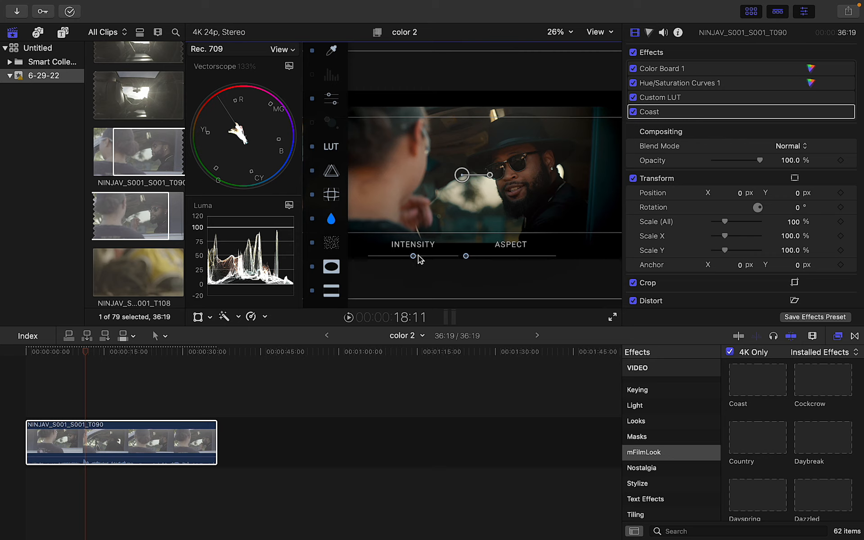
{"action": "mouse_move", "coordinate": [412, 255]}
{"action": "left_mouse_down"}
{"action": "mouse_move", "coordinate": [457, 260]}
{"action": "mouse_move", "coordinate": [342, 260]}
{"action": "mouse_move", "coordinate": [415, 262]}
{"action": "left_mouse_up"}
Compare the single-Strength module on and off, leaving it switched off
{"action": "left_click", "coordinate": [332, 195]}
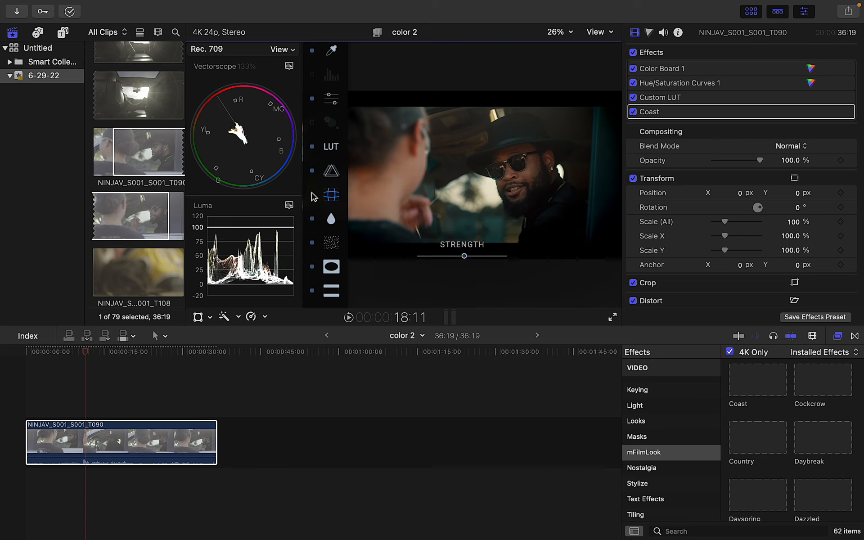
{"action": "left_click", "coordinate": [312, 195]}
{"action": "left_click", "coordinate": [312, 195]}
{"action": "left_click", "coordinate": [312, 194]}
{"action": "left_click", "coordinate": [312, 195]}
{"action": "left_click", "coordinate": [312, 195]}
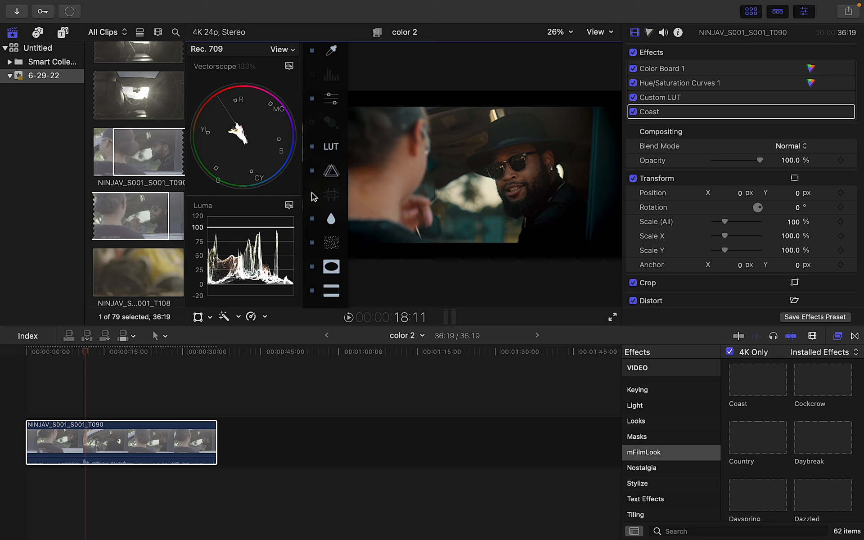
{"action": "left_click", "coordinate": [312, 195]}
{"action": "left_click", "coordinate": [312, 194]}
Toggle the Coast vignette off and on repeatedly to compare, leaving it on
{"action": "left_click", "coordinate": [332, 172]}
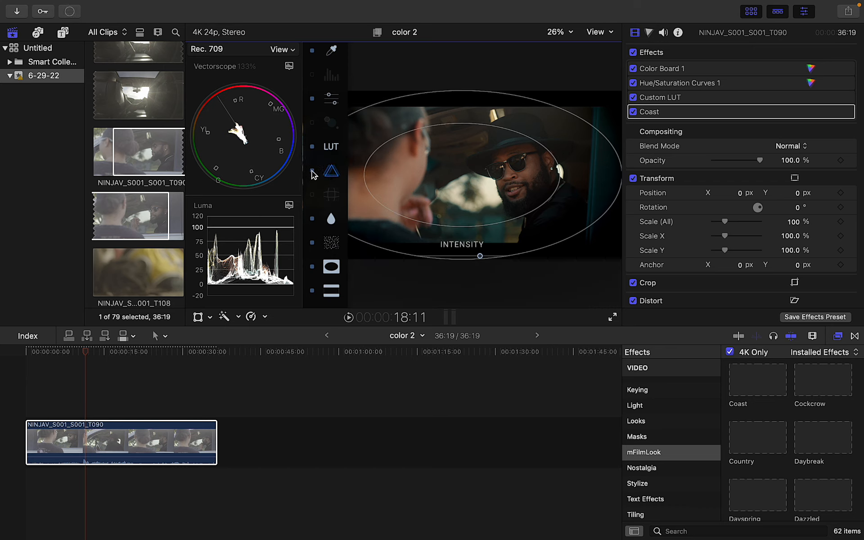
{"action": "left_click", "coordinate": [312, 170]}
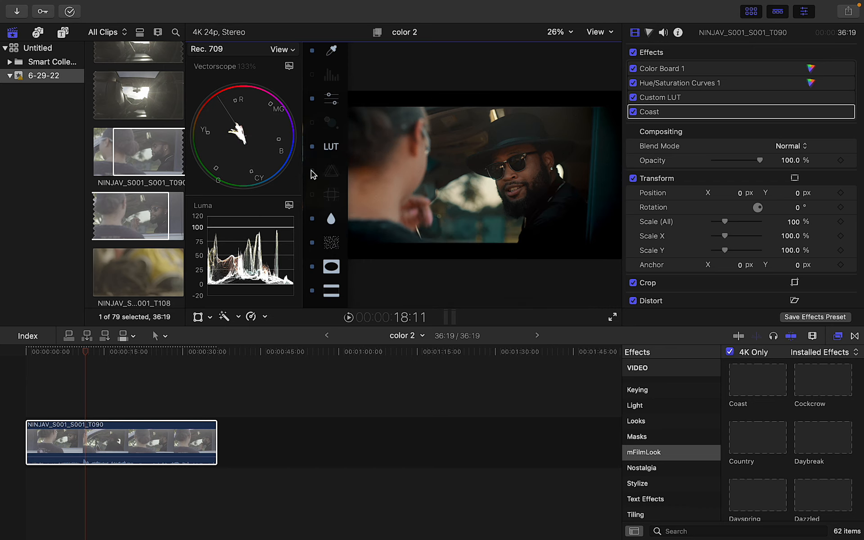
{"action": "left_click", "coordinate": [312, 171]}
{"action": "left_click", "coordinate": [312, 171]}
{"action": "left_click", "coordinate": [312, 172]}
{"action": "left_click", "coordinate": [312, 171]}
{"action": "left_click", "coordinate": [312, 171]}
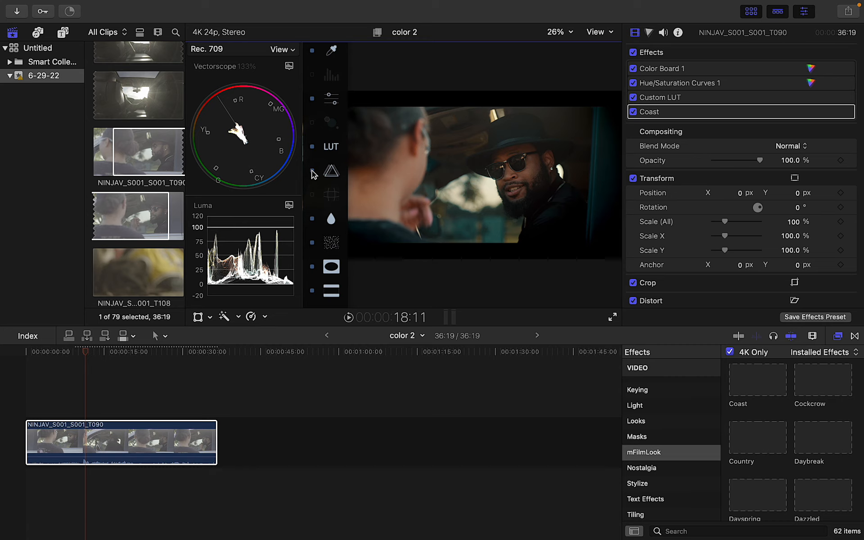
{"action": "left_click", "coordinate": [312, 171]}
{"action": "left_click", "coordinate": [312, 172]}
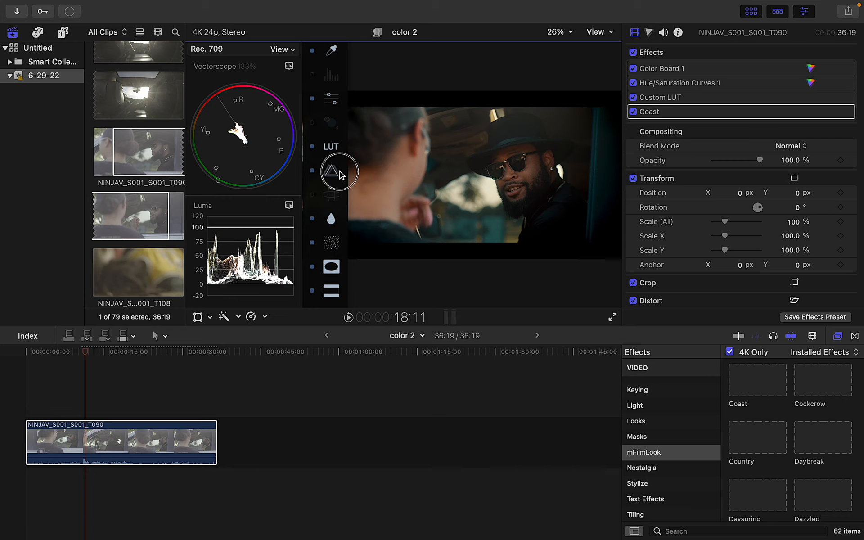
Enlarge the vignette's inner and outer ellipses around both people and lower its intensity
{"action": "left_click", "coordinate": [331, 171]}
{"action": "left_click_drag", "start_coordinate": [479, 255], "coordinate": [403, 253]}
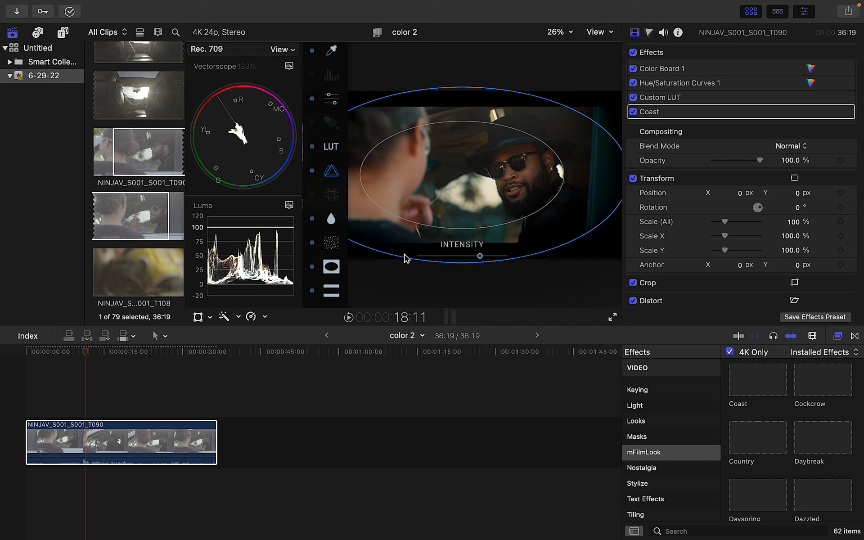
{"action": "left_click_drag", "start_coordinate": [479, 255], "coordinate": [454, 256]}
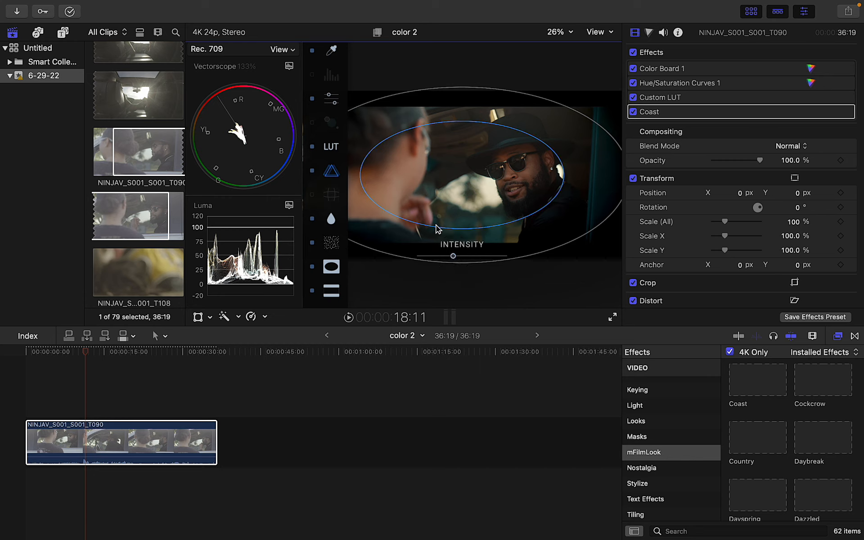
{"action": "left_click_drag", "start_coordinate": [428, 218], "coordinate": [428, 236]}
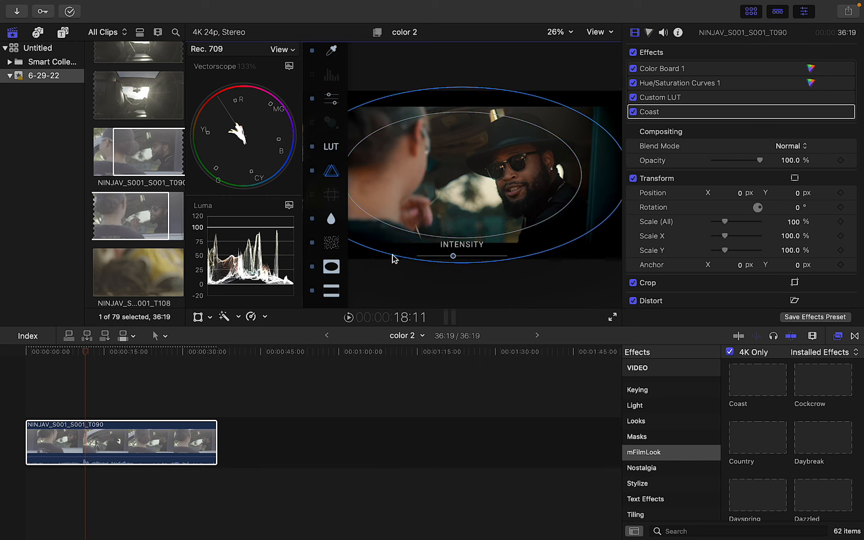
{"action": "left_click_drag", "start_coordinate": [386, 257], "coordinate": [381, 265]}
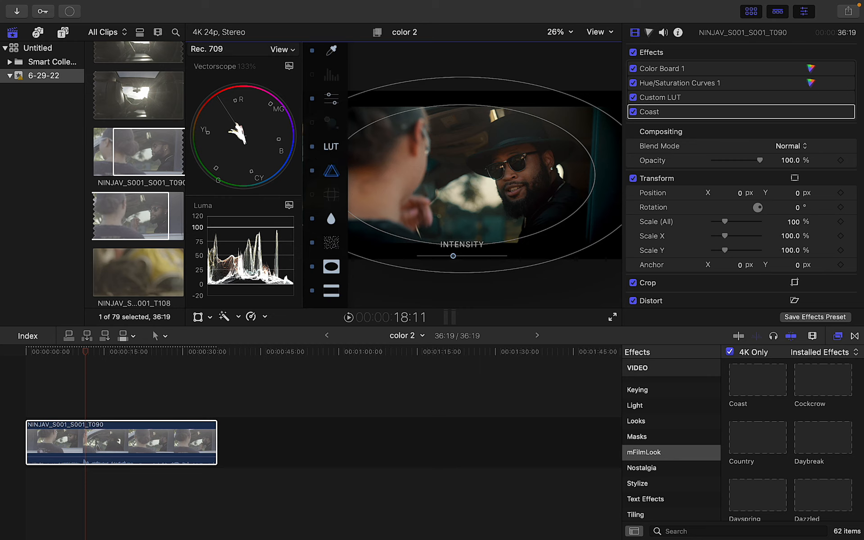
Push the Coast LUT intensity slider all the way to maximum
{"action": "left_click", "coordinate": [330, 147]}
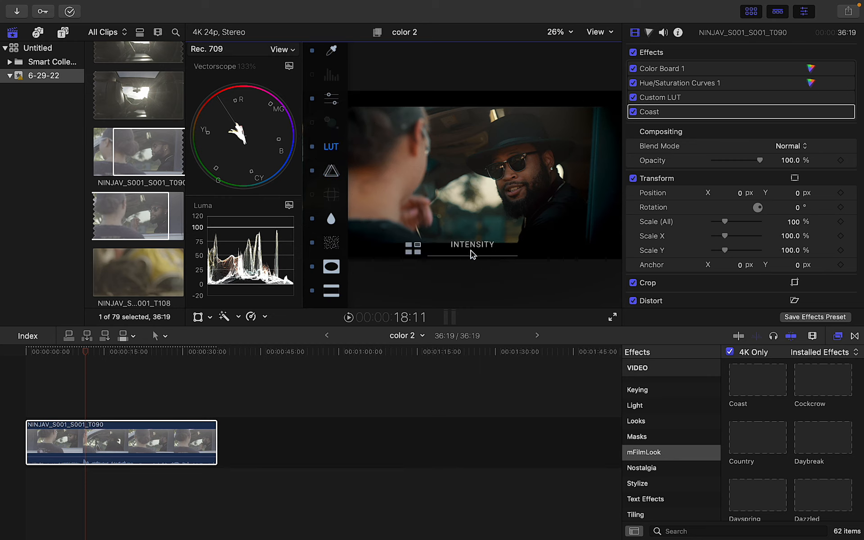
{"action": "mouse_move", "coordinate": [472, 258]}
{"action": "left_mouse_down"}
{"action": "mouse_move", "coordinate": [528, 253]}
{"action": "mouse_move", "coordinate": [413, 256]}
{"action": "mouse_move", "coordinate": [492, 257]}
{"action": "mouse_move", "coordinate": [459, 253]}
{"action": "left_mouse_up"}
Toggle the flare module and the letterbox bars off and on to compare
{"action": "left_click", "coordinate": [329, 126]}
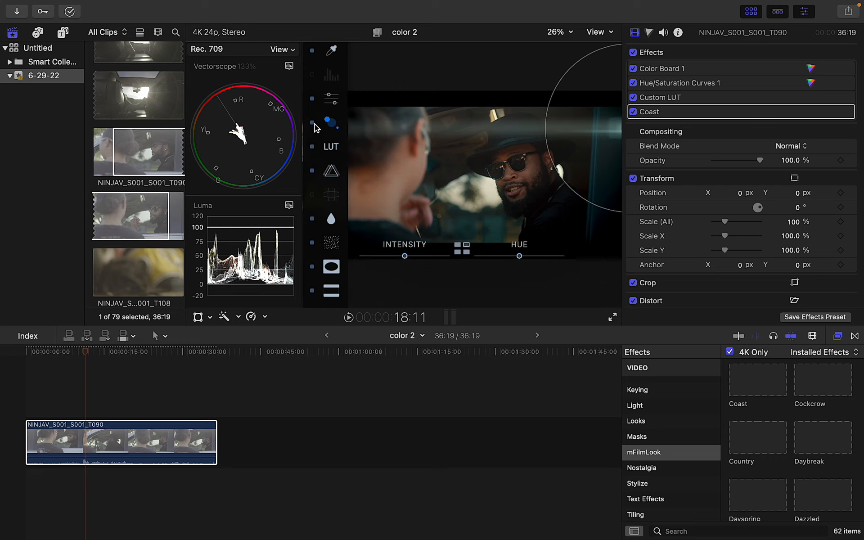
{"action": "left_click", "coordinate": [313, 123]}
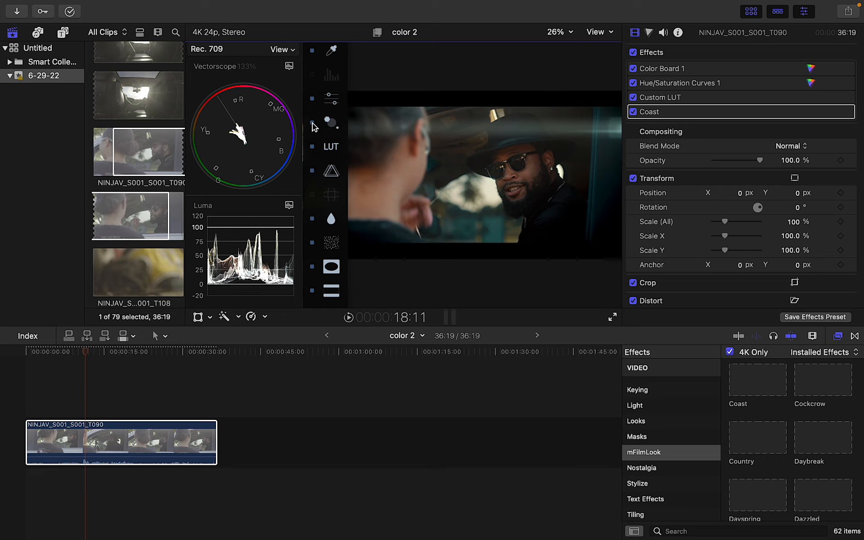
{"action": "left_click", "coordinate": [333, 125]}
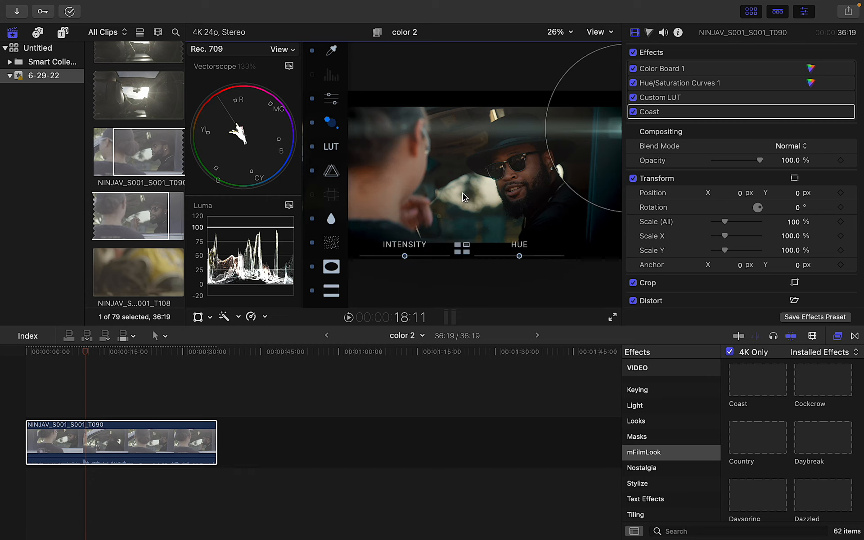
{"action": "left_click", "coordinate": [313, 124]}
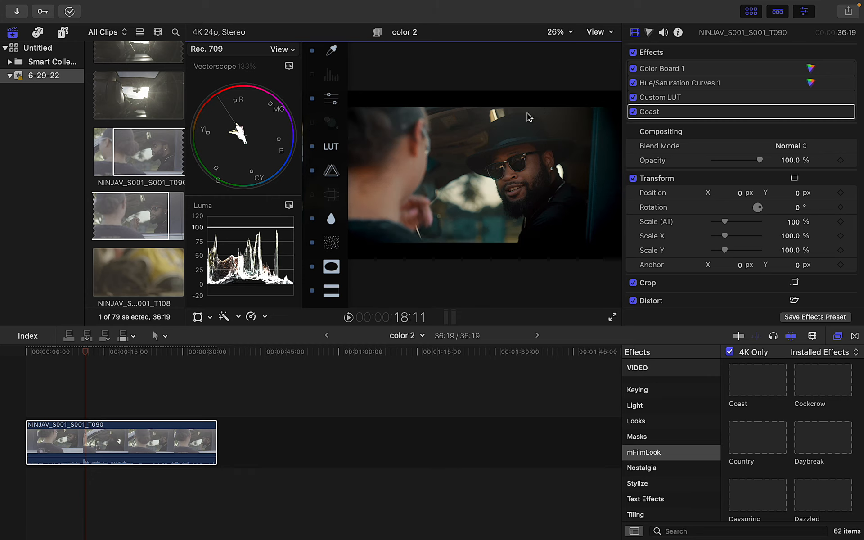
{"action": "left_click", "coordinate": [312, 290]}
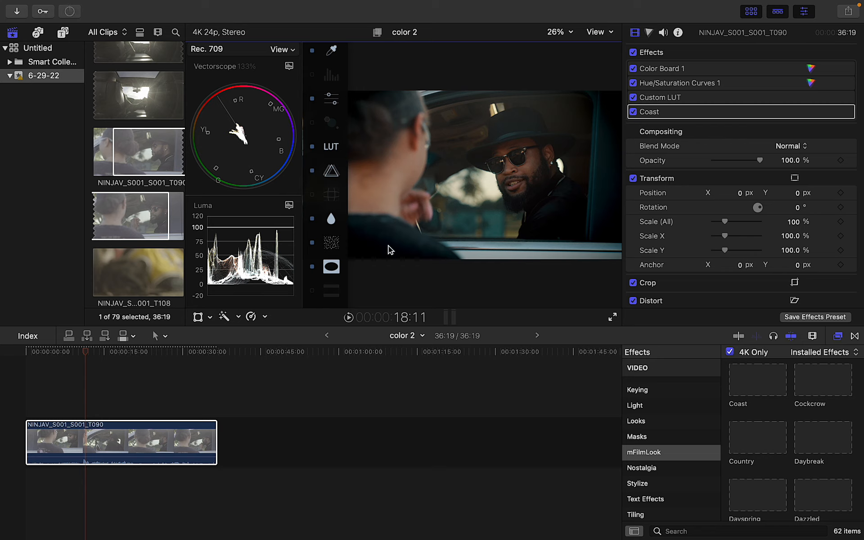
{"action": "left_click", "coordinate": [313, 290]}
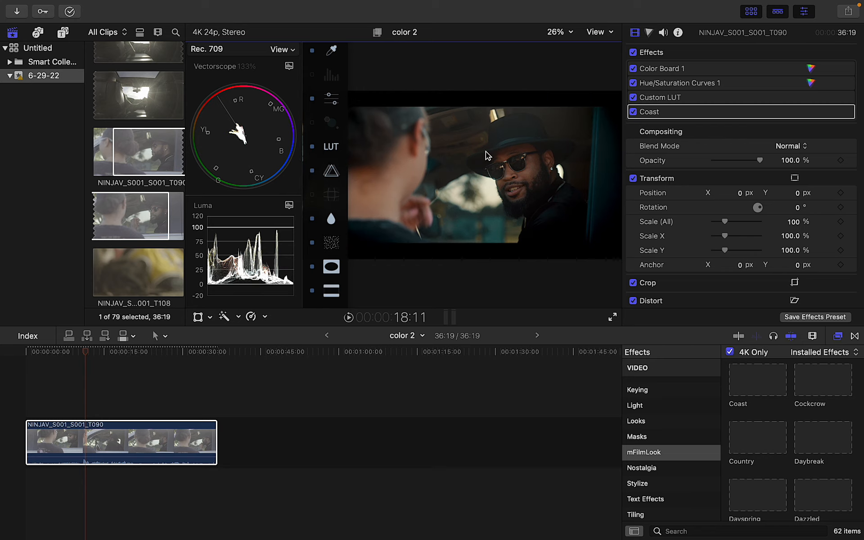
Reapply the Off-screen Flare and move its source further left
{"action": "left_click", "coordinate": [331, 127]}
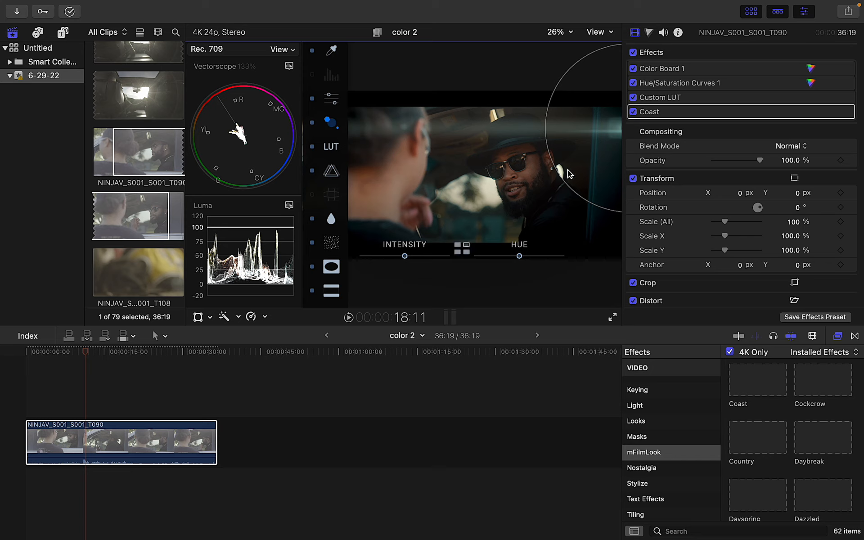
{"action": "left_click", "coordinate": [328, 121]}
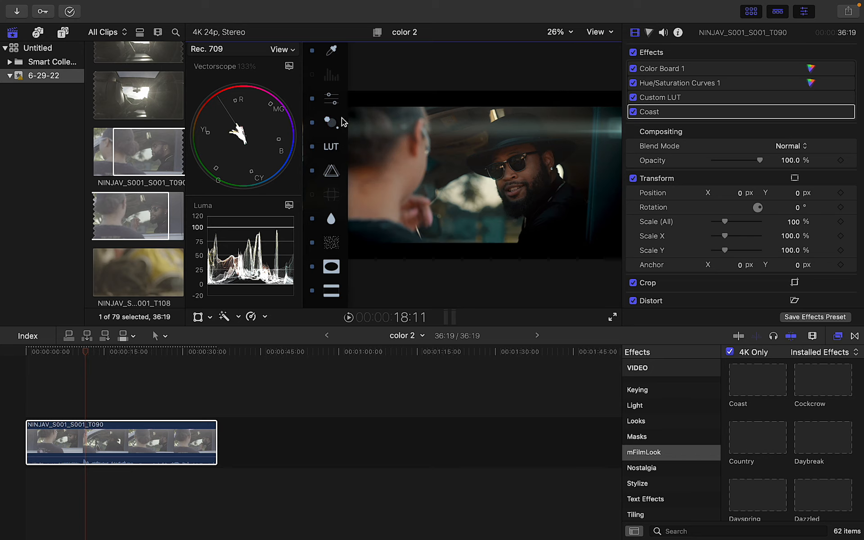
{"action": "left_click", "coordinate": [331, 125]}
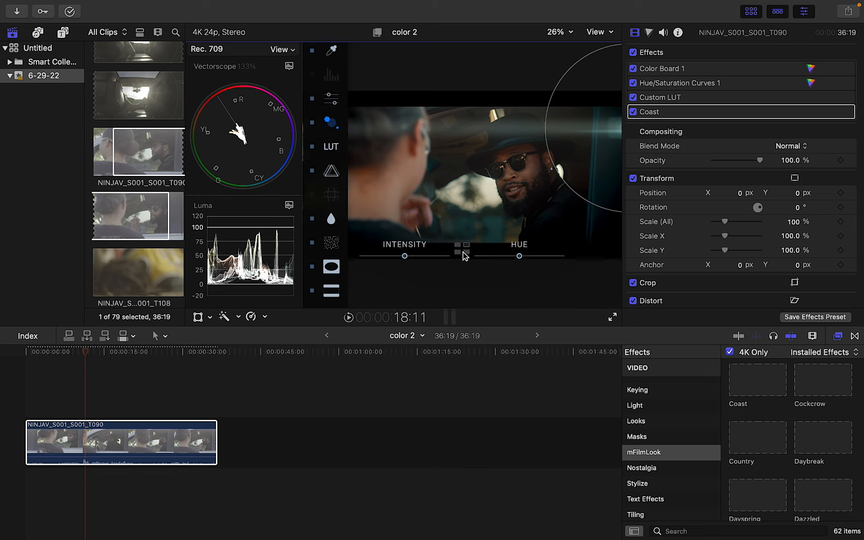
{"action": "left_click_drag", "start_coordinate": [555, 172], "coordinate": [549, 136]}
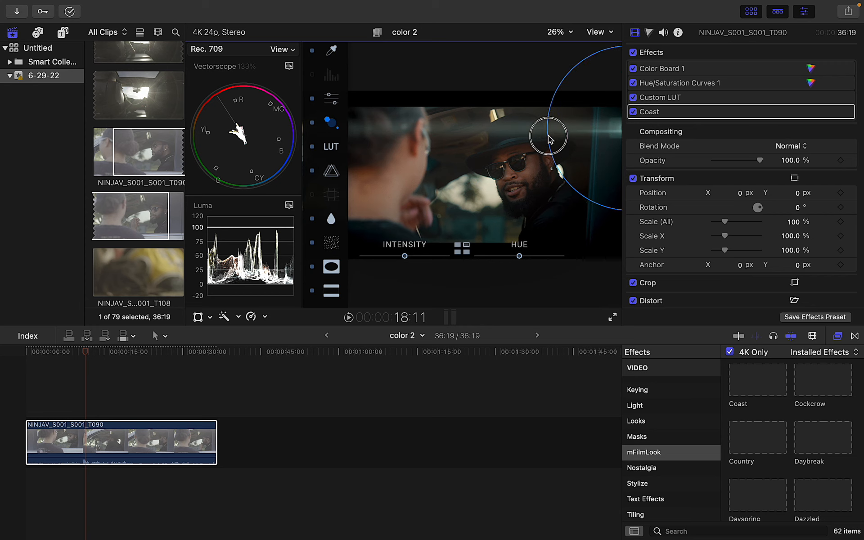
Expand the Coast settings, re-enable the Off-Screen Flare and browse its presets
{"action": "left_click", "coordinate": [836, 111]}
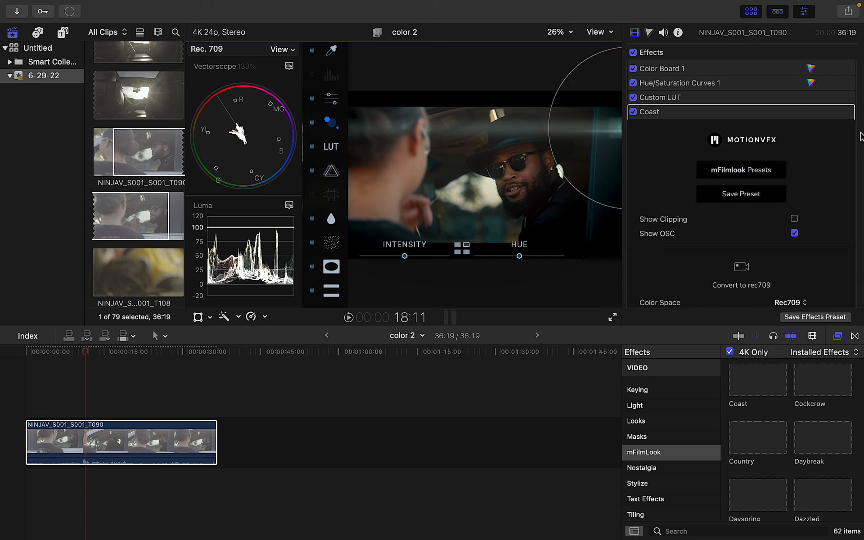
{"action": "left_click_drag", "start_coordinate": [862, 80], "coordinate": [859, 147]}
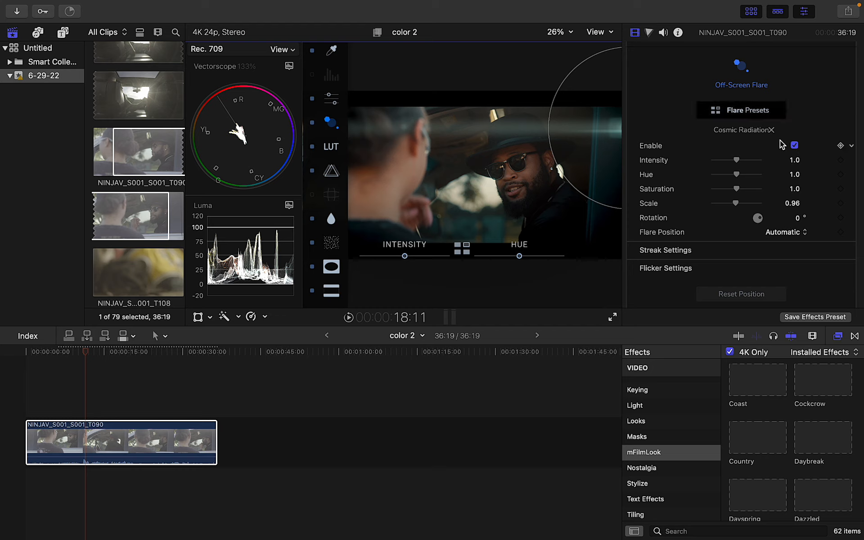
{"action": "left_click", "coordinate": [794, 145]}
{"action": "left_click", "coordinate": [794, 145]}
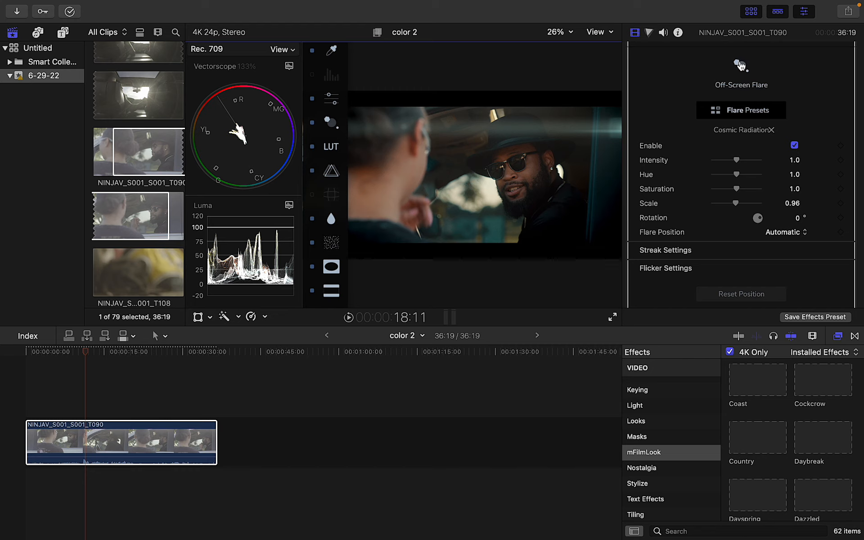
{"action": "left_click", "coordinate": [741, 66]}
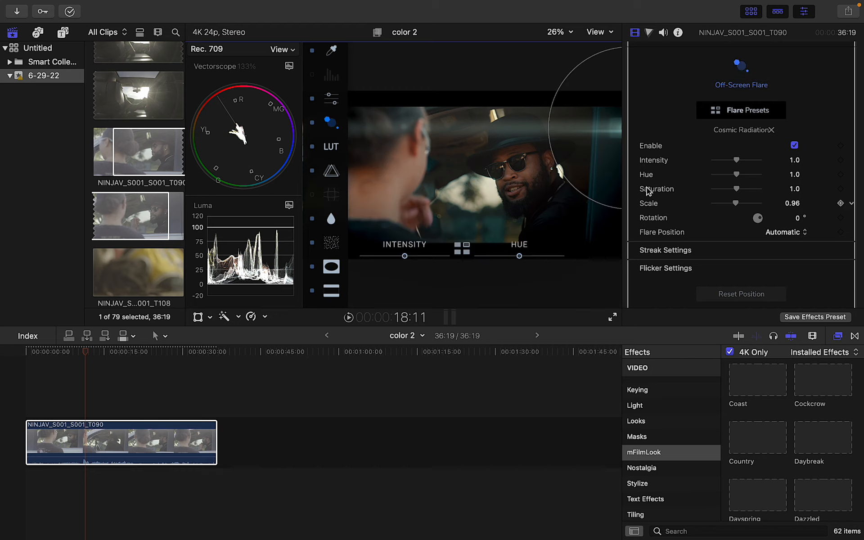
{"action": "left_click", "coordinate": [759, 112]}
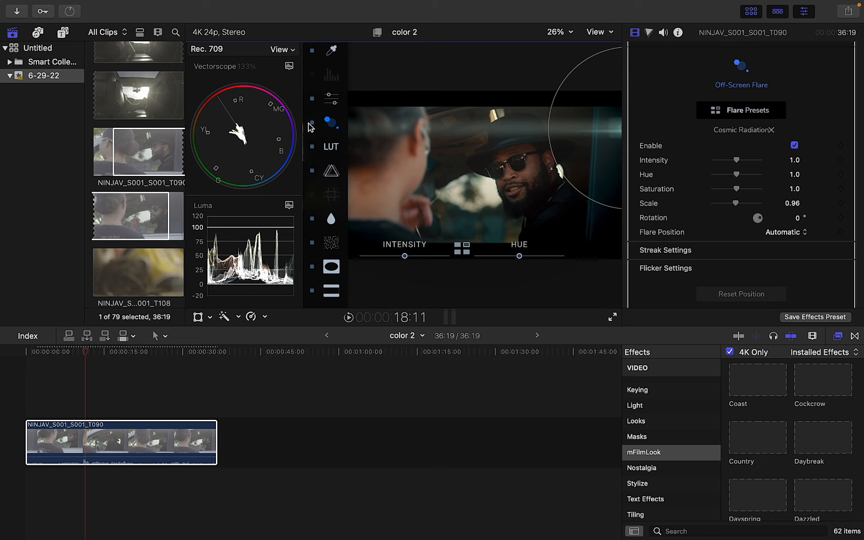
Switch the Cosmic Radiation off-screen flare off, leaving the frame flare-free
{"action": "left_click", "coordinate": [311, 123]}
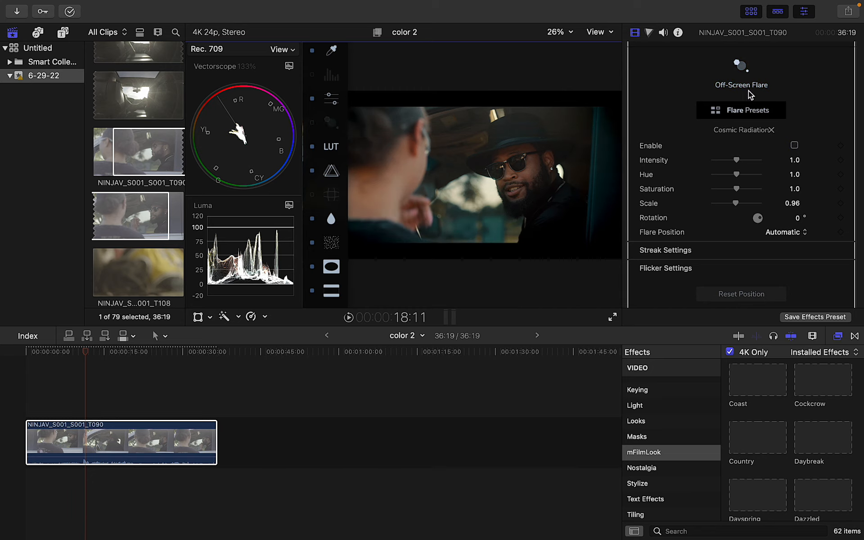
{"action": "left_click", "coordinate": [739, 68]}
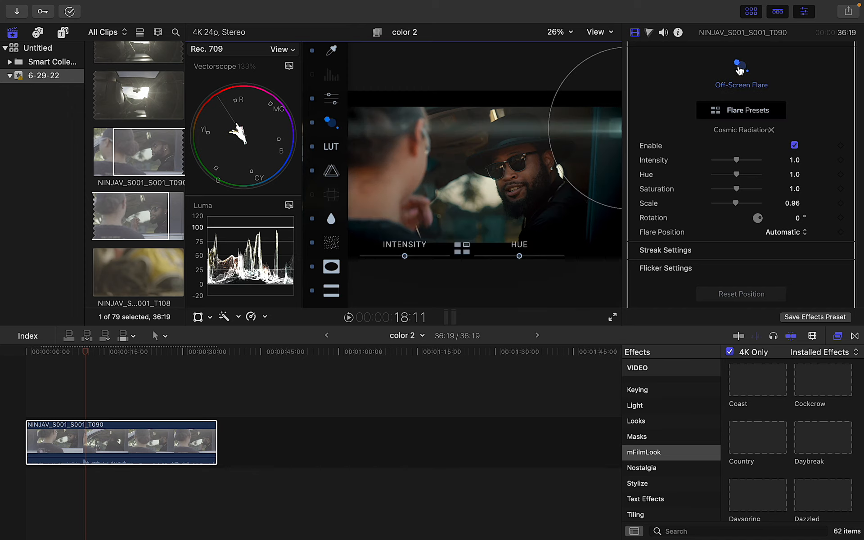
{"action": "left_click", "coordinate": [747, 116]}
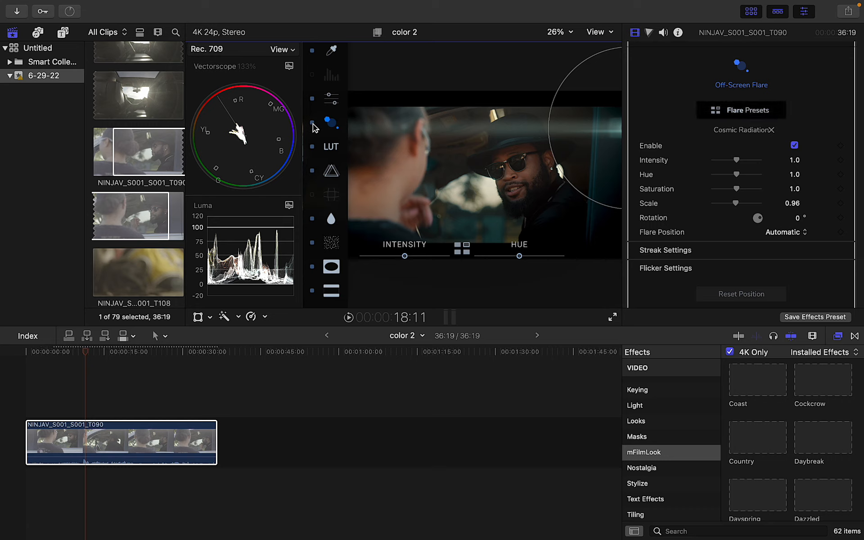
{"action": "left_click", "coordinate": [313, 123]}
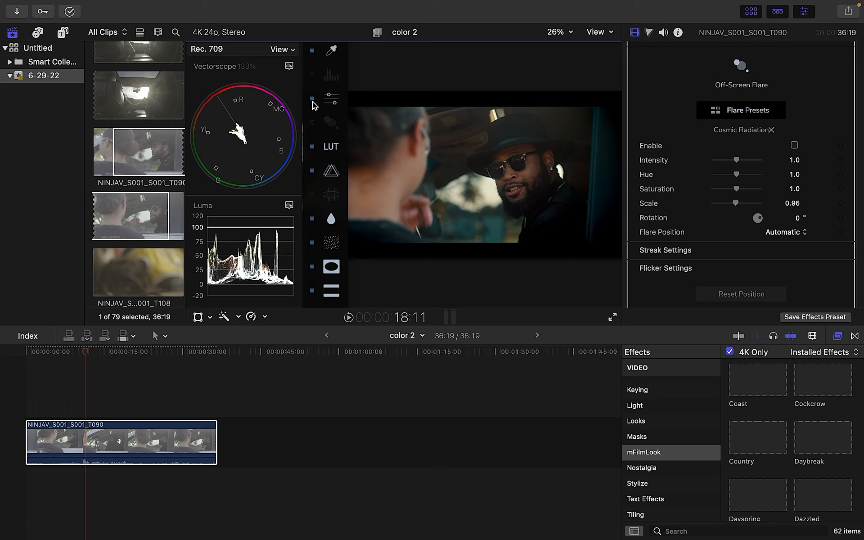
Bring up the temperature and saturation sliders and collapse the Coast effect's settings
{"action": "left_click", "coordinate": [334, 105]}
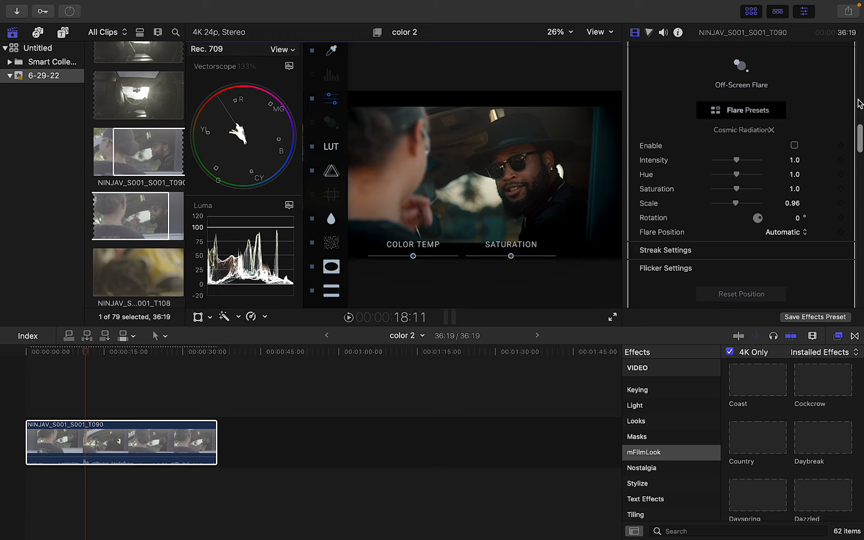
{"action": "left_click_drag", "start_coordinate": [860, 138], "coordinate": [860, 23]}
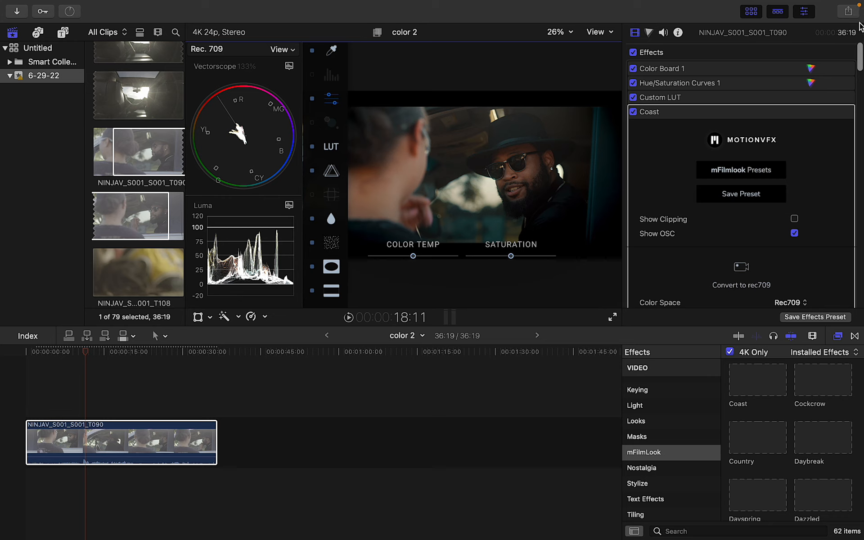
{"action": "left_click", "coordinate": [832, 112]}
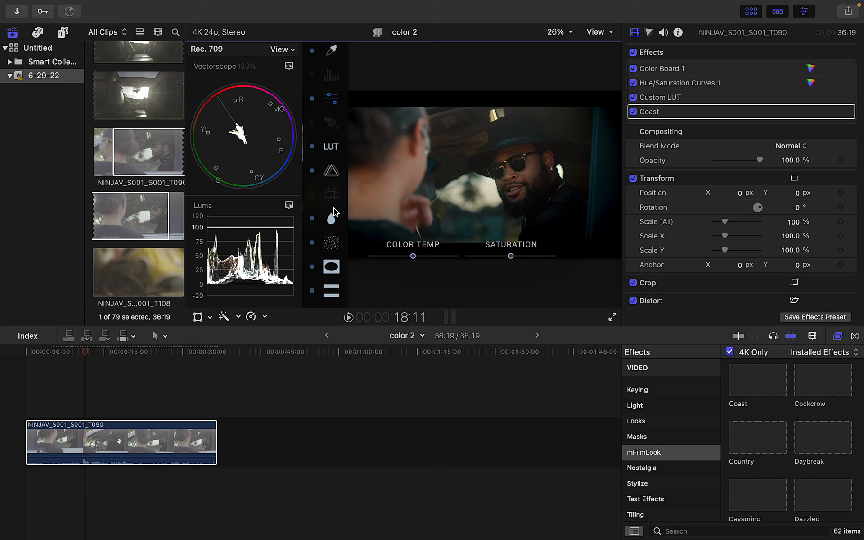
{"action": "left_click", "coordinate": [335, 100]}
{"action": "left_click", "coordinate": [336, 102]}
Warm the colour temperature and raise saturation slightly, then close the adjustments
{"action": "mouse_move", "coordinate": [414, 257]}
{"action": "left_mouse_down"}
{"action": "mouse_move", "coordinate": [438, 260]}
{"action": "mouse_move", "coordinate": [394, 260]}
{"action": "mouse_move", "coordinate": [417, 260]}
{"action": "mouse_move", "coordinate": [398, 260]}
{"action": "mouse_move", "coordinate": [410, 256]}
{"action": "left_mouse_up"}
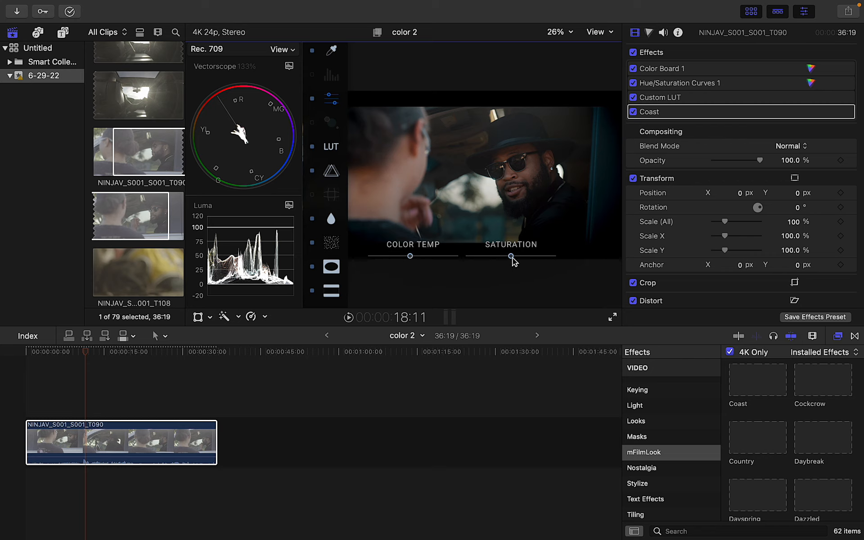
{"action": "left_click_drag", "start_coordinate": [512, 260], "coordinate": [521, 260]}
{"action": "left_click_drag", "start_coordinate": [412, 257], "coordinate": [410, 258]}
{"action": "left_click_drag", "start_coordinate": [524, 260], "coordinate": [522, 260]}
{"action": "left_click_drag", "start_coordinate": [519, 256], "coordinate": [518, 257]}
{"action": "left_click", "coordinate": [313, 98]}
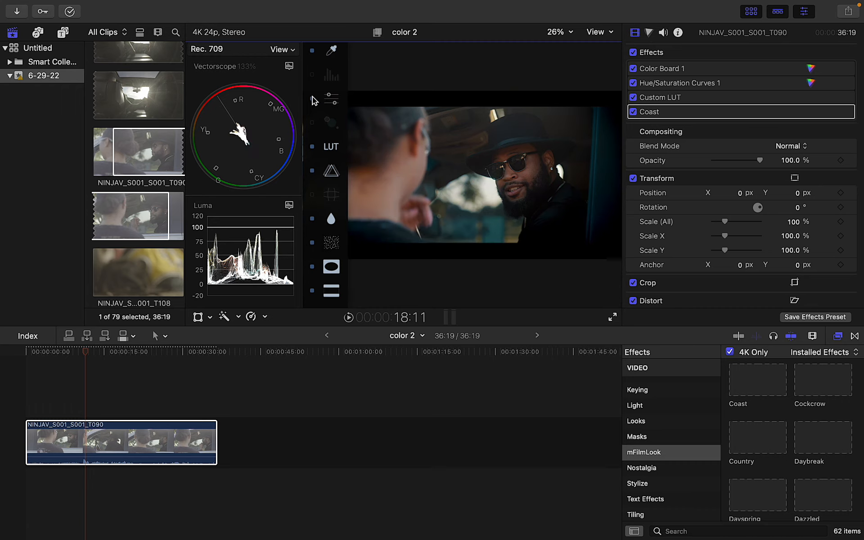
Lower the Levels gamma slightly and open the Coast Flare Presets browser
{"action": "left_click", "coordinate": [329, 78]}
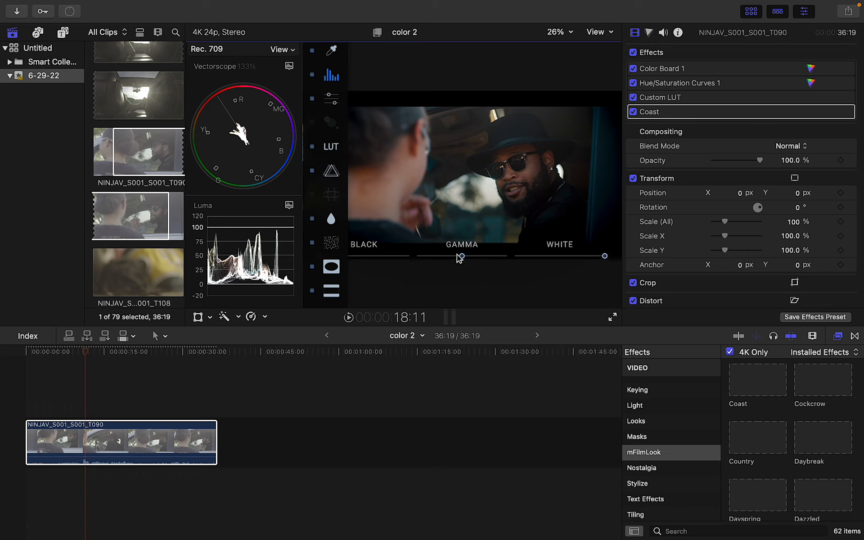
{"action": "left_click_drag", "start_coordinate": [462, 256], "coordinate": [462, 257]}
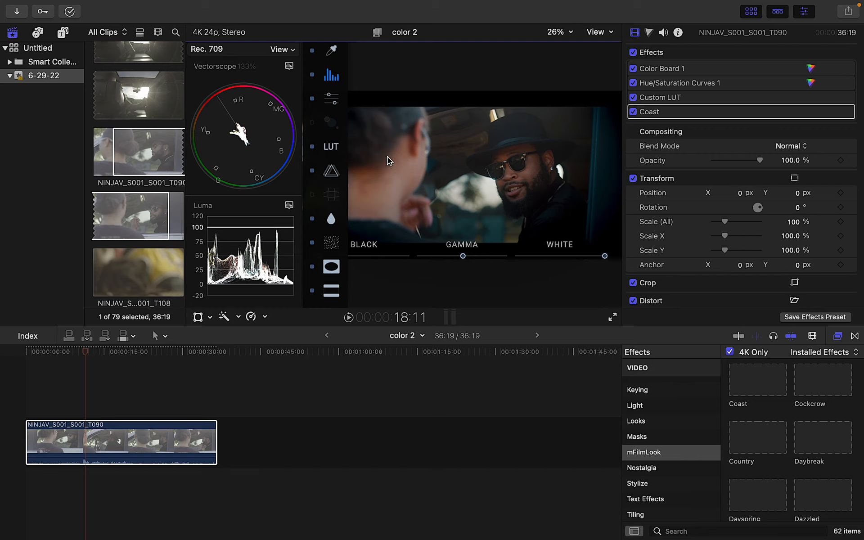
{"action": "left_click", "coordinate": [838, 112]}
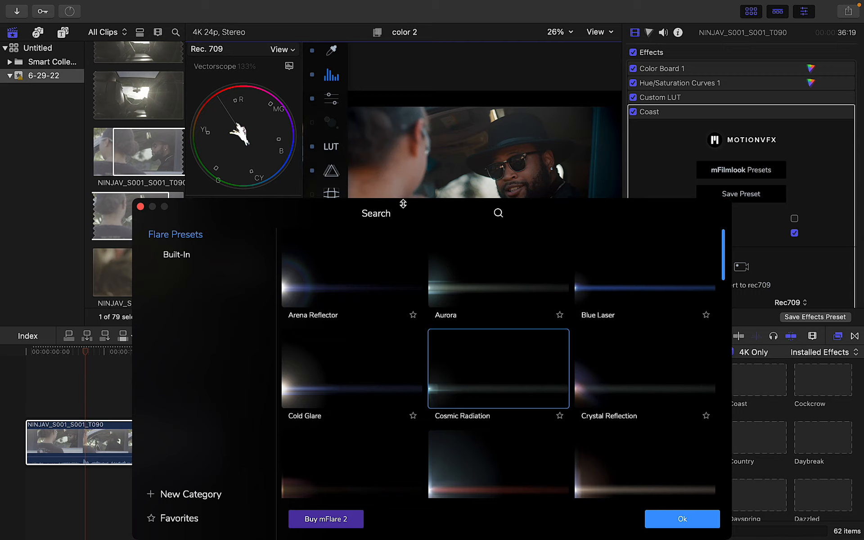
Re-enable the off-screen flare and choose the Sunlight Sparkle preset in the Flare Presets browser
{"action": "left_click", "coordinate": [312, 123]}
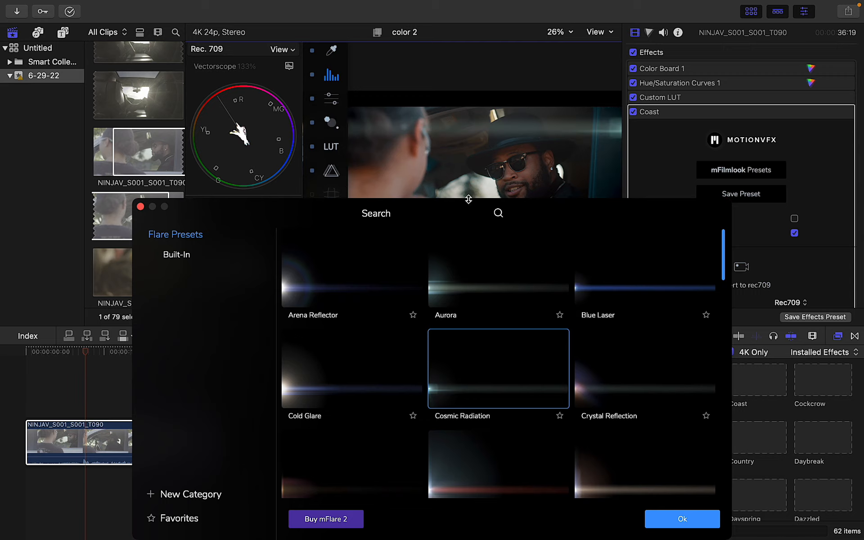
{"action": "left_click_drag", "start_coordinate": [470, 209], "coordinate": [473, 193]}
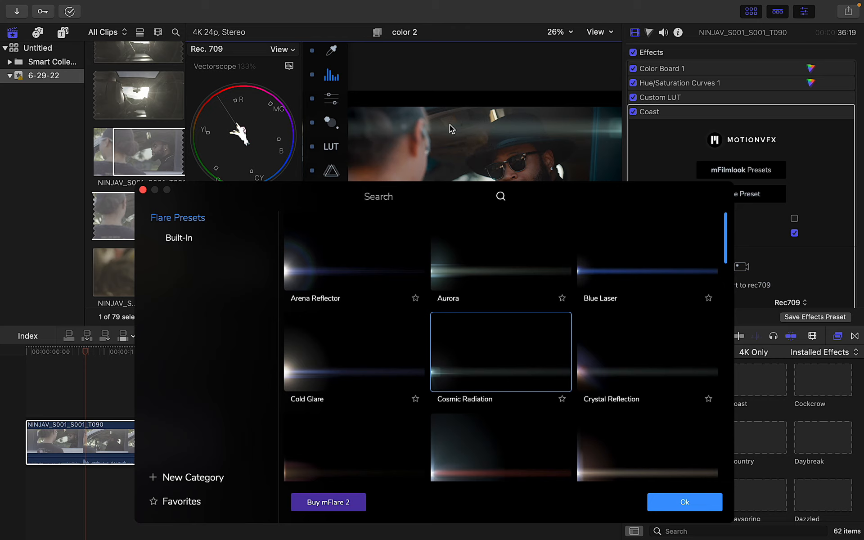
{"action": "left_click", "coordinate": [540, 231]}
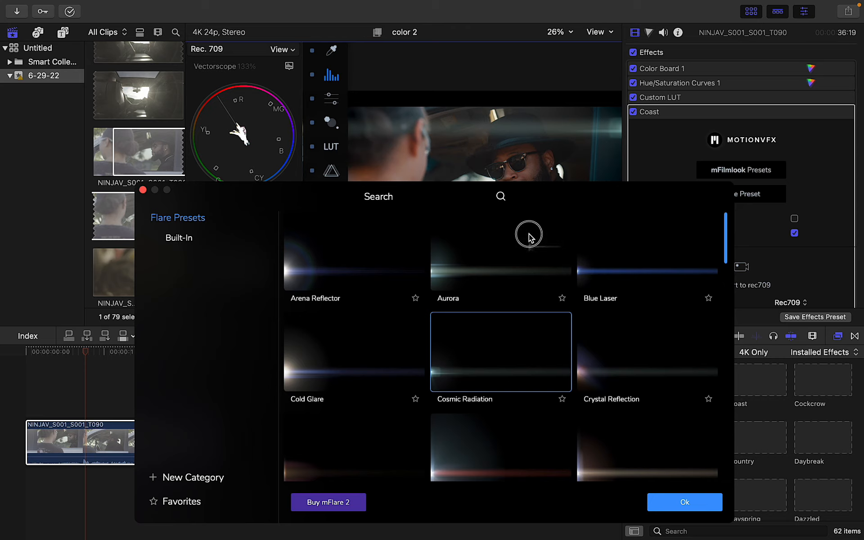
{"action": "left_click_drag", "start_coordinate": [248, 243], "coordinate": [225, 211]}
{"action": "left_click_drag", "start_coordinate": [182, 189], "coordinate": [204, 86]}
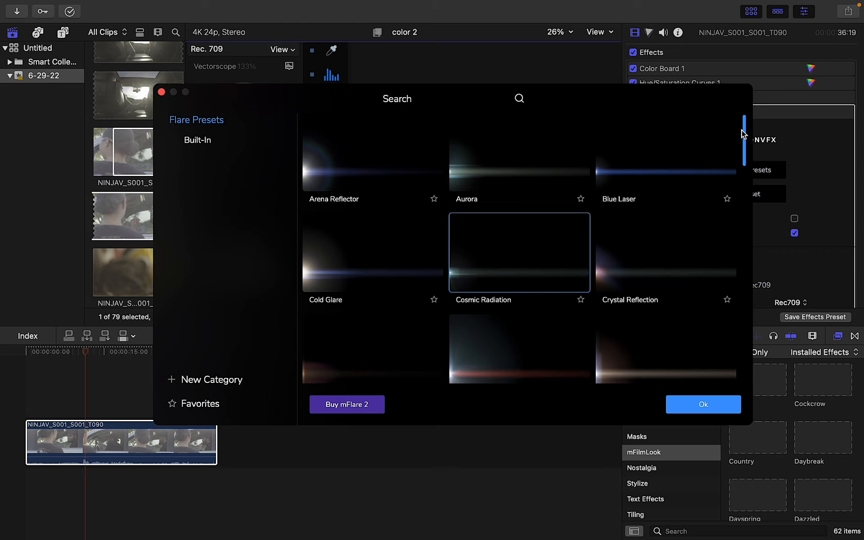
{"action": "left_click_drag", "start_coordinate": [741, 130], "coordinate": [744, 289]}
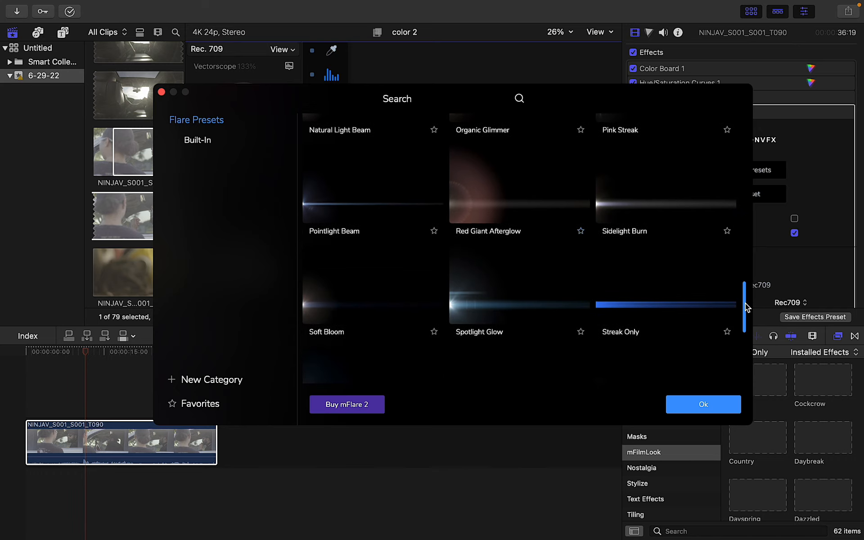
{"action": "left_click_drag", "start_coordinate": [747, 307], "coordinate": [747, 351]}
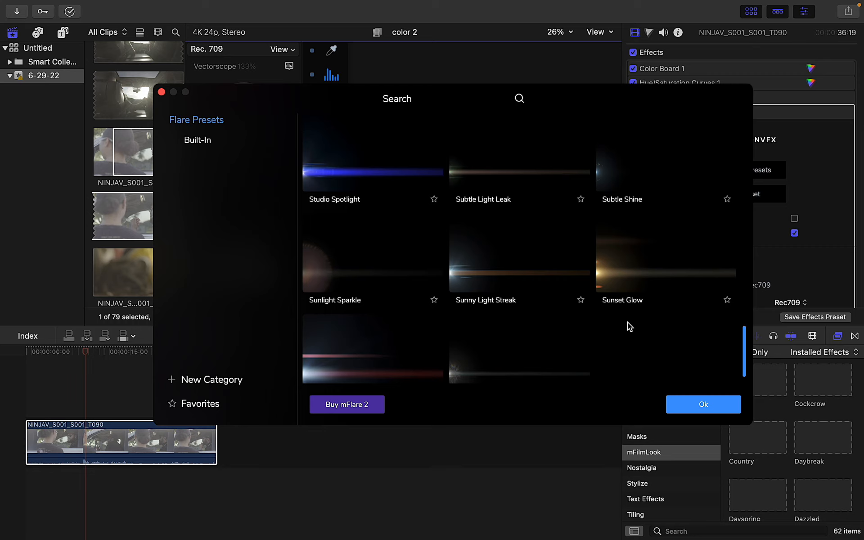
{"action": "left_click_drag", "start_coordinate": [743, 344], "coordinate": [745, 363]}
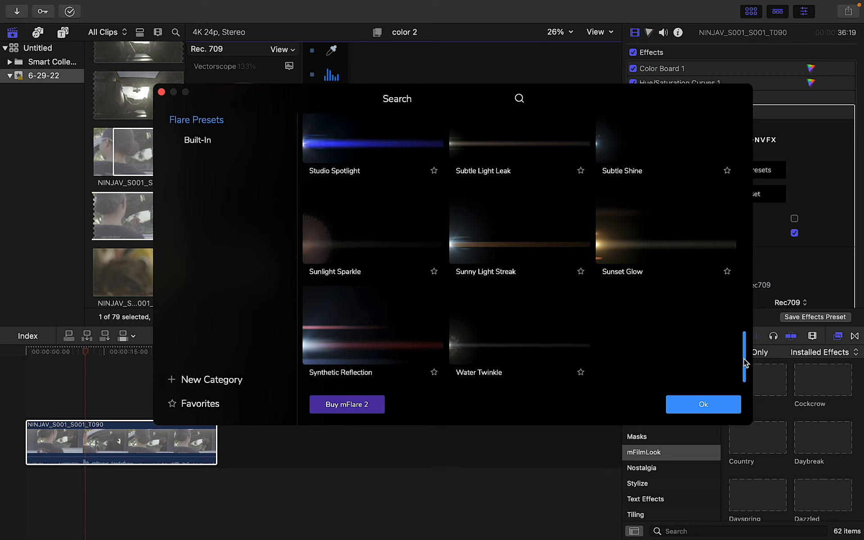
{"action": "left_click", "coordinate": [321, 229]}
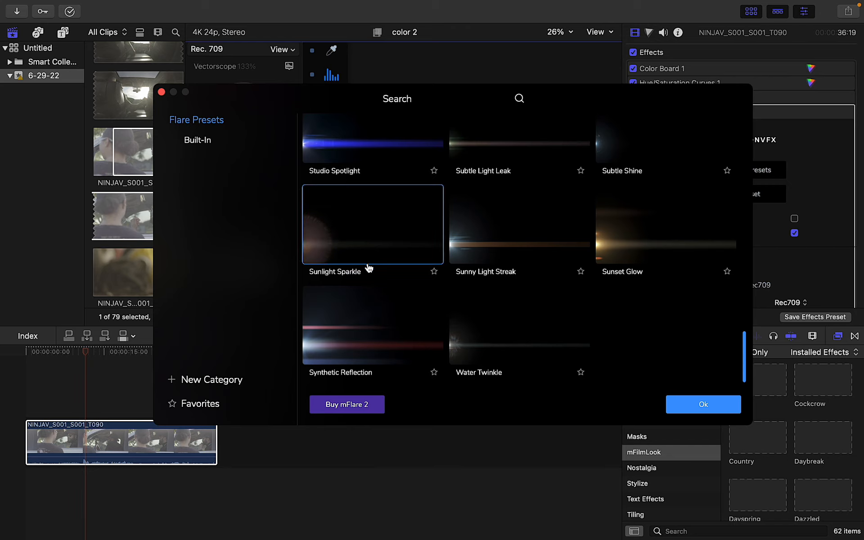
{"action": "left_click", "coordinate": [720, 410]}
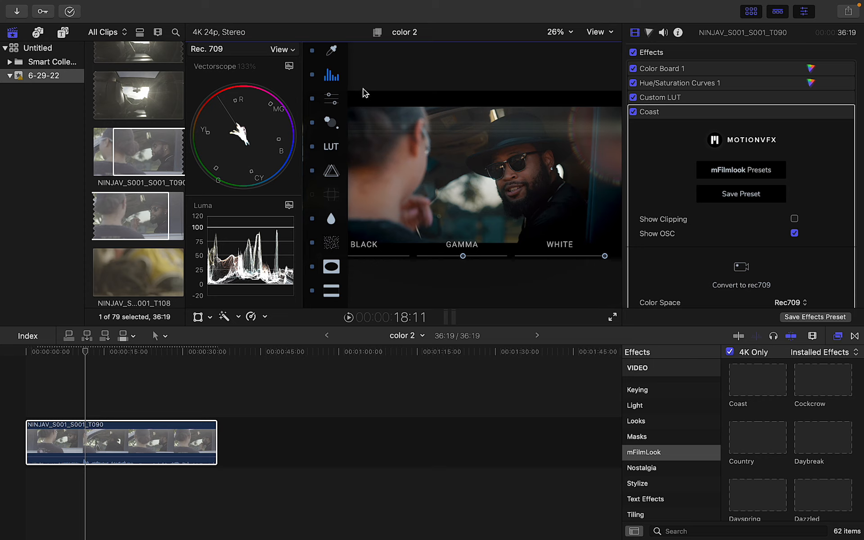
Tilt the flare to -29 degrees and switch its Flare Position to Manual
{"action": "left_click", "coordinate": [330, 124]}
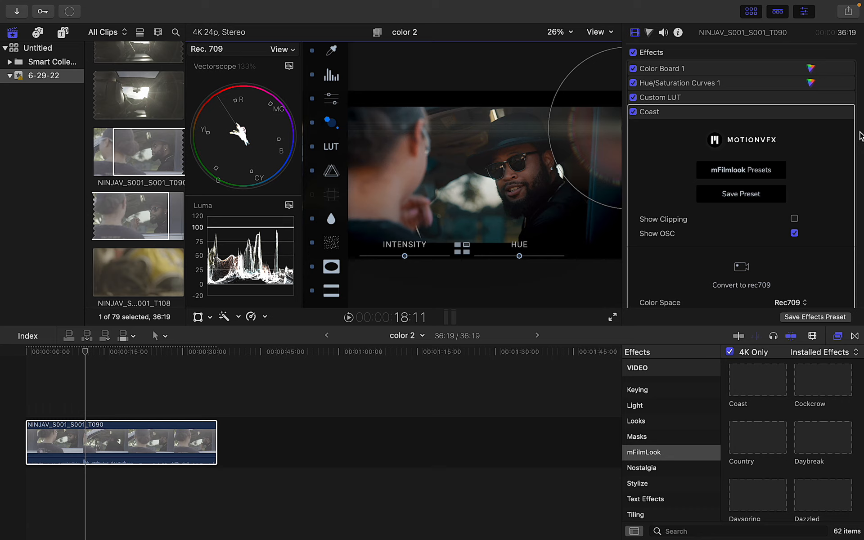
{"action": "left_click_drag", "start_coordinate": [860, 61], "coordinate": [860, 143]}
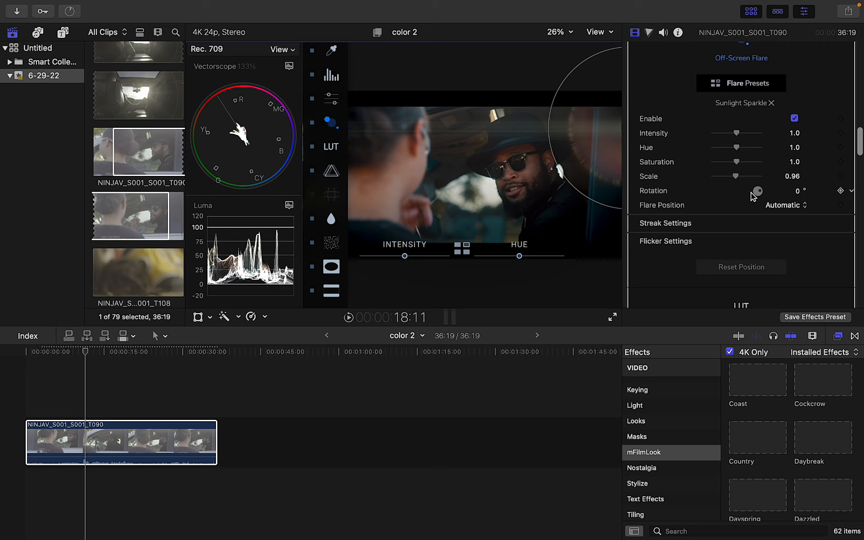
{"action": "left_click_drag", "start_coordinate": [766, 195], "coordinate": [760, 192]}
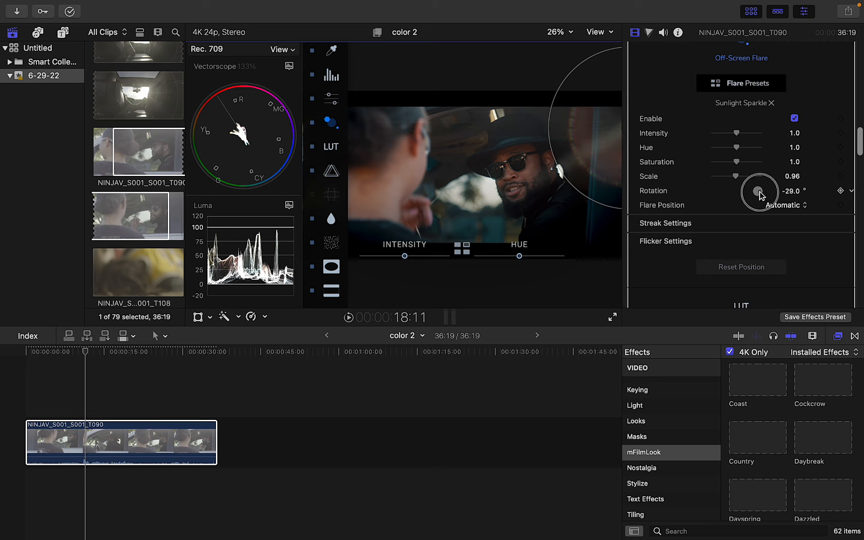
{"action": "left_click", "coordinate": [781, 205]}
{"action": "left_click", "coordinate": [779, 220]}
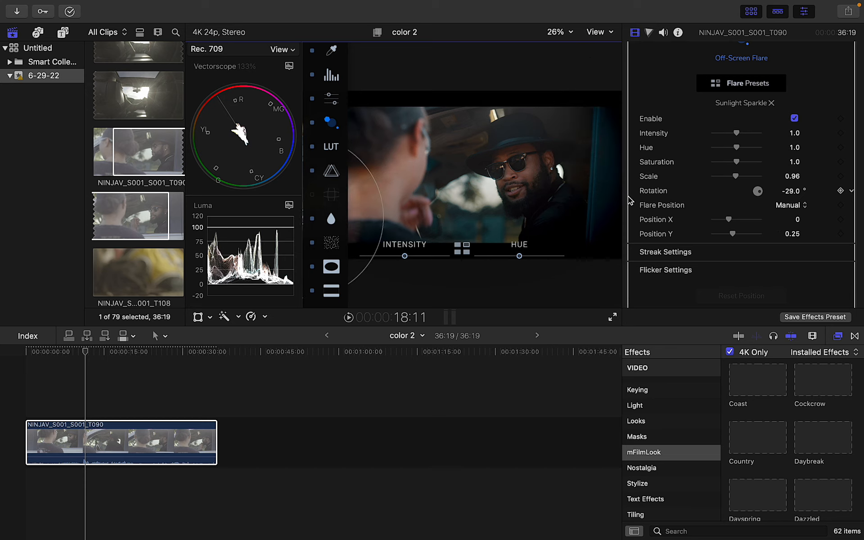
{"action": "left_click_drag", "start_coordinate": [728, 219], "coordinate": [741, 221]}
{"action": "mouse_move", "coordinate": [741, 222]}
{"action": "left_mouse_down"}
{"action": "mouse_move", "coordinate": [723, 217]}
{"action": "mouse_move", "coordinate": [740, 224]}
{"action": "left_mouse_up"}
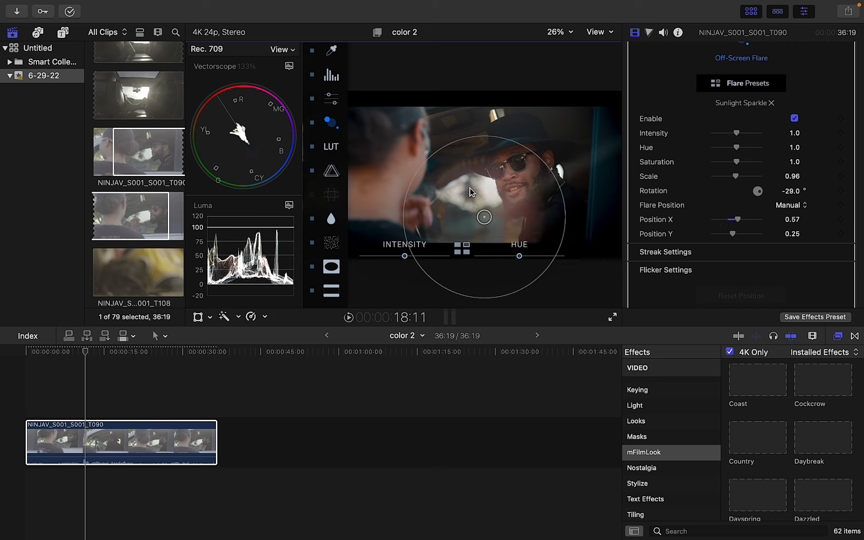
Move the flare high in frame, set rotation to 0 and scale it up to about 1.69
{"action": "left_click_drag", "start_coordinate": [484, 217], "coordinate": [508, 125]}
{"action": "left_click", "coordinate": [793, 193]}
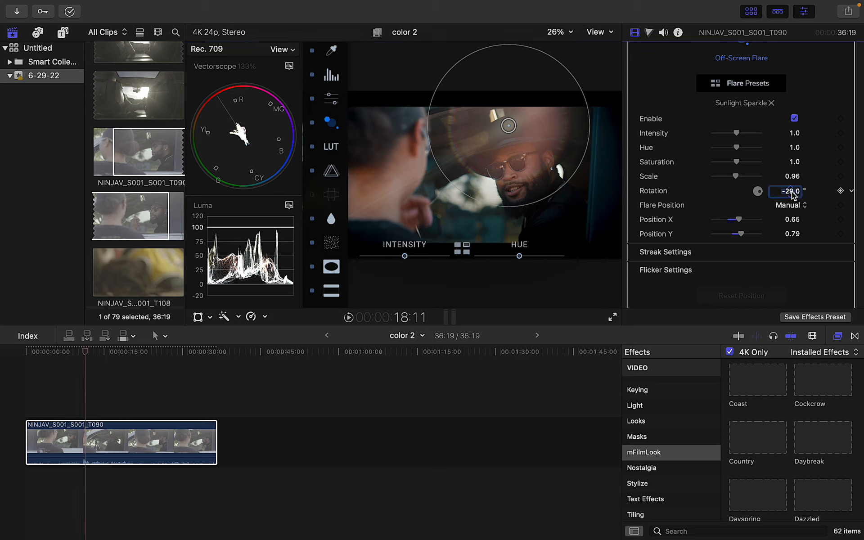
{"action": "type", "text": "0"}
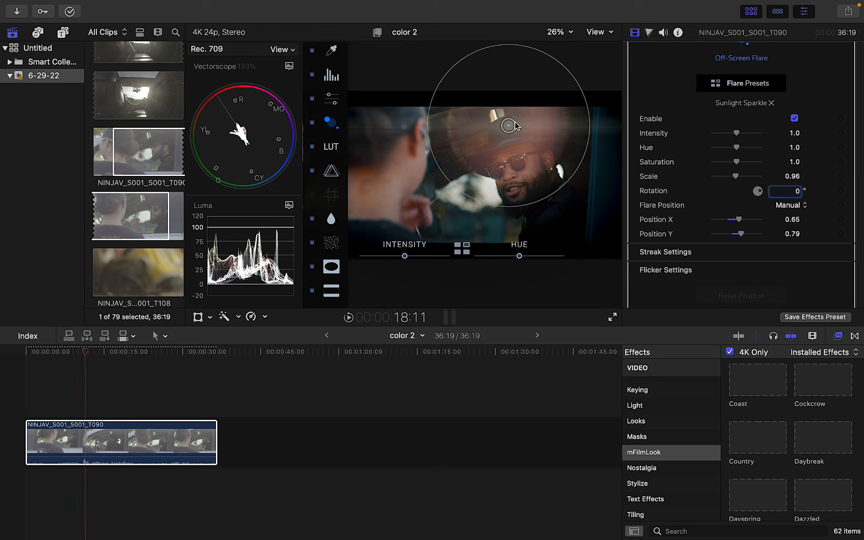
{"action": "left_click_drag", "start_coordinate": [508, 125], "coordinate": [524, 83]}
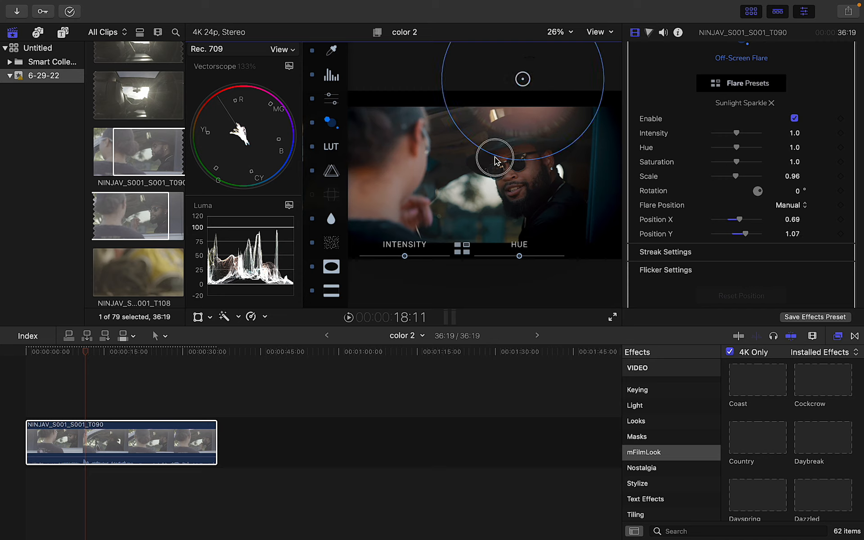
{"action": "left_click_drag", "start_coordinate": [498, 158], "coordinate": [448, 201]}
Place the flare at X 0.7, Y 1.29, enlarge it, drop intensity to 0.27 and adjust hue
{"action": "left_click_drag", "start_coordinate": [522, 79], "coordinate": [521, 39]}
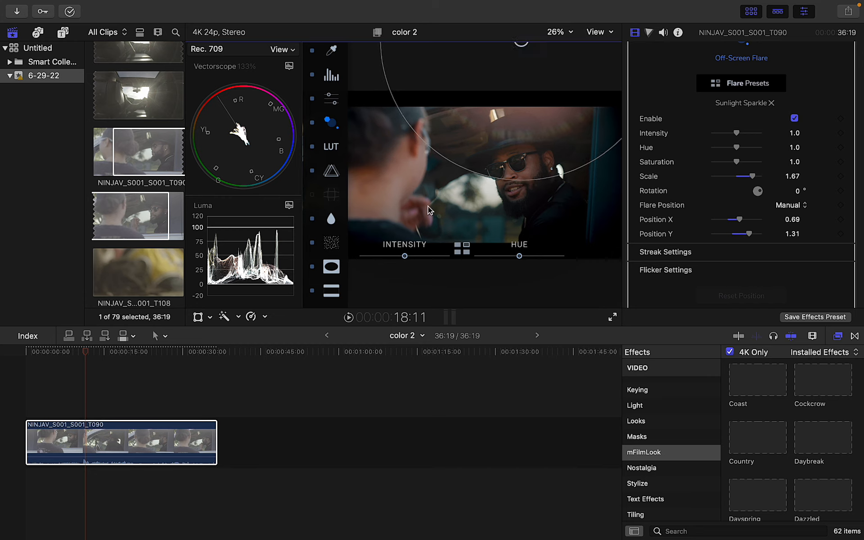
{"action": "left_click_drag", "start_coordinate": [406, 256], "coordinate": [374, 255]}
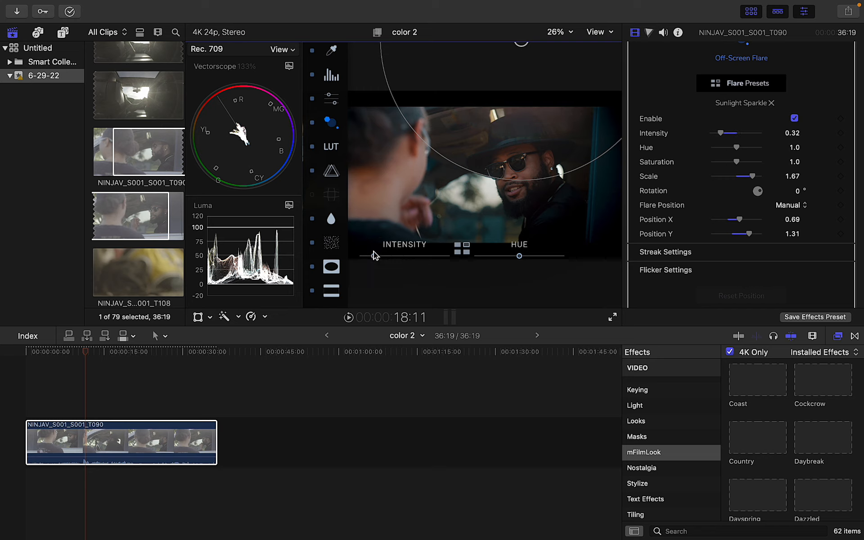
{"action": "mouse_move", "coordinate": [520, 43]}
{"action": "left_mouse_down"}
{"action": "mouse_move", "coordinate": [517, 28]}
{"action": "mouse_move", "coordinate": [513, 44]}
{"action": "left_mouse_up"}
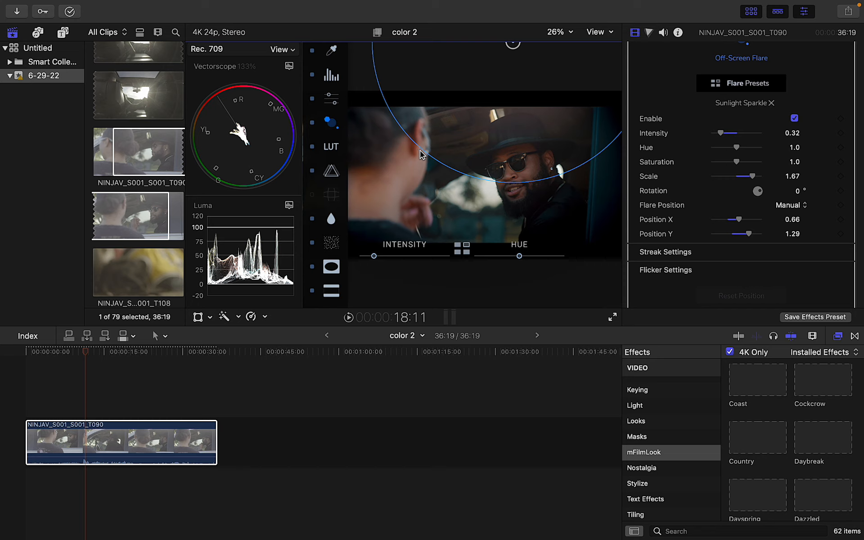
{"action": "left_click_drag", "start_coordinate": [421, 155], "coordinate": [378, 173]}
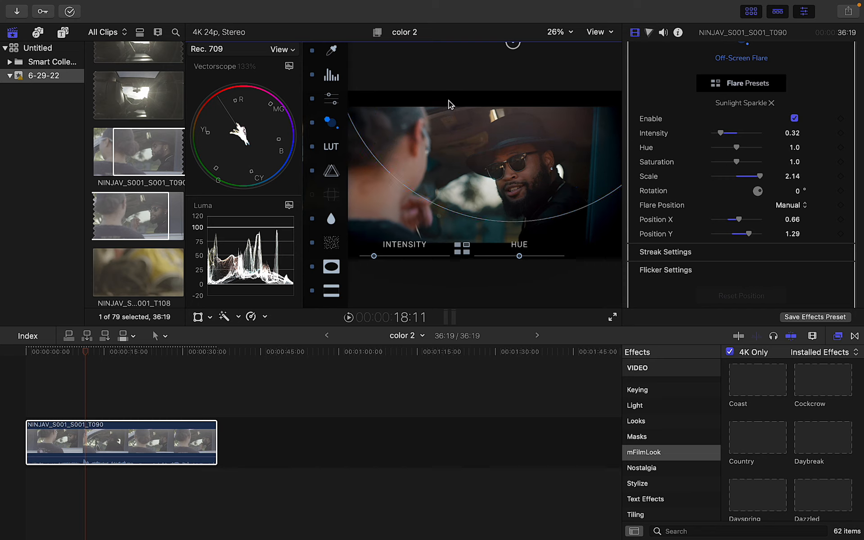
{"action": "mouse_move", "coordinate": [513, 44]}
{"action": "left_mouse_down"}
{"action": "mouse_move", "coordinate": [535, 26]}
{"action": "mouse_move", "coordinate": [523, 28]}
{"action": "mouse_move", "coordinate": [526, 42]}
{"action": "left_mouse_up"}
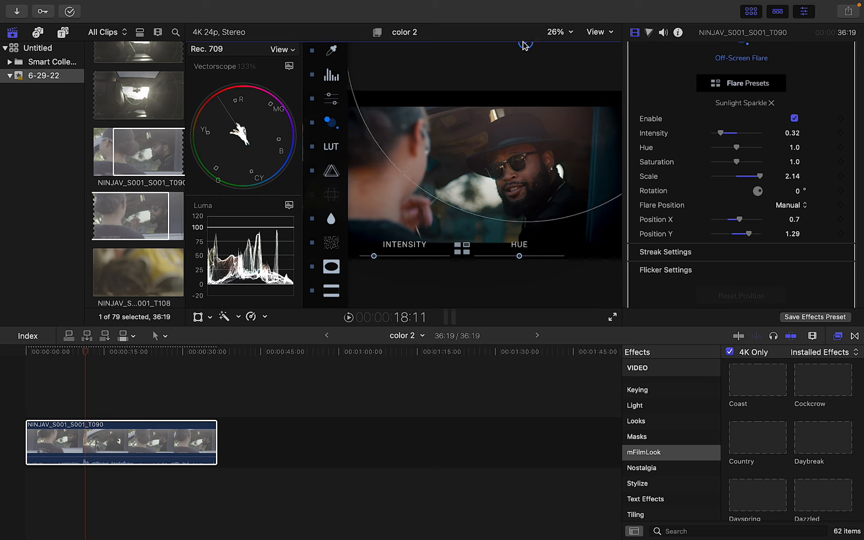
{"action": "left_click_drag", "start_coordinate": [374, 255], "coordinate": [374, 258]}
{"action": "mouse_move", "coordinate": [520, 256]}
{"action": "left_mouse_down"}
{"action": "mouse_move", "coordinate": [481, 258]}
{"action": "mouse_move", "coordinate": [524, 261]}
{"action": "left_mouse_up"}
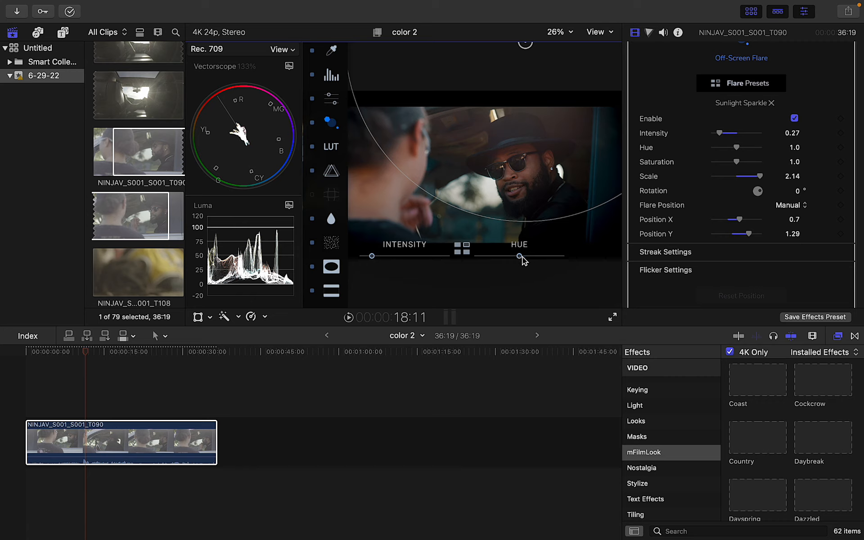
Fine-tune the flare hue around 1.07 and bring its intensity back down
{"action": "left_click_drag", "start_coordinate": [523, 260], "coordinate": [524, 260]}
{"action": "left_click_drag", "start_coordinate": [373, 258], "coordinate": [398, 257]}
{"action": "mouse_move", "coordinate": [523, 256]}
{"action": "left_mouse_down"}
{"action": "mouse_move", "coordinate": [553, 256]}
{"action": "mouse_move", "coordinate": [490, 248]}
{"action": "mouse_move", "coordinate": [520, 253]}
{"action": "left_mouse_up"}
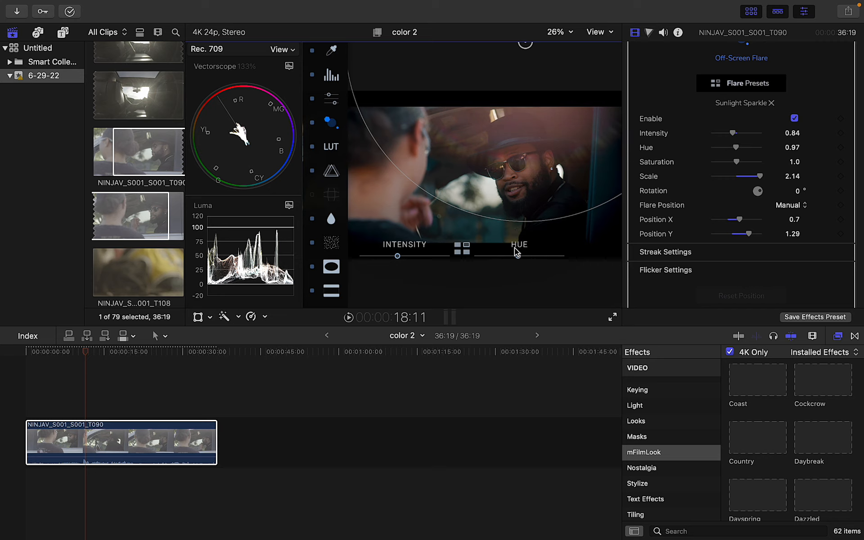
{"action": "left_click_drag", "start_coordinate": [518, 255], "coordinate": [520, 258]}
{"action": "left_click_drag", "start_coordinate": [398, 256], "coordinate": [371, 258]}
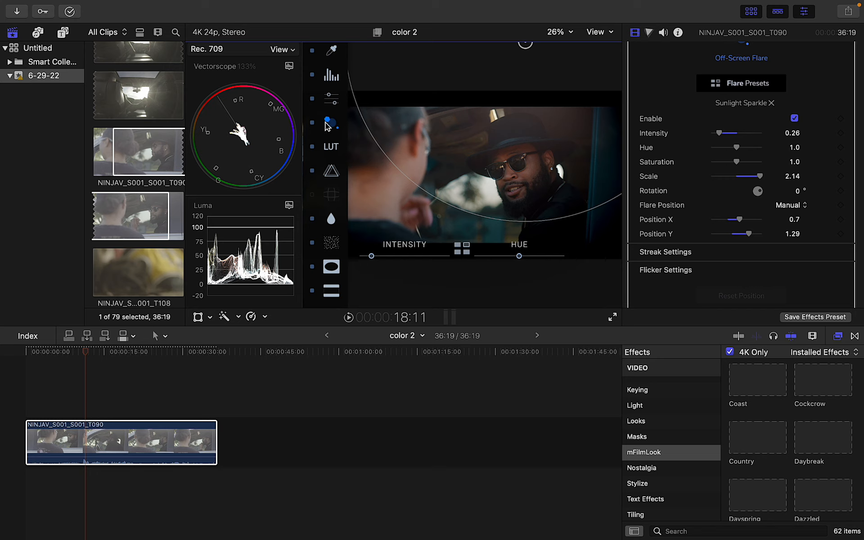
Toggle the flare off and on to compare, leaving it enabled
{"action": "left_click", "coordinate": [312, 122]}
{"action": "left_click", "coordinate": [313, 123]}
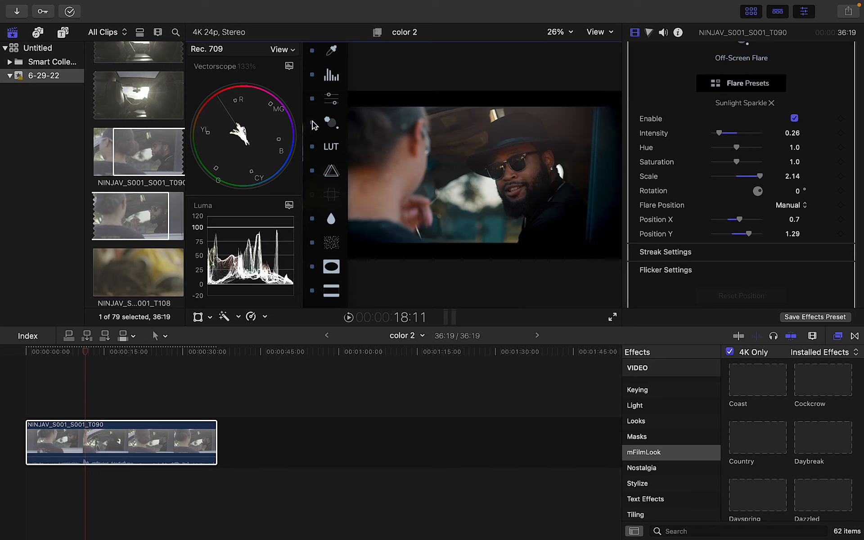
{"action": "left_click", "coordinate": [313, 122]}
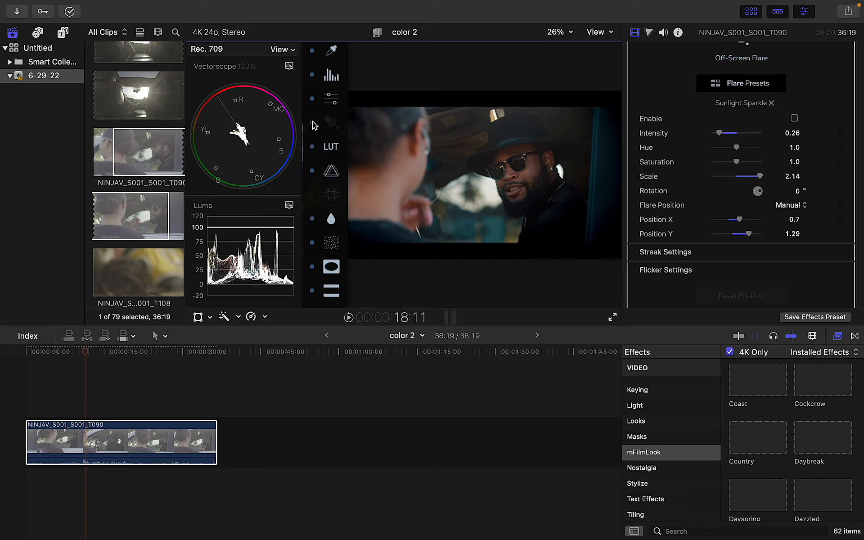
{"action": "left_click", "coordinate": [312, 123]}
{"action": "left_click", "coordinate": [313, 123]}
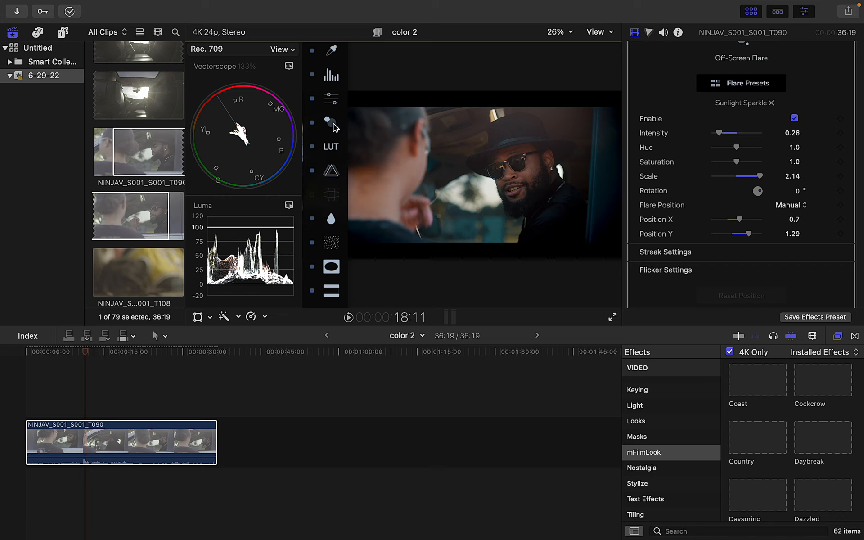
{"action": "left_click", "coordinate": [333, 125]}
Try moving the flare higher and scaling it to 2.25, then undo those changes
{"action": "mouse_move", "coordinate": [528, 48]}
{"action": "left_mouse_down"}
{"action": "mouse_move", "coordinate": [552, 28]}
{"action": "mouse_move", "coordinate": [531, 36]}
{"action": "left_mouse_up"}
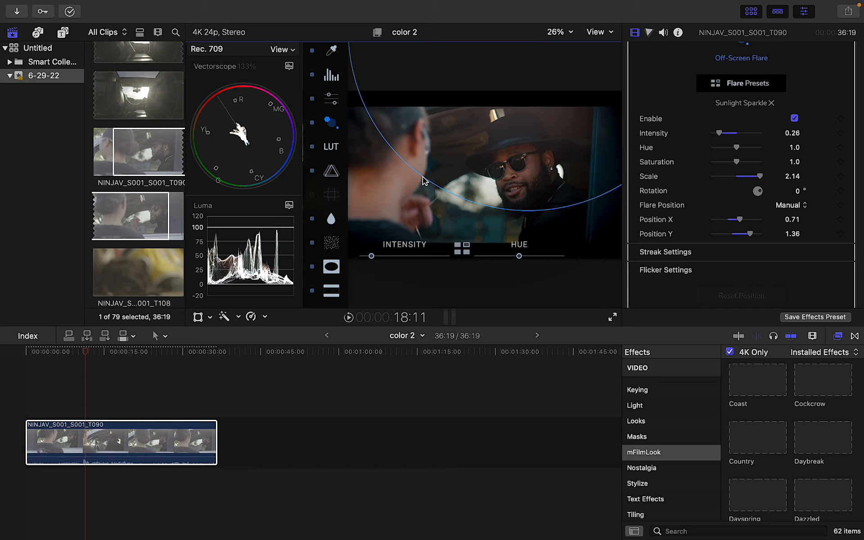
{"action": "left_click_drag", "start_coordinate": [423, 180], "coordinate": [421, 189]}
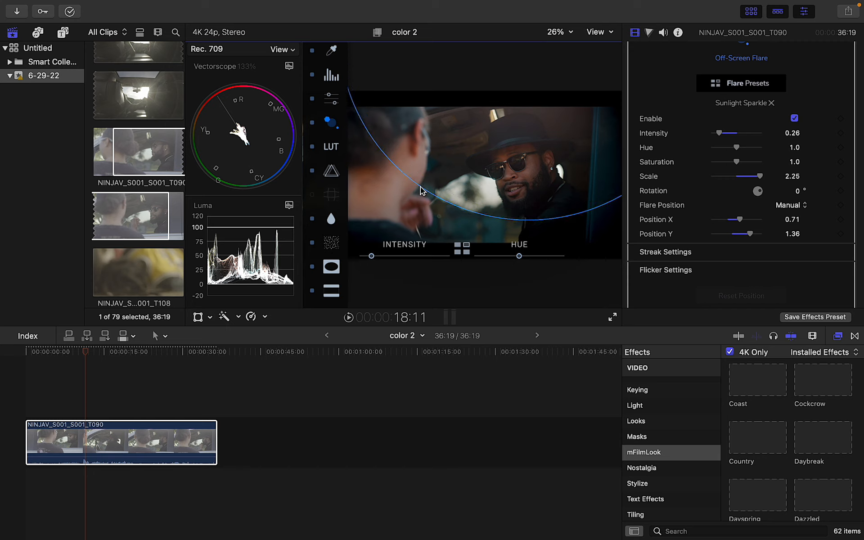
{"action": "left_click", "coordinate": [312, 122]}
{"action": "left_click", "coordinate": [312, 123]}
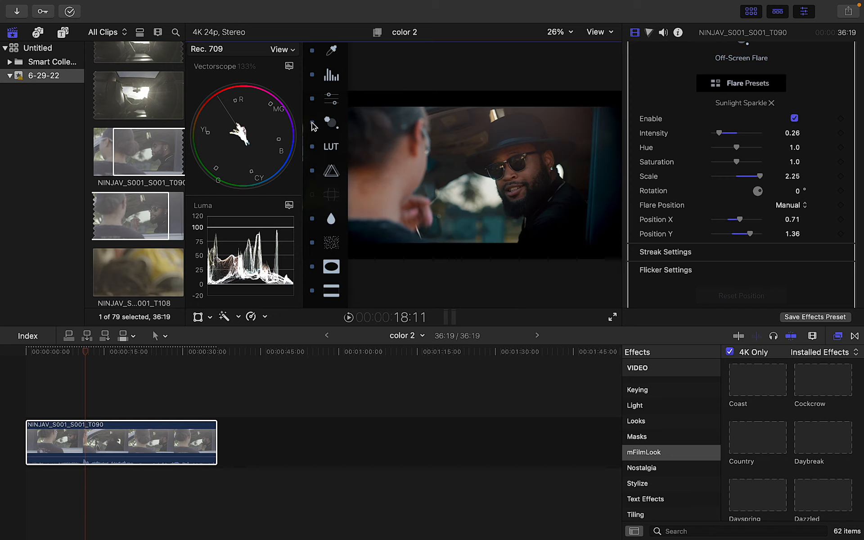
{"action": "key", "text": "super+z"}
{"action": "key", "text": "super+z"}
{"action": "key", "text": "super+z"}
{"action": "key", "text": "super+z"}
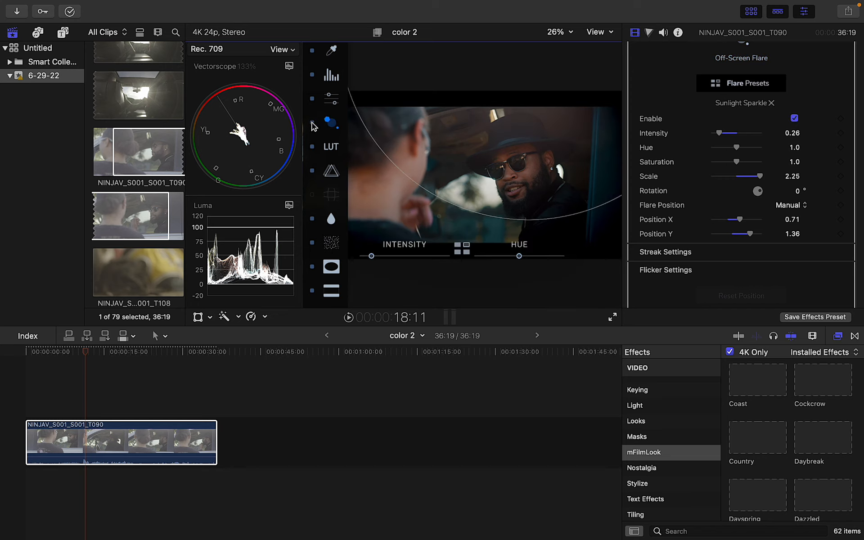
{"action": "left_click", "coordinate": [312, 122]}
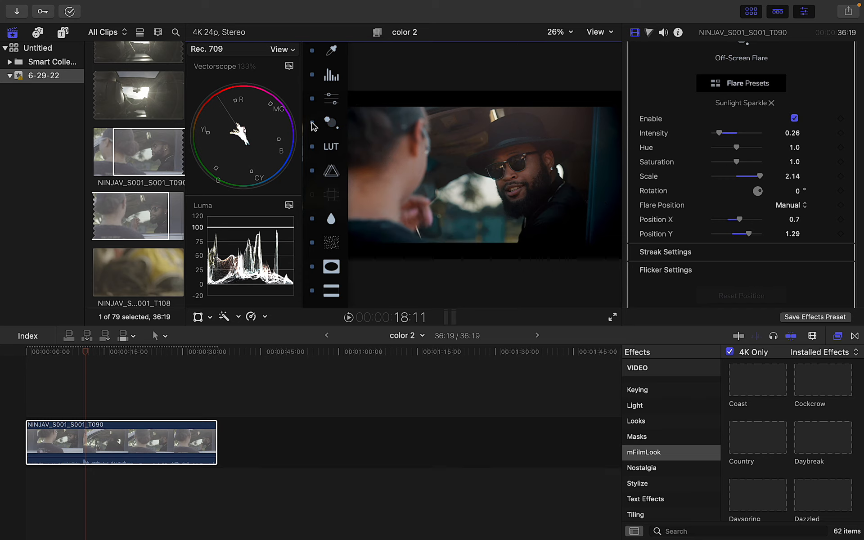
{"action": "left_click", "coordinate": [312, 122]}
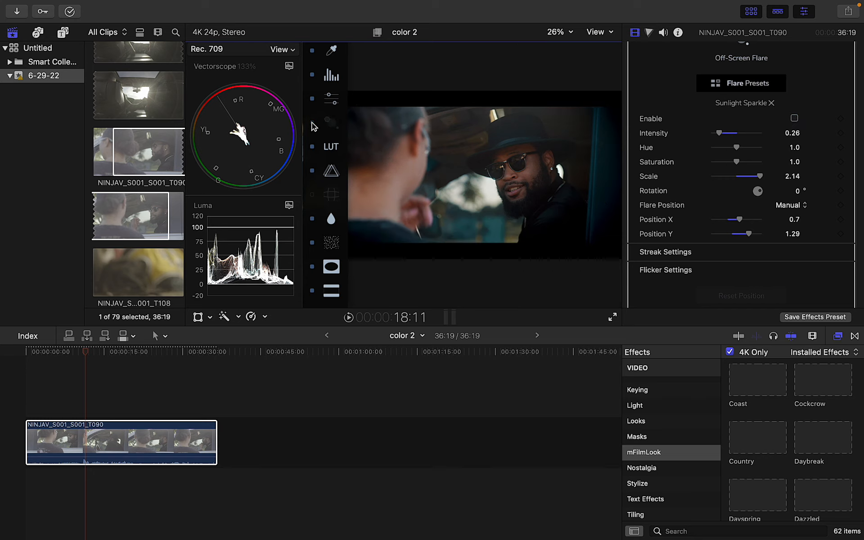
{"action": "left_click", "coordinate": [313, 123]}
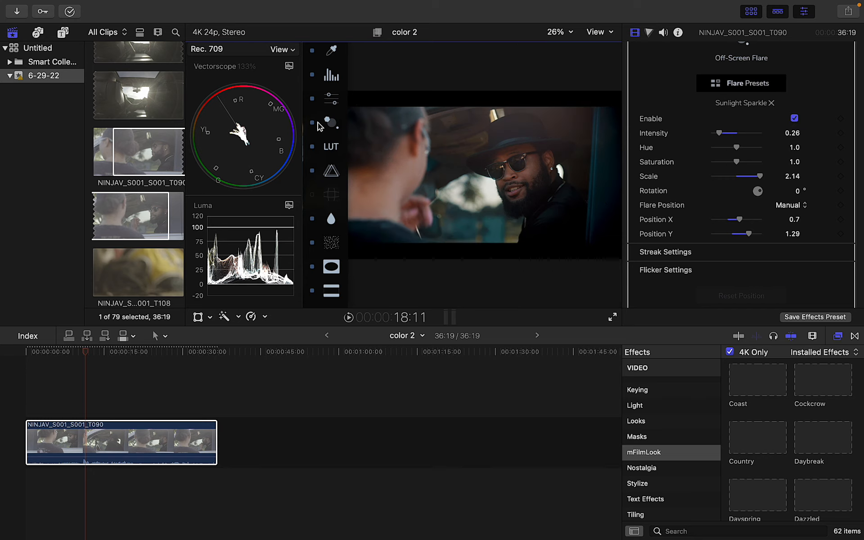
Enlarge the flare to scale 2.23 and lower its intensity to 0.19
{"action": "left_click", "coordinate": [325, 123]}
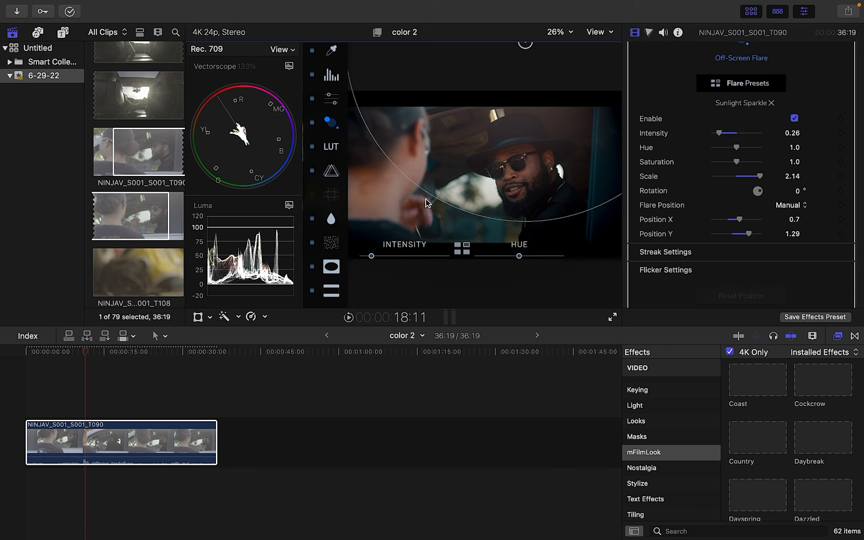
{"action": "left_click_drag", "start_coordinate": [436, 198], "coordinate": [434, 204]}
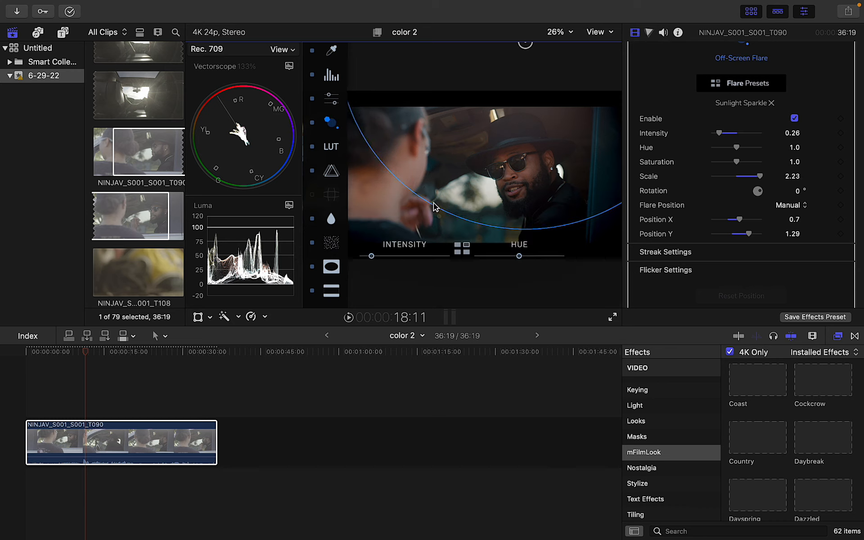
{"action": "left_click_drag", "start_coordinate": [373, 260], "coordinate": [368, 260]}
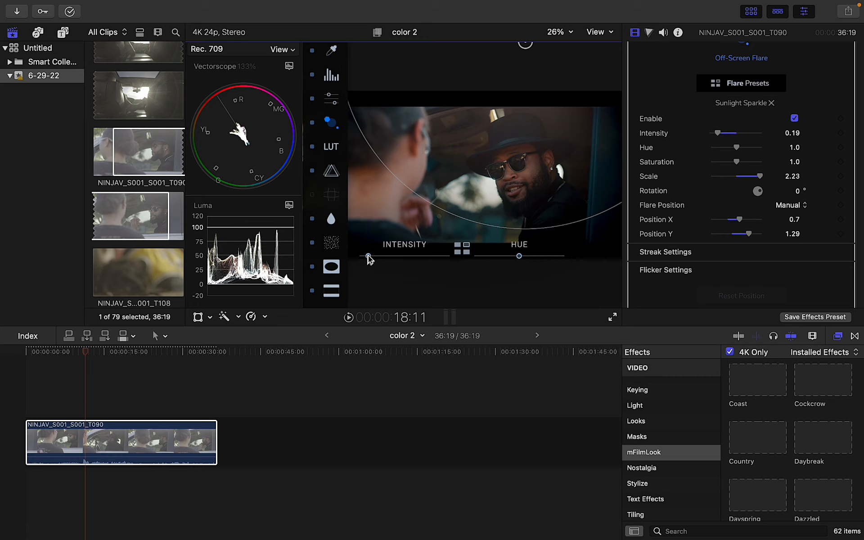
{"action": "left_click", "coordinate": [309, 123]}
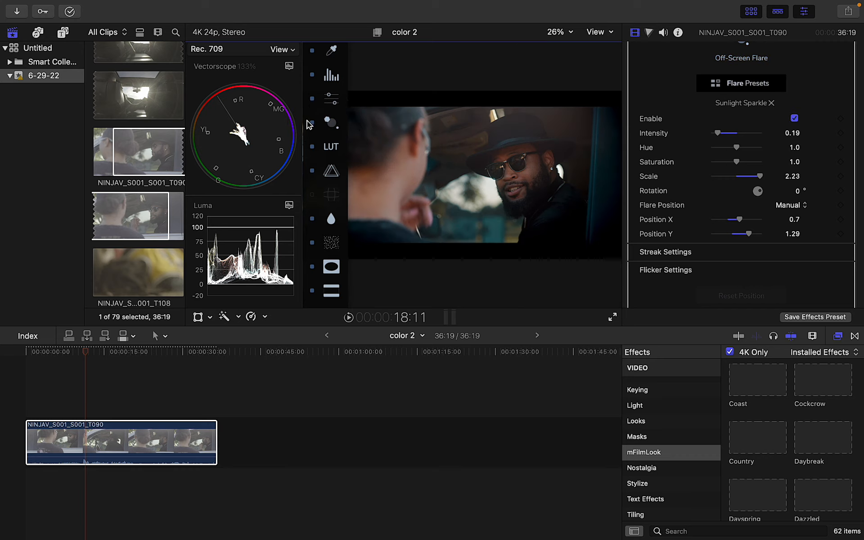
{"action": "left_click", "coordinate": [310, 123]}
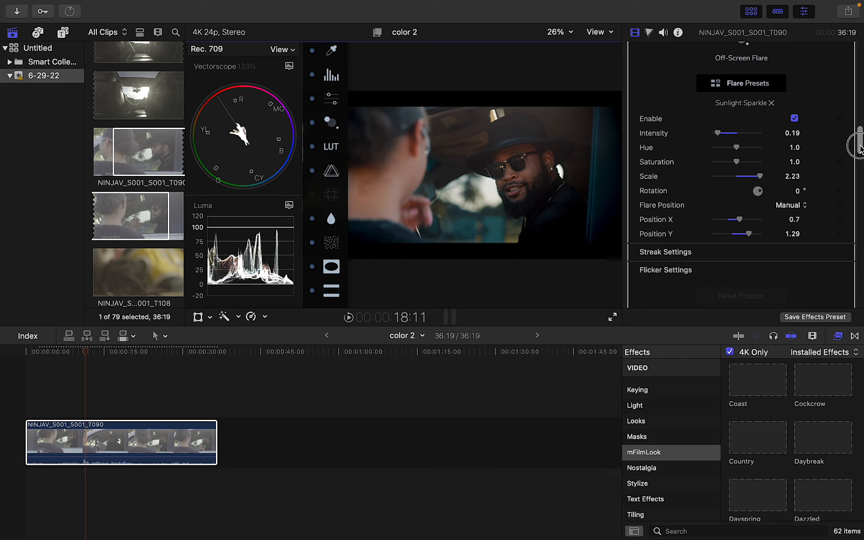
Collapse the Coast settings, then turn all effects off and back on to compare with ungraded footage
{"action": "scroll", "coordinate": [846, 149], "scroll_direction": "up", "scroll_amount": 10}
{"action": "left_click", "coordinate": [839, 96]}
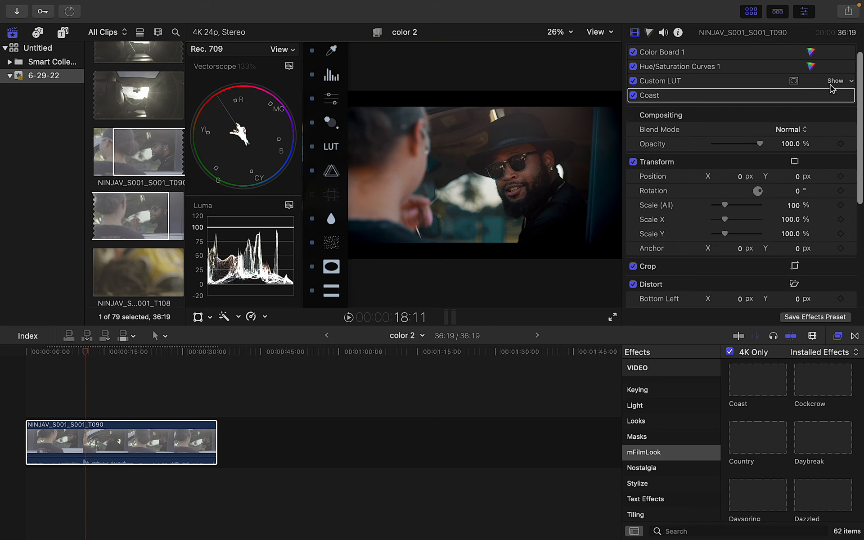
{"action": "left_click", "coordinate": [819, 82]}
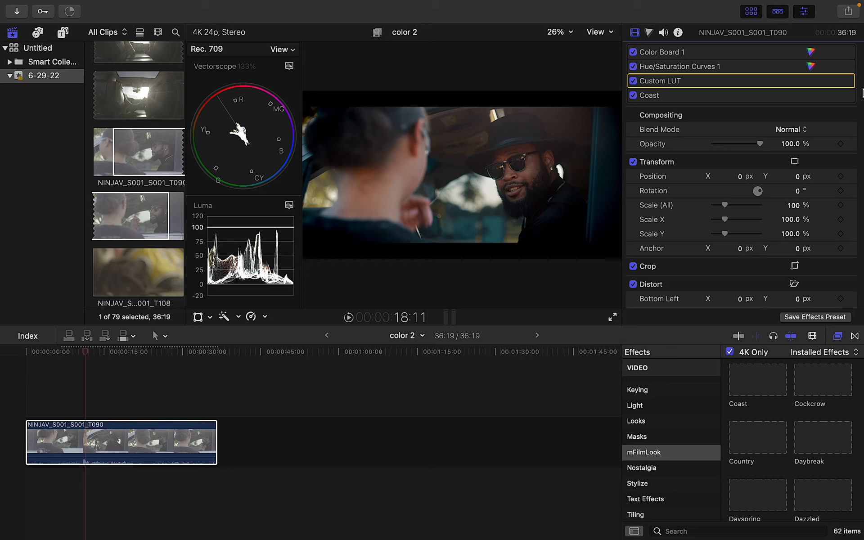
{"action": "scroll", "coordinate": [861, 90], "scroll_direction": "up", "scroll_amount": 2}
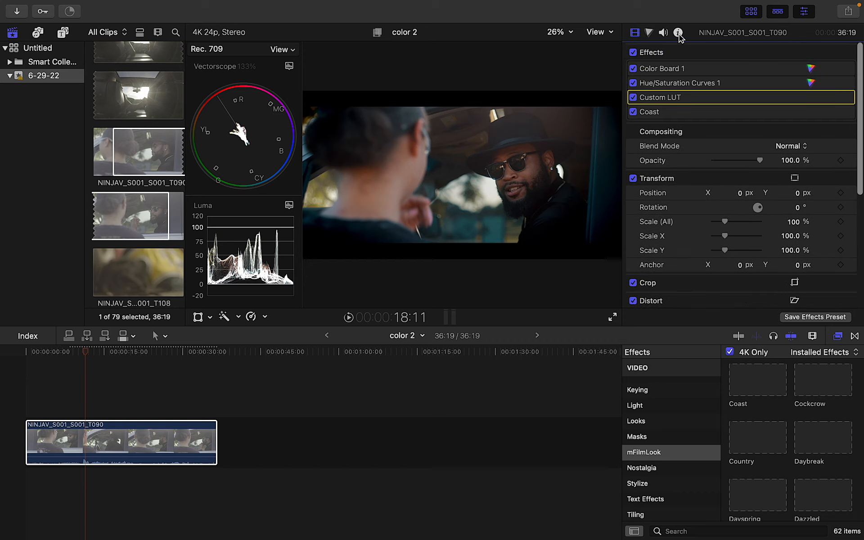
{"action": "left_click", "coordinate": [633, 52]}
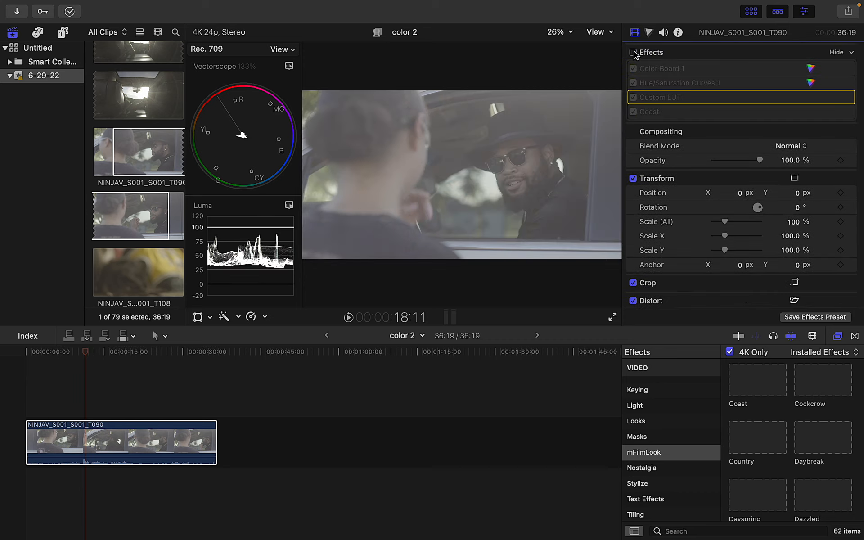
{"action": "left_click", "coordinate": [633, 53]}
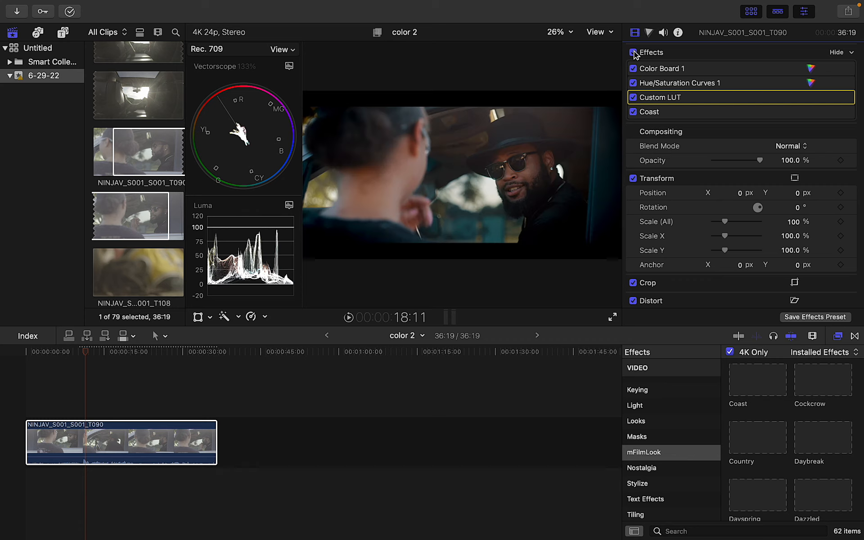
Review the Hue/Saturation Curves 1 graphs, then add a new Hue/Saturation Curves correction
{"action": "left_click", "coordinate": [664, 85]}
{"action": "double_click", "coordinate": [663, 82]}
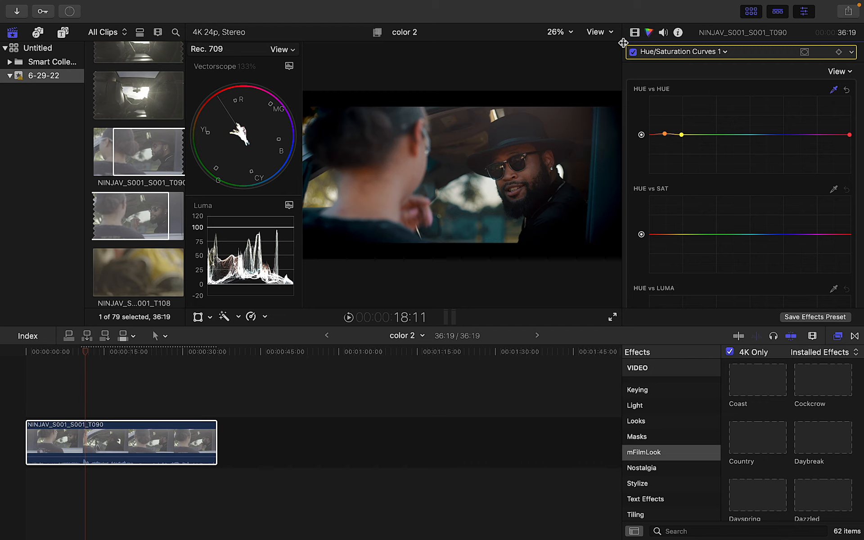
{"action": "left_click", "coordinate": [635, 33]}
{"action": "left_click", "coordinate": [648, 112]}
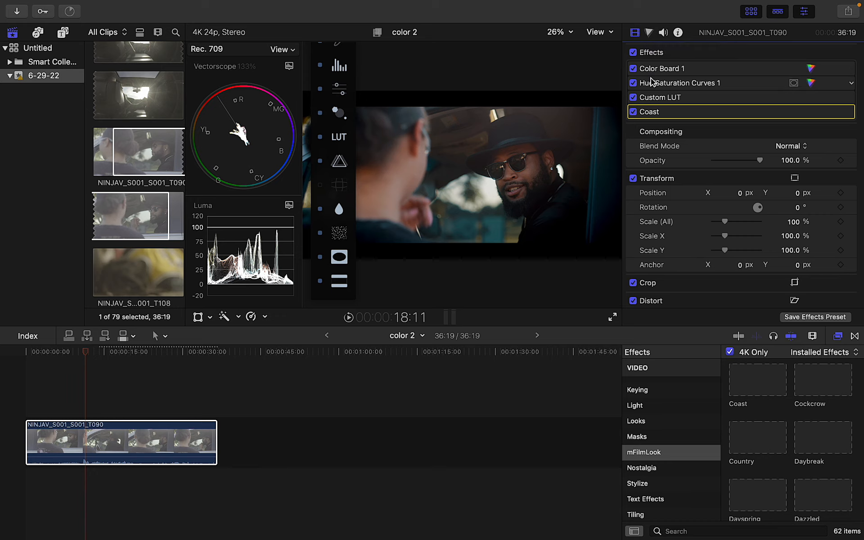
{"action": "left_click", "coordinate": [648, 35]}
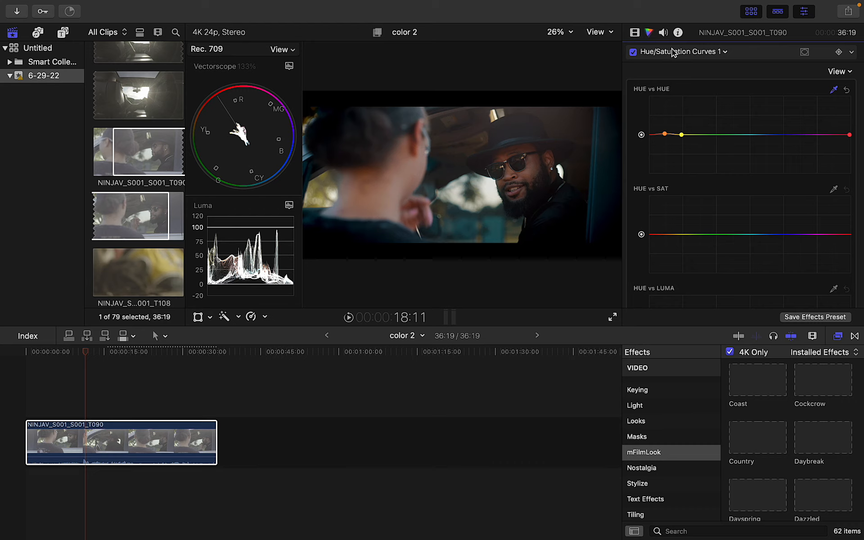
{"action": "left_click", "coordinate": [724, 52]}
{"action": "left_click", "coordinate": [704, 161]}
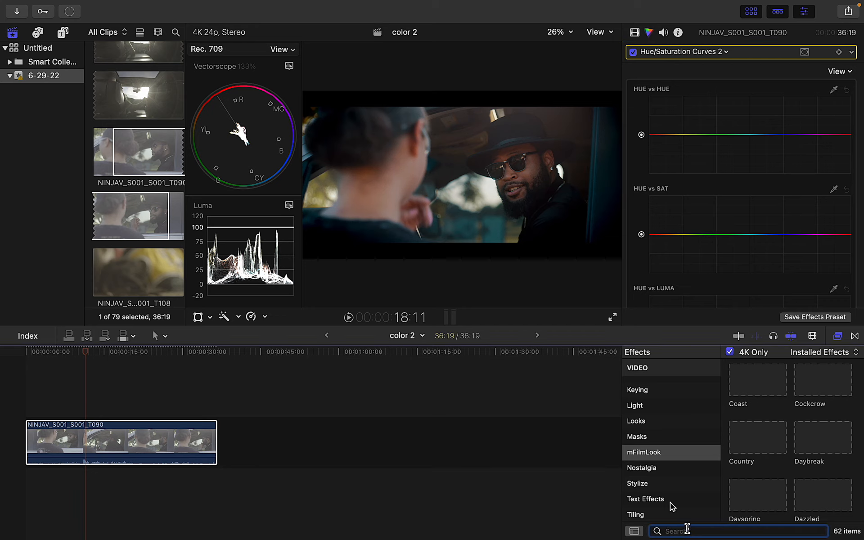
Find Draw Mask through an 'm' effects search and apply it to the clip
{"action": "left_click", "coordinate": [651, 390]}
{"action": "key", "text": "Up"}
{"action": "key", "text": "Up"}
{"action": "key", "text": "Up"}
{"action": "key", "text": "Up"}
{"action": "key", "text": "Up"}
{"action": "key", "text": "Up"}
{"action": "key", "text": "Up"}
{"action": "key", "text": "Up"}
{"action": "key", "text": "Up"}
{"action": "key", "text": "Up"}
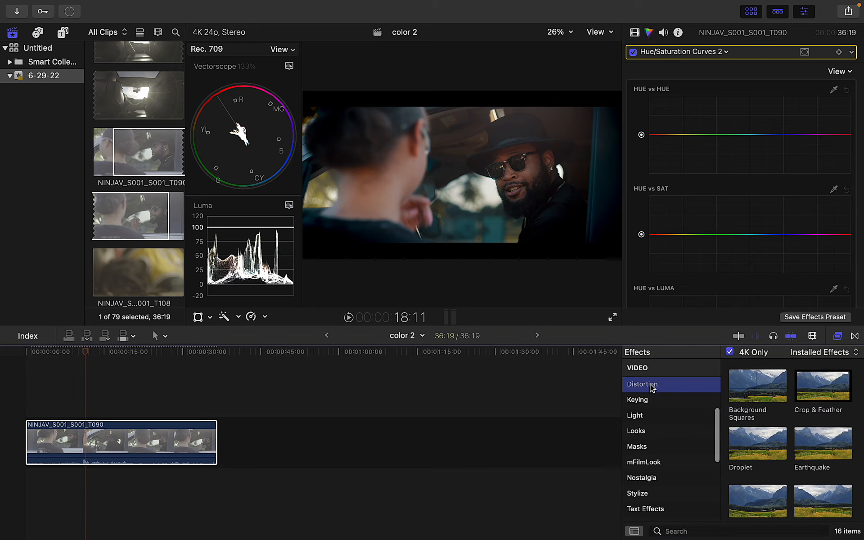
{"action": "left_click", "coordinate": [697, 531]}
{"action": "type", "text": "mask"}
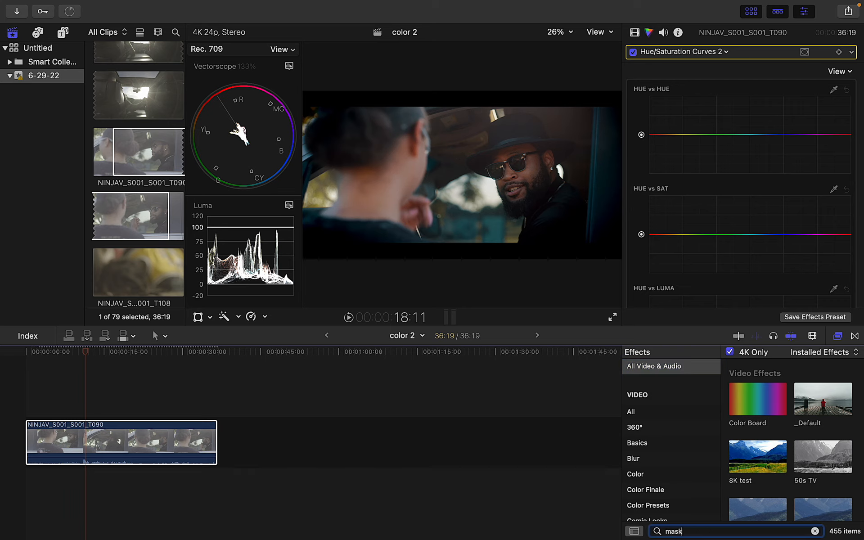
{"action": "mouse_move", "coordinate": [738, 391]}
{"action": "left_mouse_down"}
{"action": "mouse_move", "coordinate": [685, 387]}
{"action": "mouse_move", "coordinate": [411, 432]}
{"action": "mouse_move", "coordinate": [219, 434]}
{"action": "mouse_move", "coordinate": [201, 445]}
{"action": "left_mouse_up"}
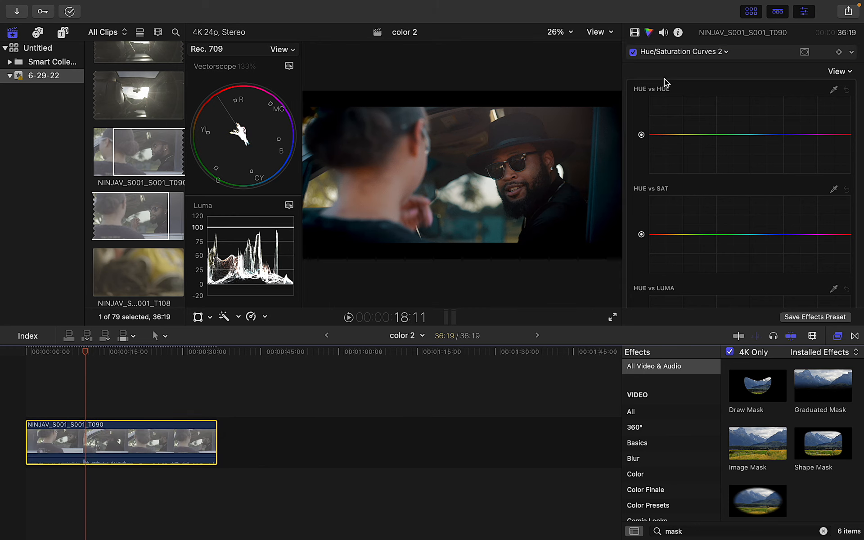
{"action": "left_click", "coordinate": [635, 32]}
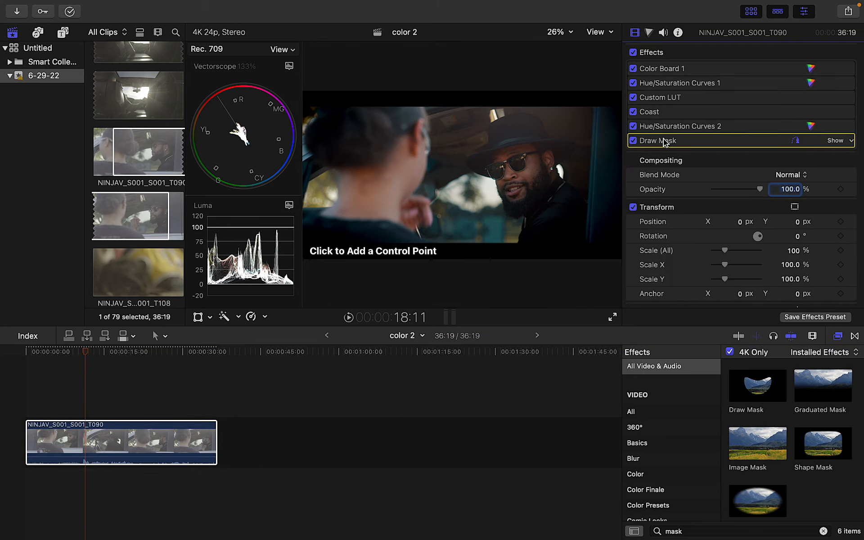
Outline a closed mask around the skin on the woman's neck and show the Hue/Saturation Curves 2 curves
{"action": "left_click", "coordinate": [403, 138]}
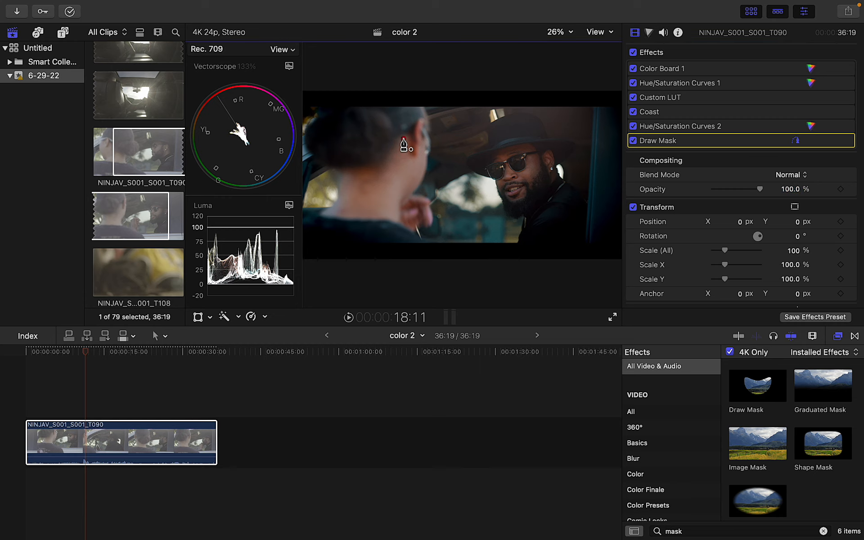
{"action": "left_click", "coordinate": [389, 158]}
{"action": "left_click", "coordinate": [348, 175]}
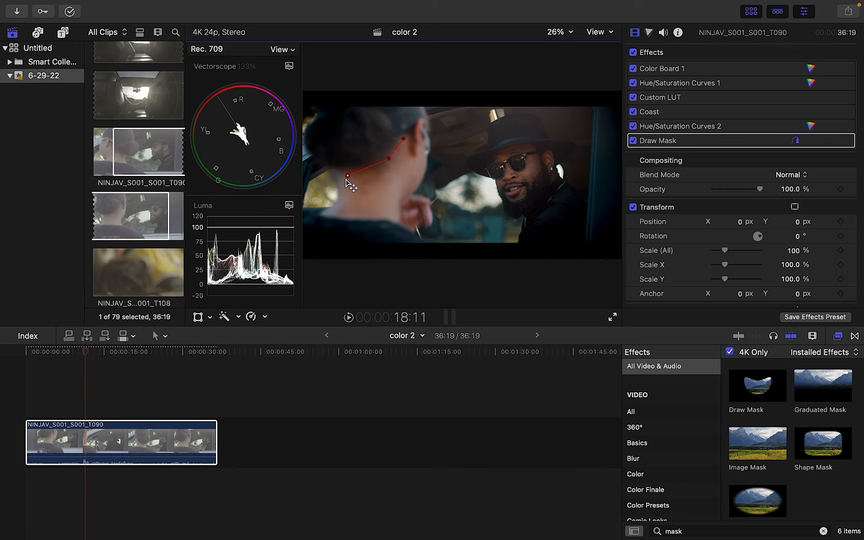
{"action": "left_click", "coordinate": [333, 208]}
{"action": "left_click", "coordinate": [374, 215]}
{"action": "left_click", "coordinate": [397, 217]}
{"action": "left_click", "coordinate": [399, 192]}
{"action": "left_click", "coordinate": [421, 172]}
{"action": "left_click", "coordinate": [423, 141]}
{"action": "left_click", "coordinate": [404, 139]}
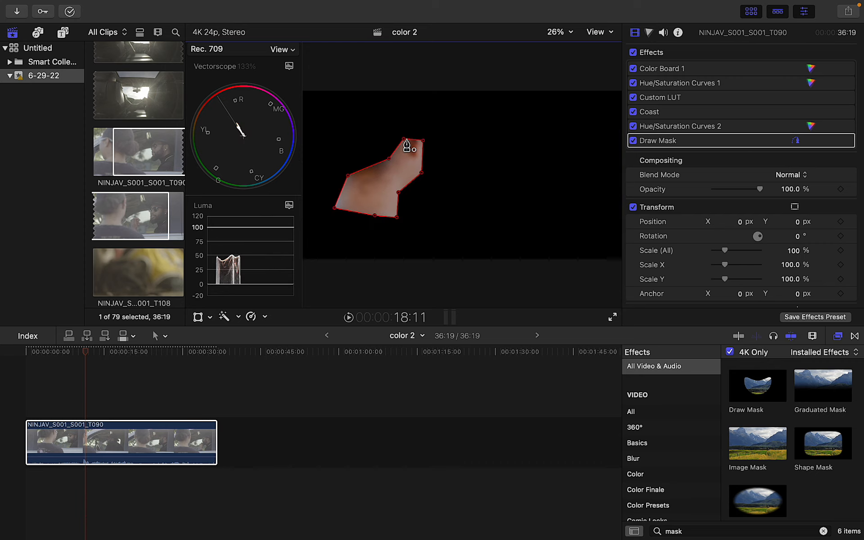
{"action": "mouse_move", "coordinate": [661, 139]}
{"action": "double_click", "coordinate": [684, 127]}
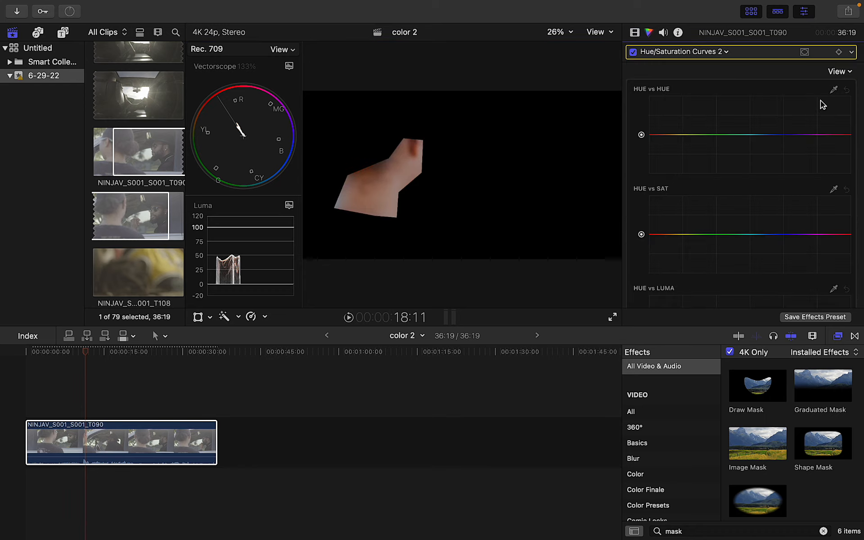
Sample the skin colour with the HUE vs HUE eyedropper and drag its point to shift the hue
{"action": "left_click", "coordinate": [833, 90]}
{"action": "left_click", "coordinate": [698, 123]}
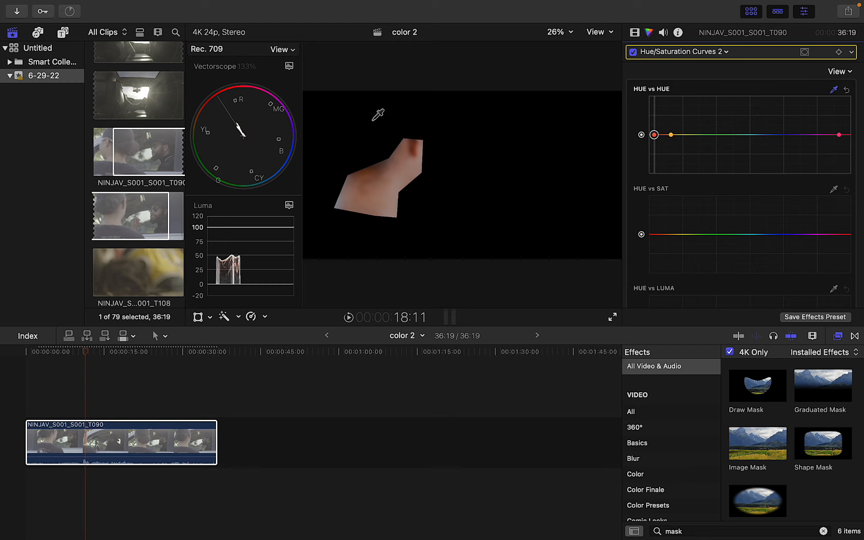
{"action": "left_click", "coordinate": [655, 135]}
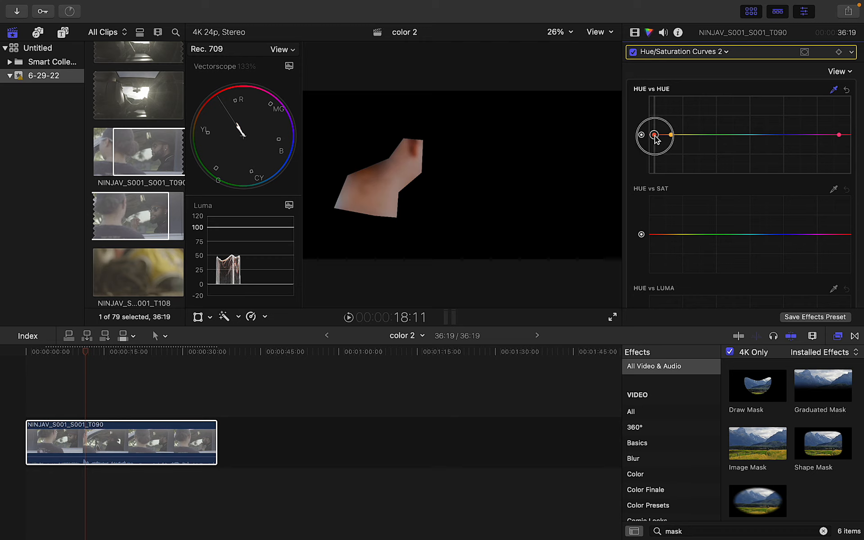
{"action": "left_click_drag", "start_coordinate": [654, 138], "coordinate": [655, 157]}
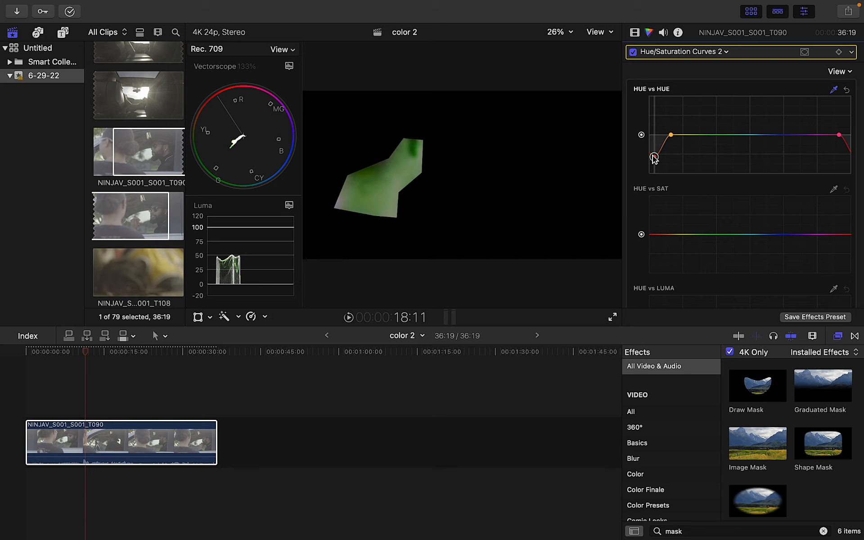
Compare with the mask and hue curve toggled, then return the skin point to neutral
{"action": "left_click", "coordinate": [634, 32]}
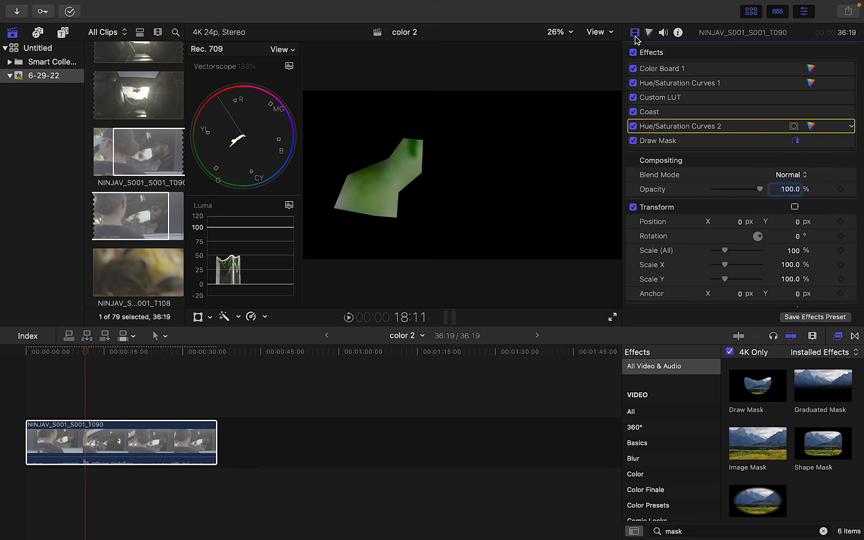
{"action": "left_click", "coordinate": [633, 140]}
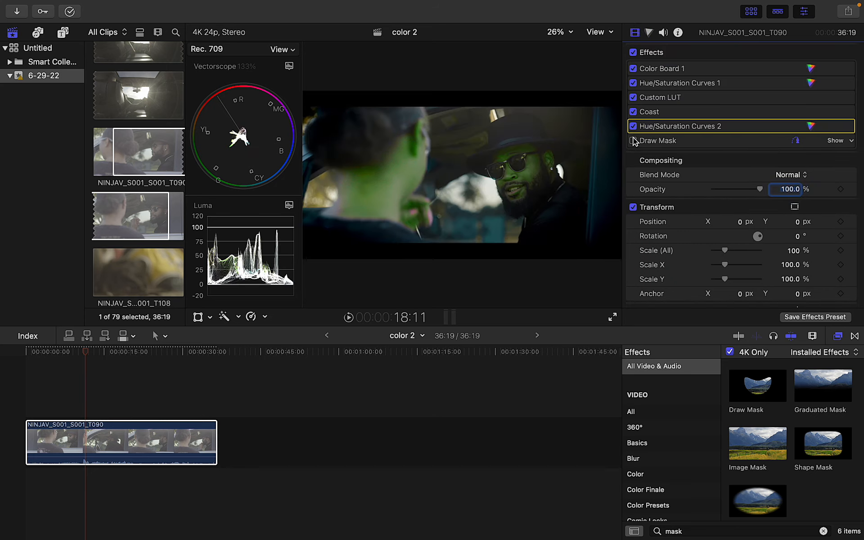
{"action": "left_click", "coordinate": [634, 126]}
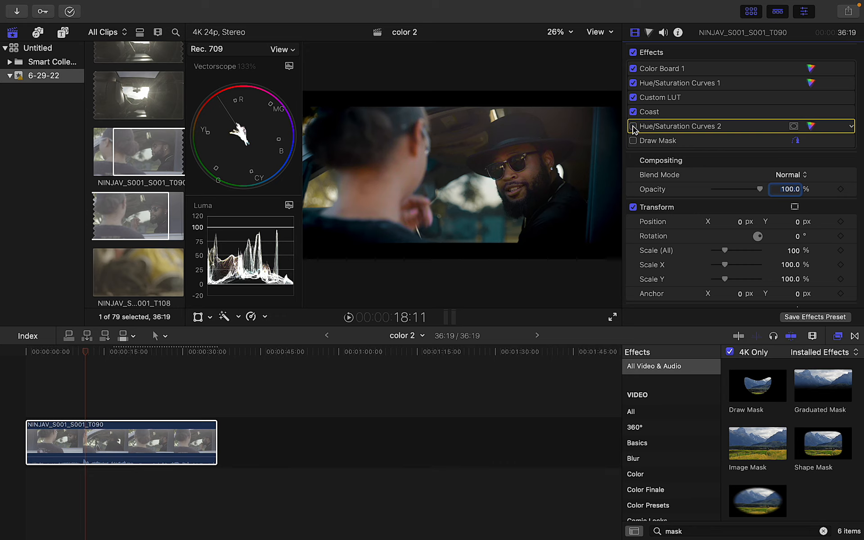
{"action": "left_click", "coordinate": [634, 126]}
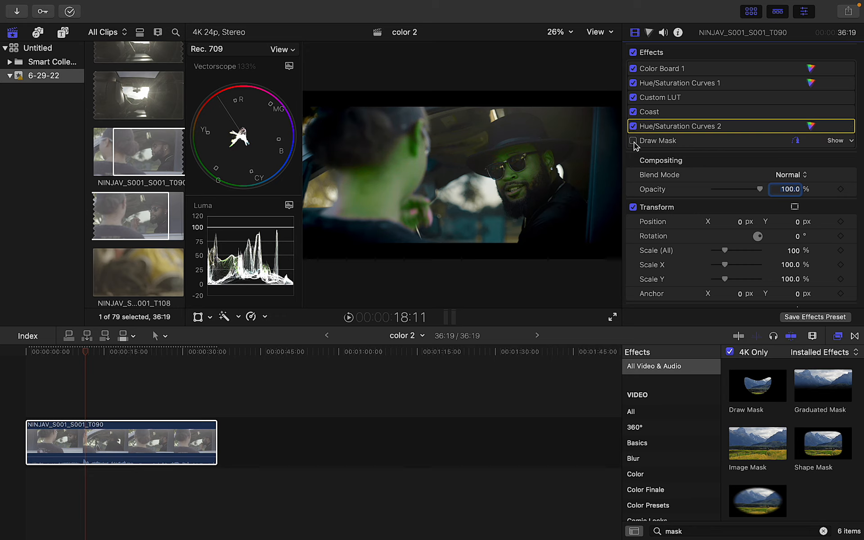
{"action": "left_click", "coordinate": [633, 141]}
{"action": "double_click", "coordinate": [652, 129]}
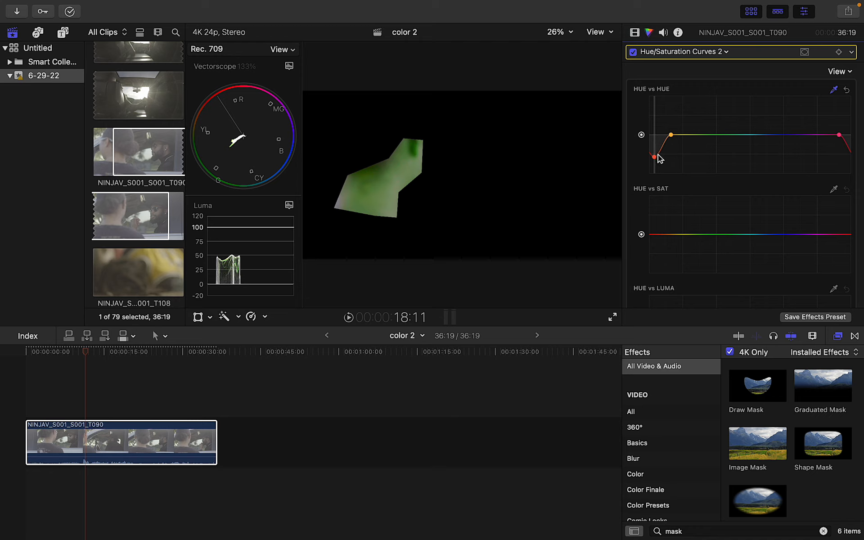
{"action": "left_click_drag", "start_coordinate": [656, 159], "coordinate": [654, 136]}
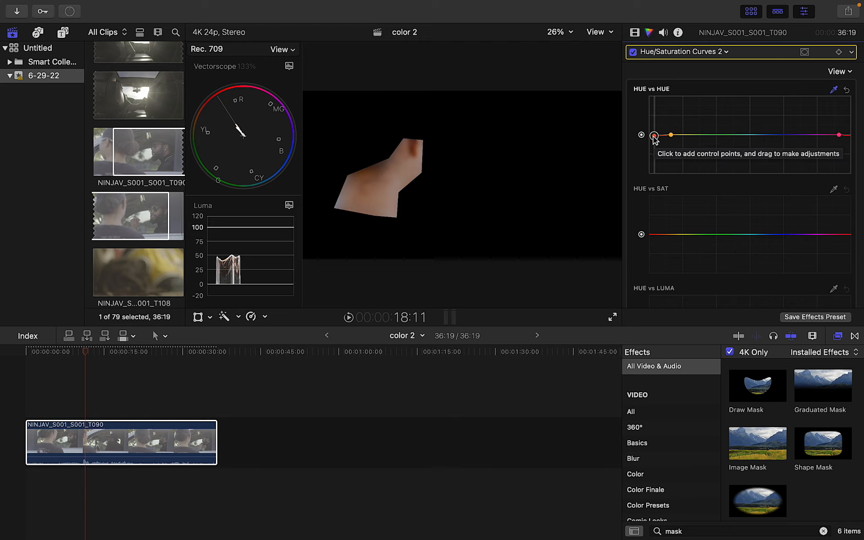
Compare the full frame with and without the hue curve, then delete the Draw Mask effect
{"action": "left_click", "coordinate": [635, 35]}
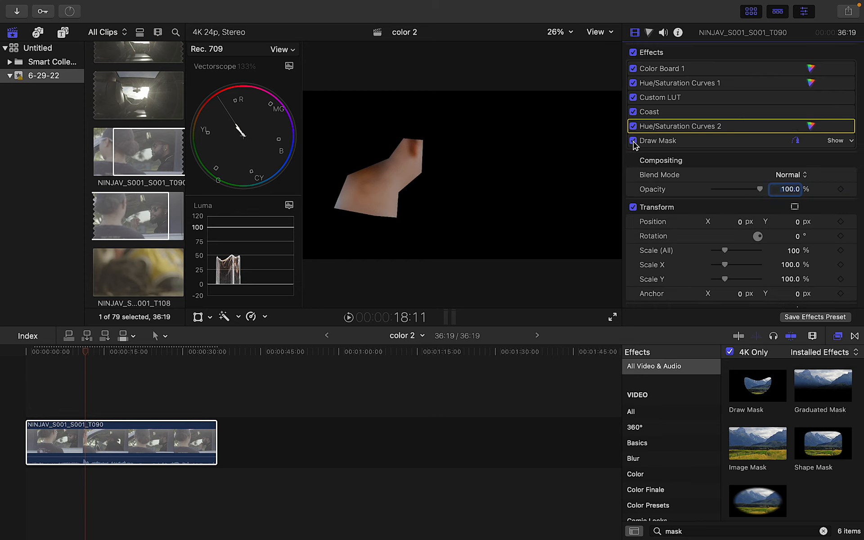
{"action": "left_click", "coordinate": [633, 141]}
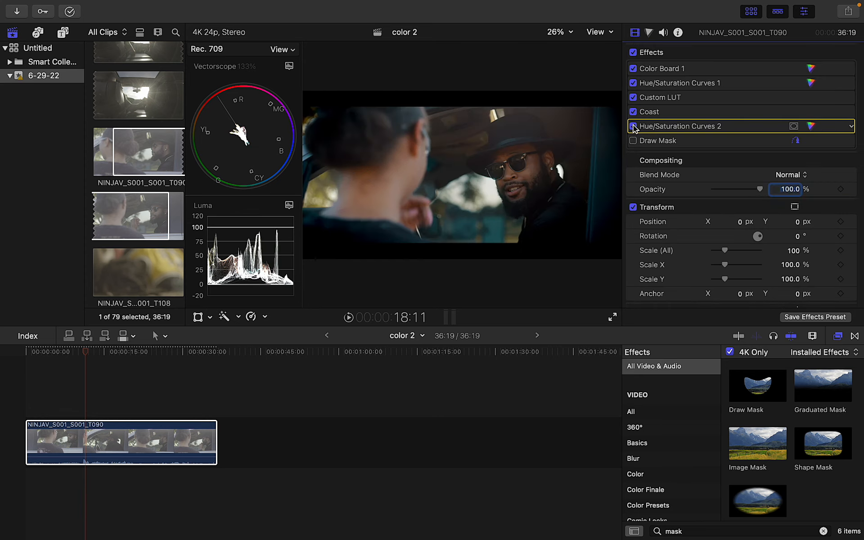
{"action": "left_click", "coordinate": [633, 126]}
{"action": "left_click", "coordinate": [633, 127]}
{"action": "left_click", "coordinate": [649, 142]}
{"action": "key", "text": "Delete"}
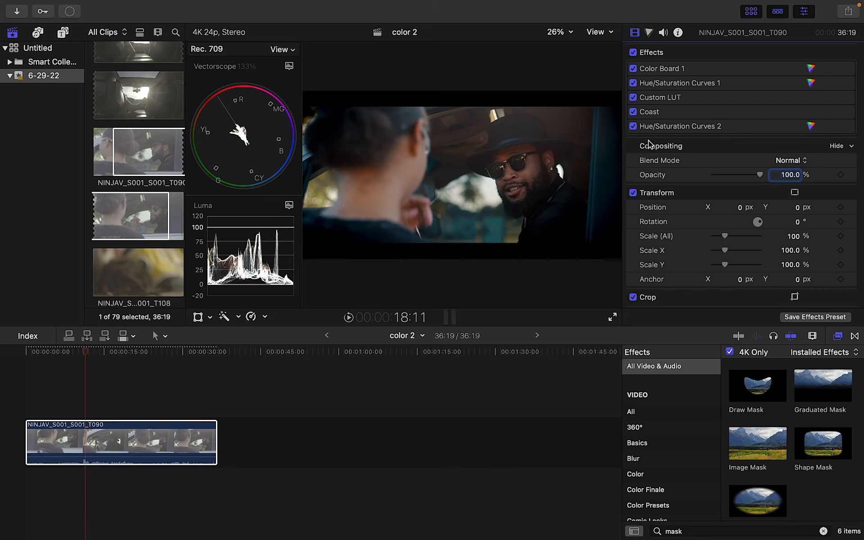
Apply Noise Reduction from a 'noise' search, move it to the top of the stack, and go full screen
{"action": "left_click", "coordinate": [822, 531]}
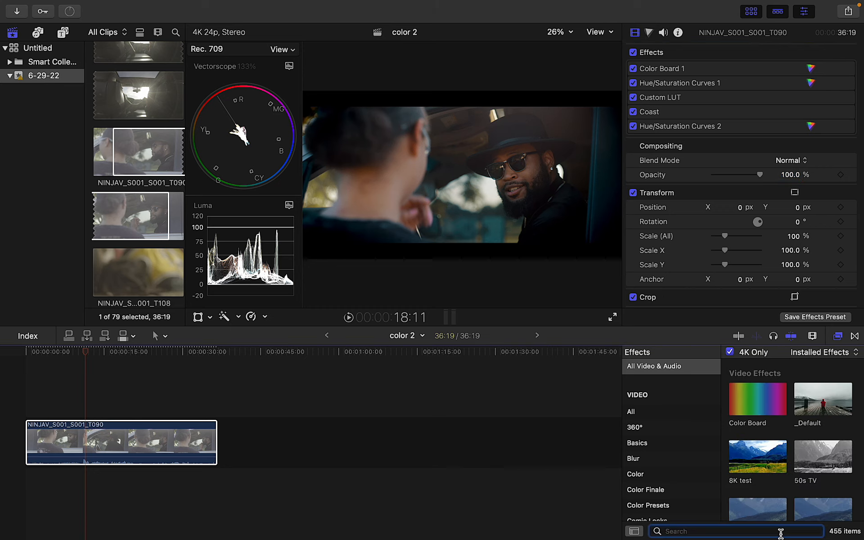
{"action": "type", "text": "noise"}
{"action": "left_click_drag", "start_coordinate": [758, 458], "coordinate": [184, 434]}
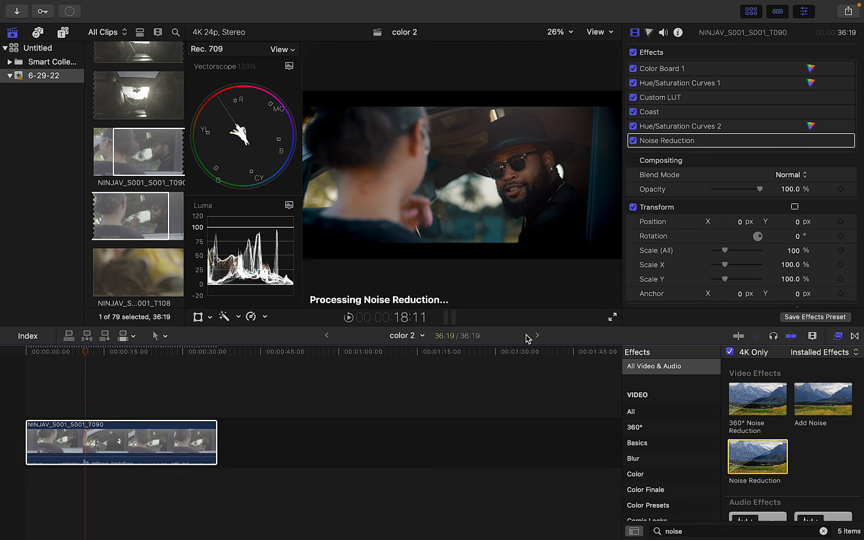
{"action": "left_click_drag", "start_coordinate": [687, 143], "coordinate": [684, 67]}
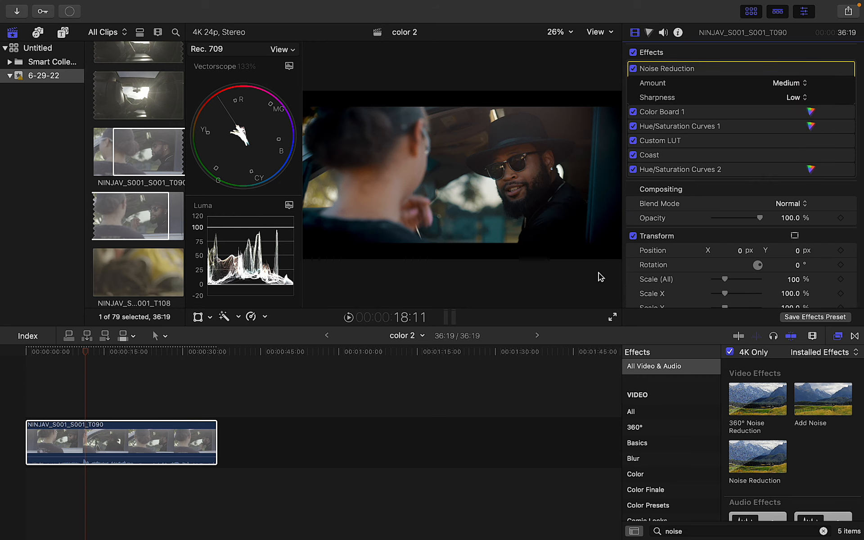
{"action": "left_click", "coordinate": [611, 315]}
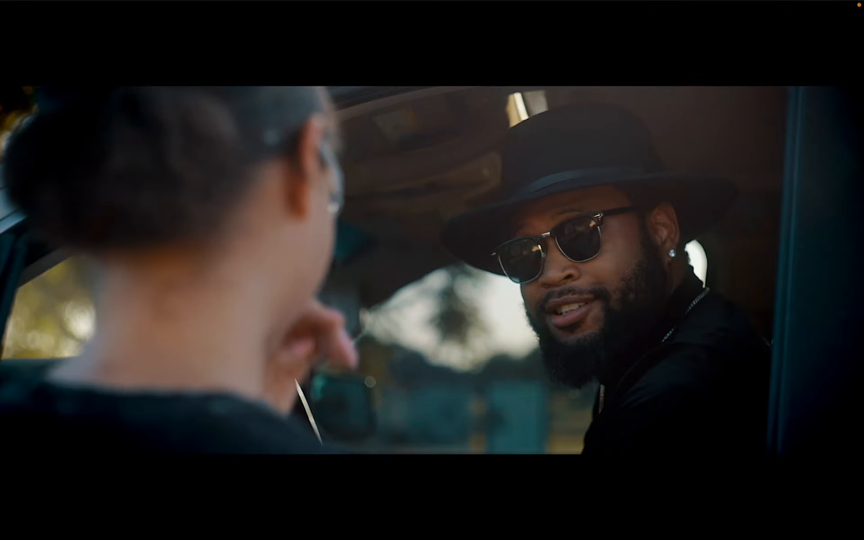
Resume full-screen playback of the graded car-window clip past the 00:11 mark
{"action": "mouse_move", "coordinate": [613, 288]}
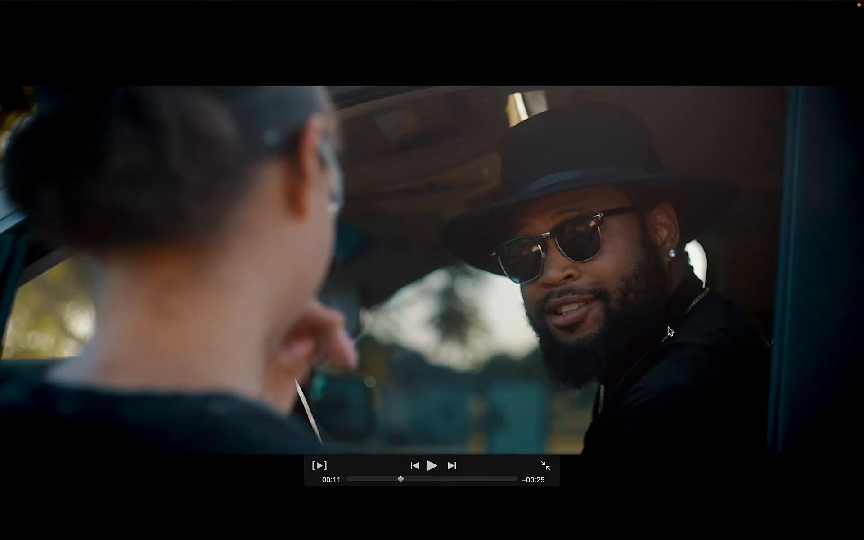
{"action": "key", "text": "space"}
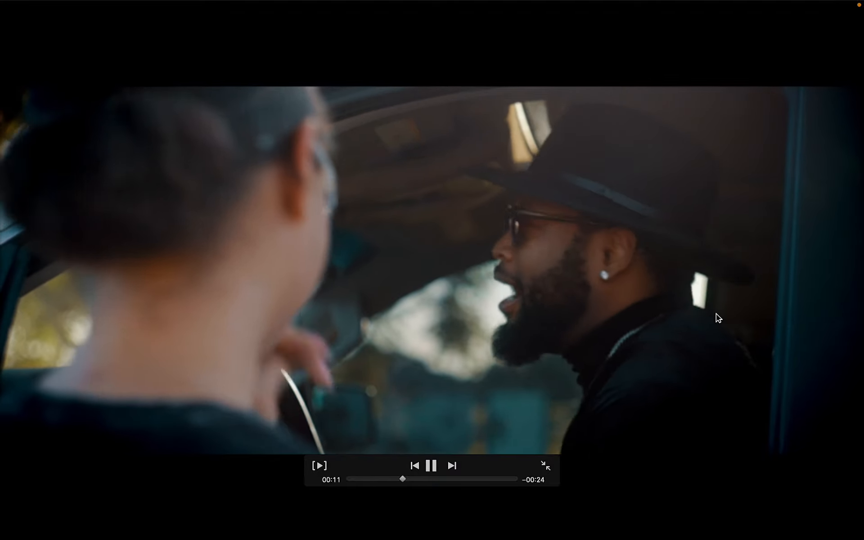
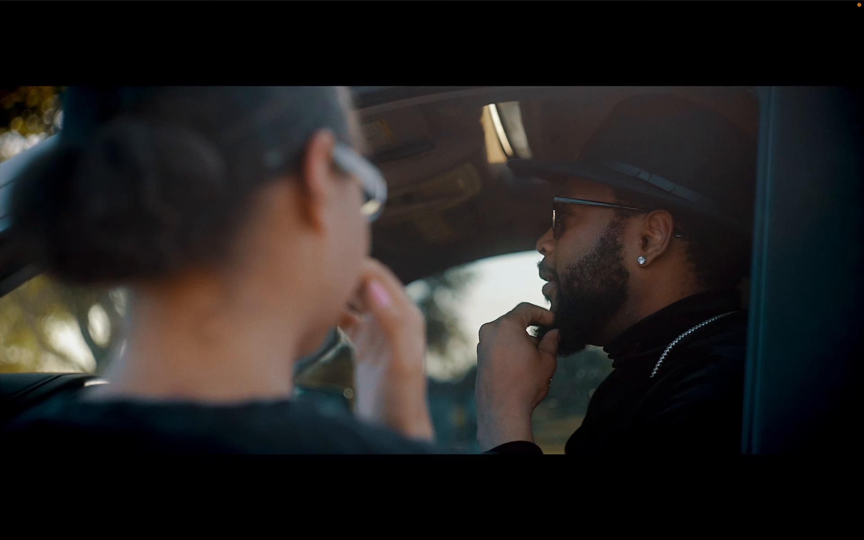
Exit full-screen playback and return to the editor with the clip paused at 22:07
{"action": "key", "text": "Escape"}
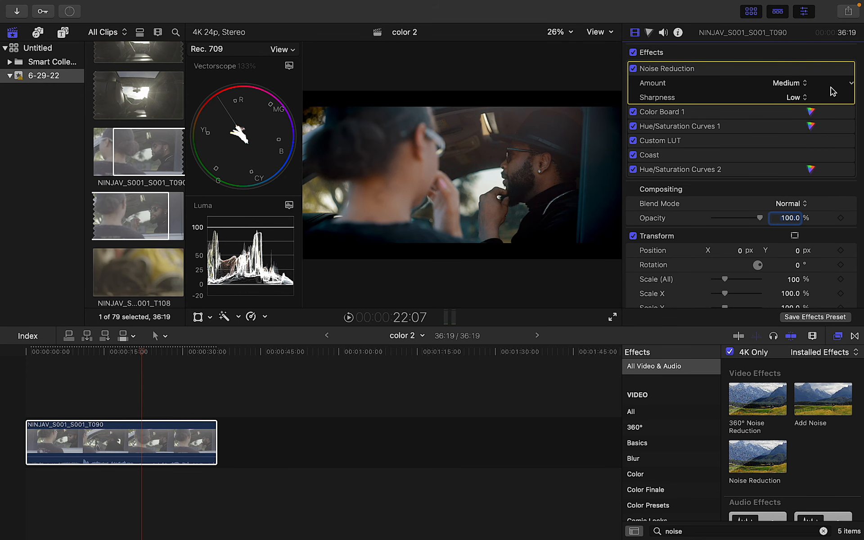
Select the Coast effect and set its Levels Out Black to 10.0 and Contrast to 1.06
{"action": "left_click", "coordinate": [839, 70]}
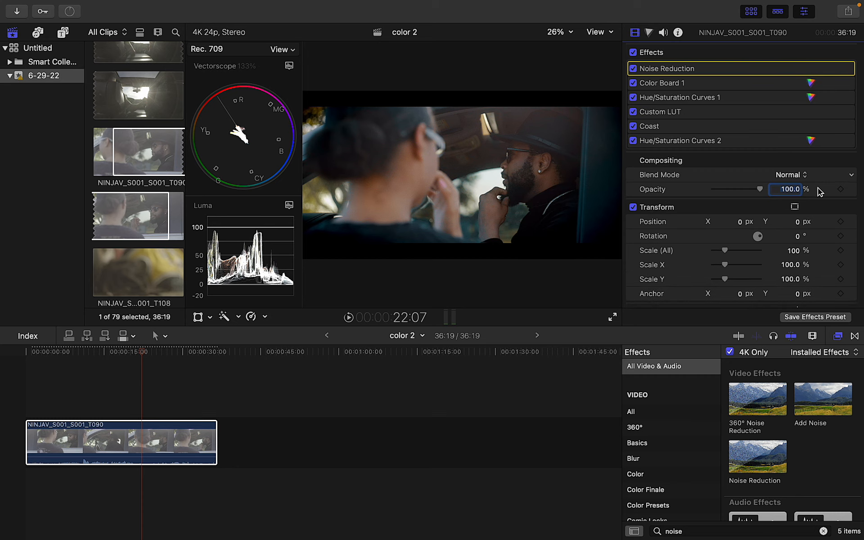
{"action": "left_click", "coordinate": [749, 127]}
{"action": "left_click", "coordinate": [835, 125]}
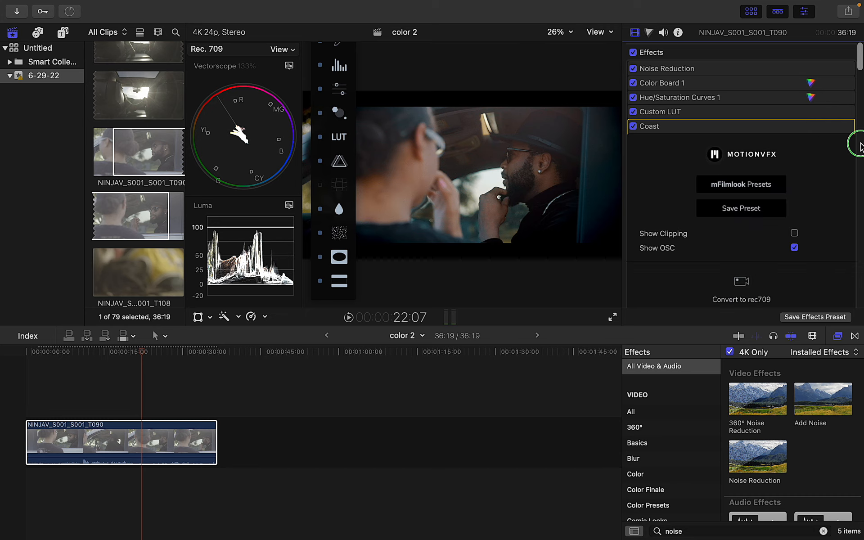
{"action": "left_click_drag", "start_coordinate": [860, 65], "coordinate": [861, 111]}
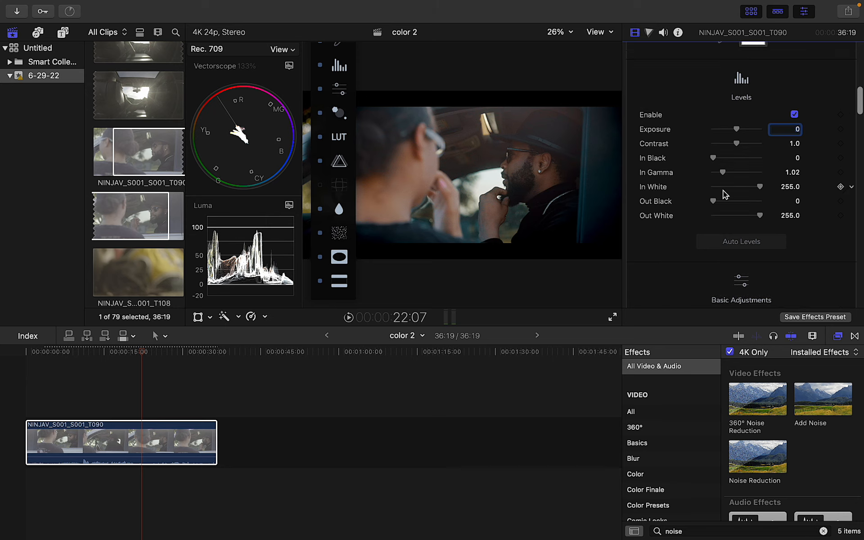
{"action": "left_click_drag", "start_coordinate": [713, 201], "coordinate": [715, 203]}
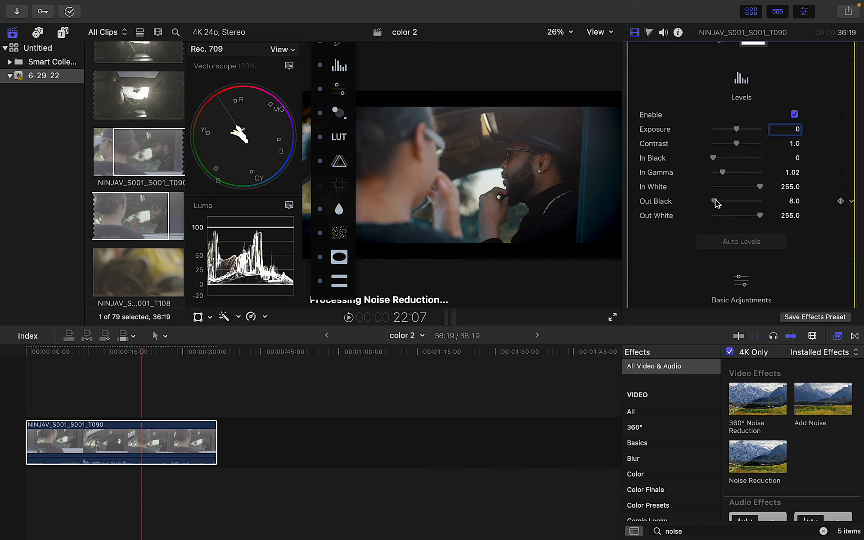
{"action": "left_click_drag", "start_coordinate": [737, 143], "coordinate": [738, 142]}
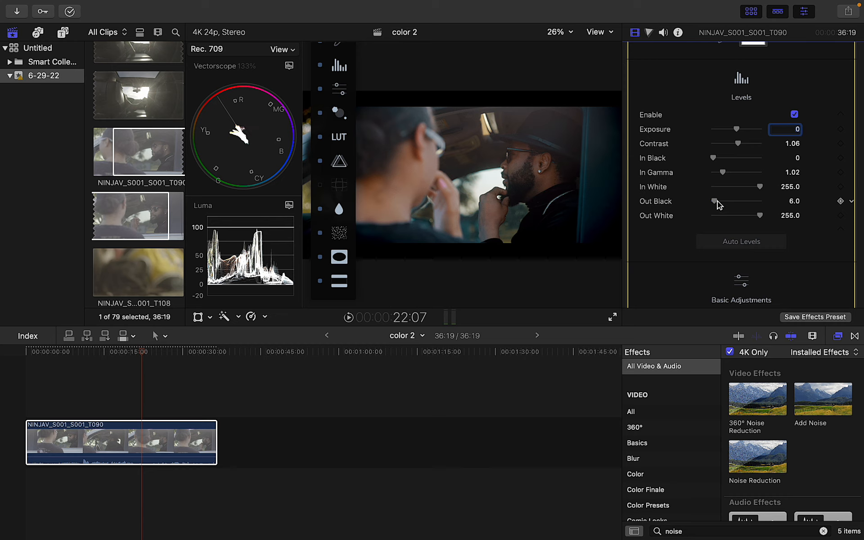
{"action": "left_click_drag", "start_coordinate": [714, 202], "coordinate": [715, 202]}
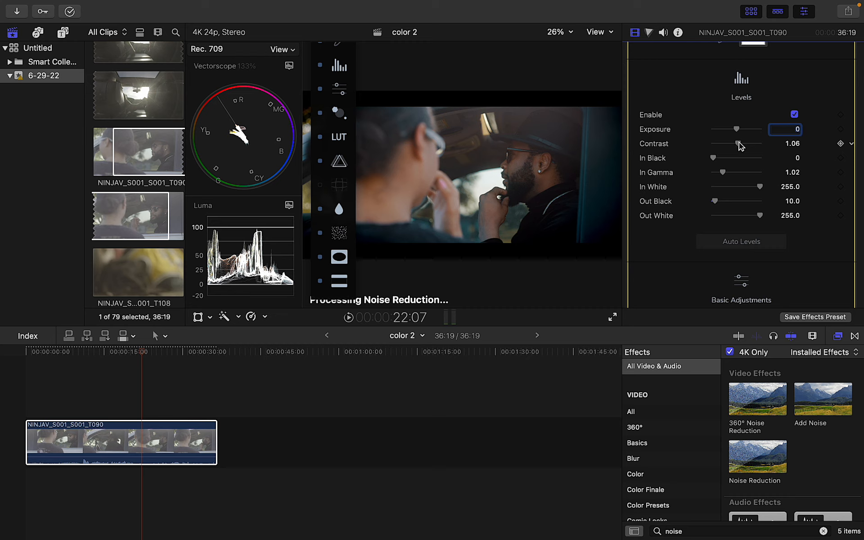
Set Color Board 1 exposure to Shadows -67%, Midtones -16% and Highlights 22%
{"action": "left_click", "coordinate": [649, 32]}
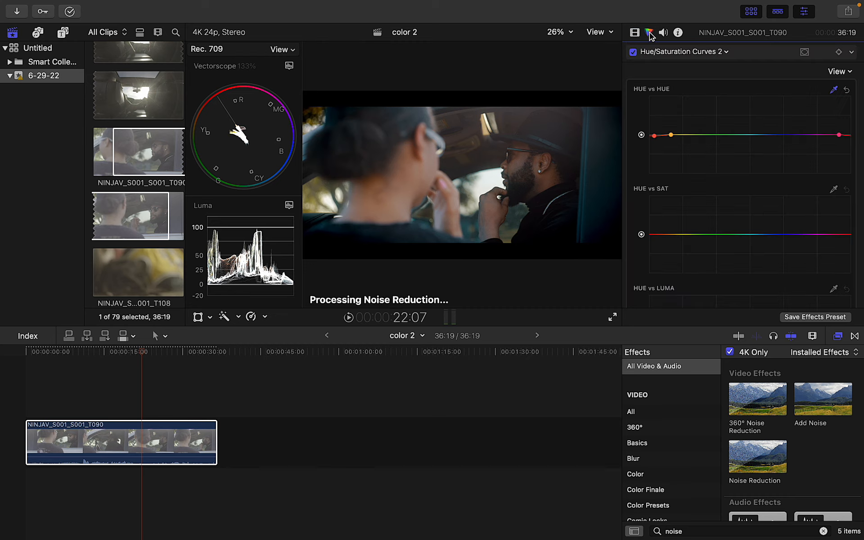
{"action": "left_click", "coordinate": [660, 52]}
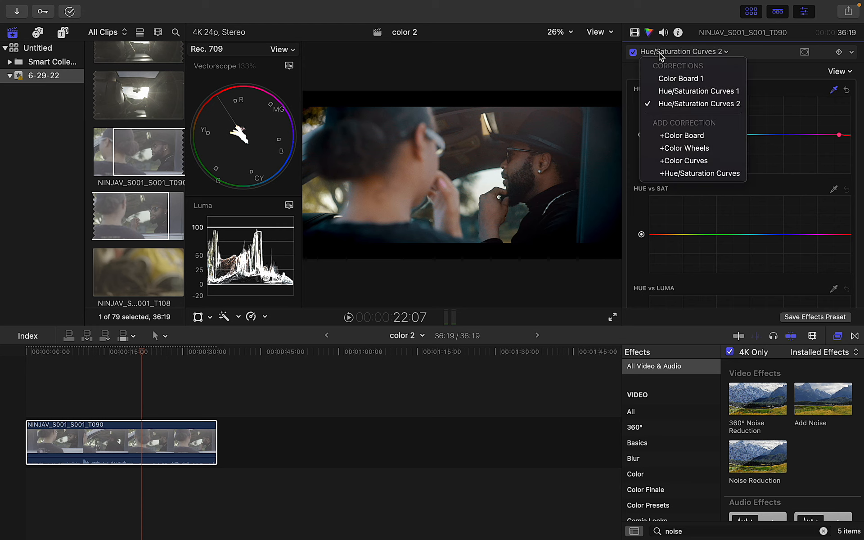
{"action": "left_click", "coordinate": [659, 77]}
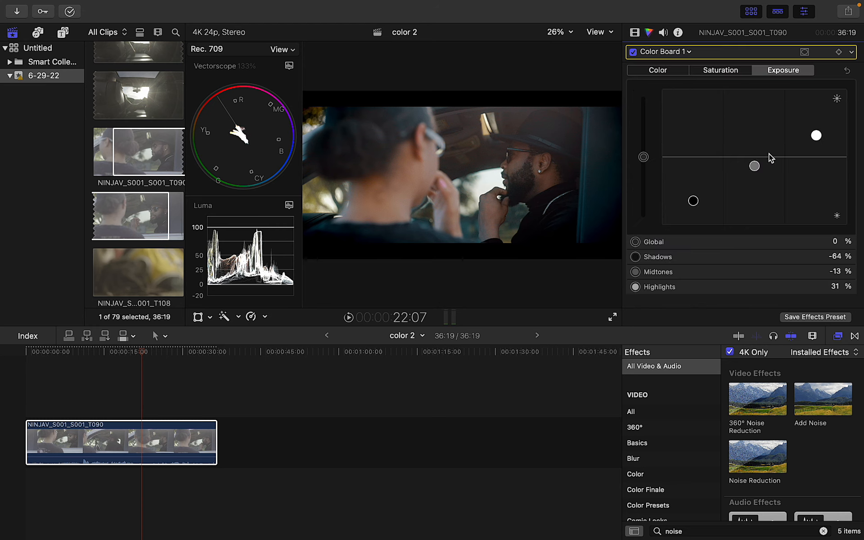
{"action": "left_click_drag", "start_coordinate": [756, 166], "coordinate": [759, 179]}
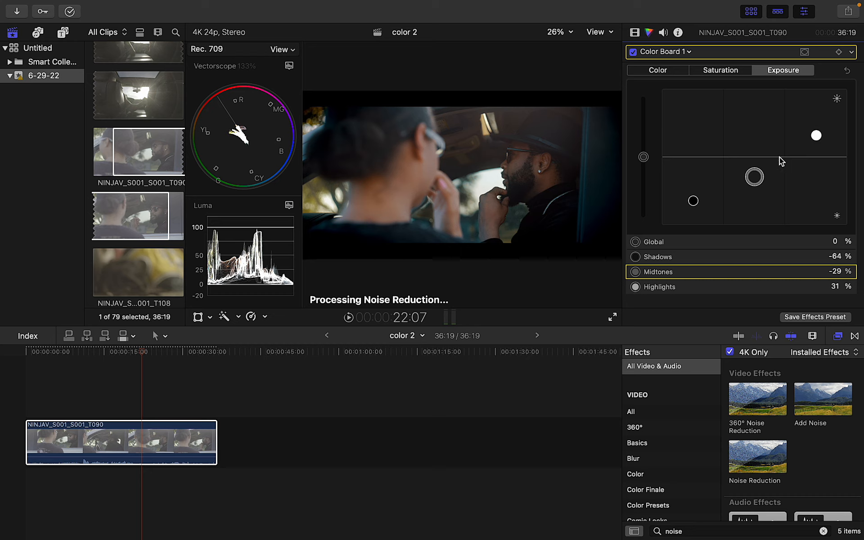
{"action": "left_click_drag", "start_coordinate": [816, 135], "coordinate": [816, 142]}
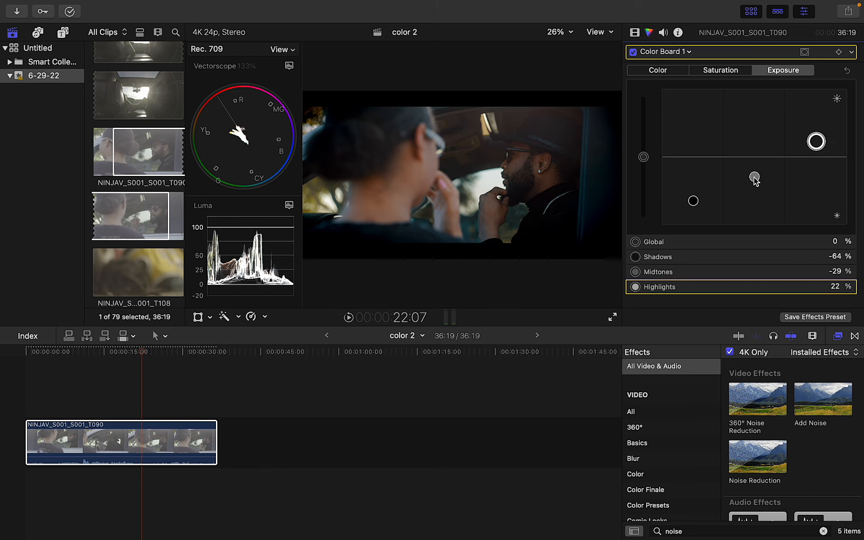
{"action": "left_click_drag", "start_coordinate": [755, 181], "coordinate": [756, 174]}
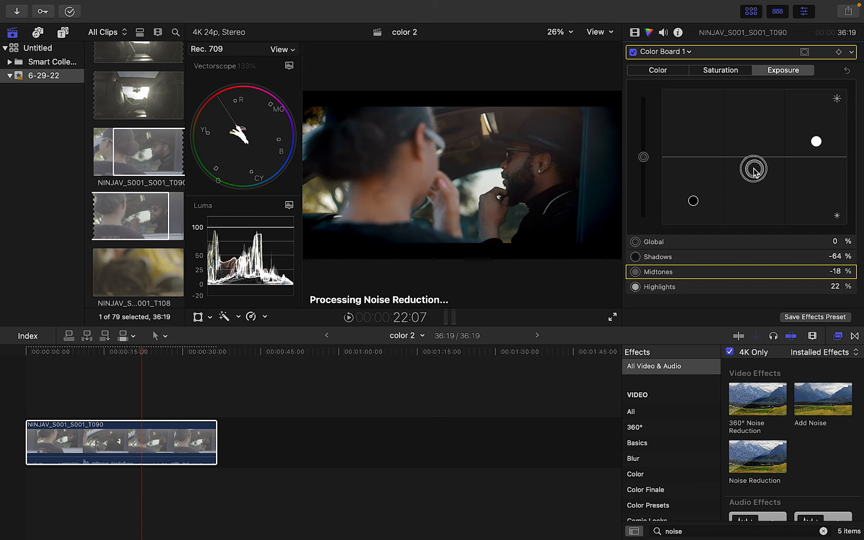
{"action": "left_click_drag", "start_coordinate": [755, 169], "coordinate": [755, 170]}
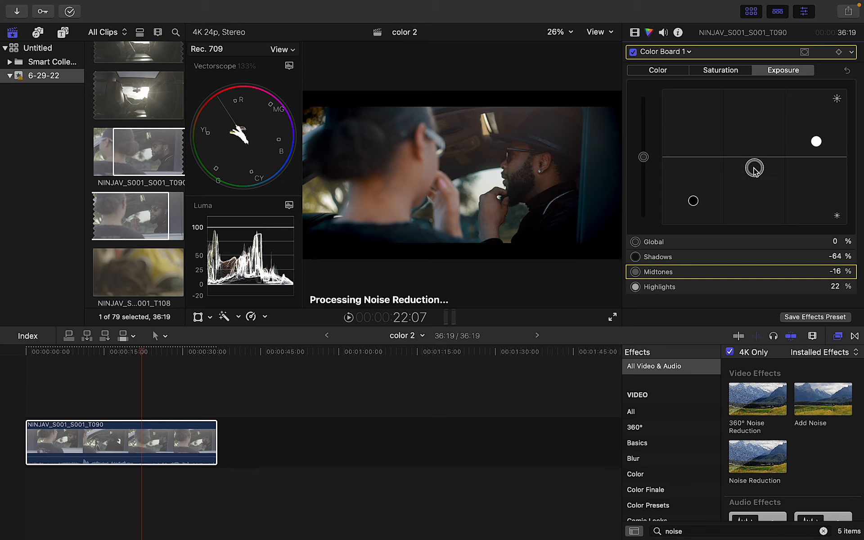
{"action": "left_click_drag", "start_coordinate": [693, 202], "coordinate": [693, 198]}
{"action": "left_click_drag", "start_coordinate": [693, 198], "coordinate": [693, 203]}
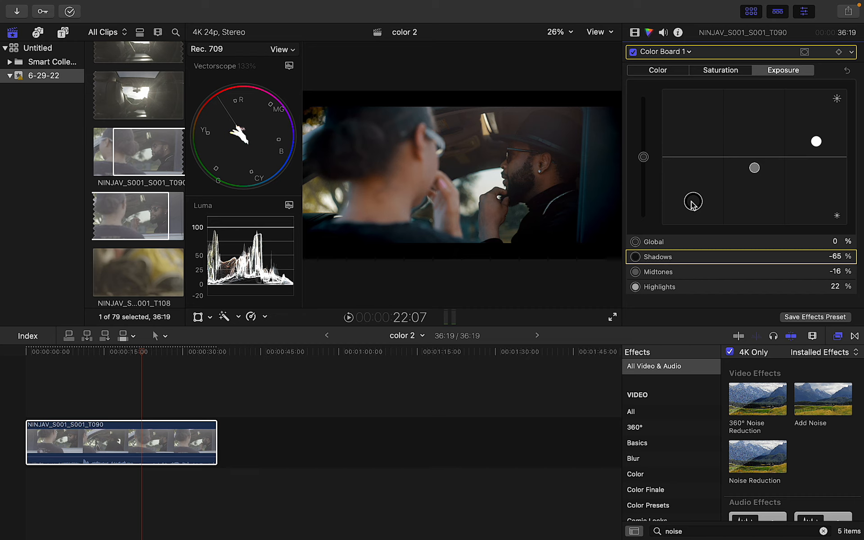
{"action": "left_click_drag", "start_coordinate": [691, 201], "coordinate": [692, 205]}
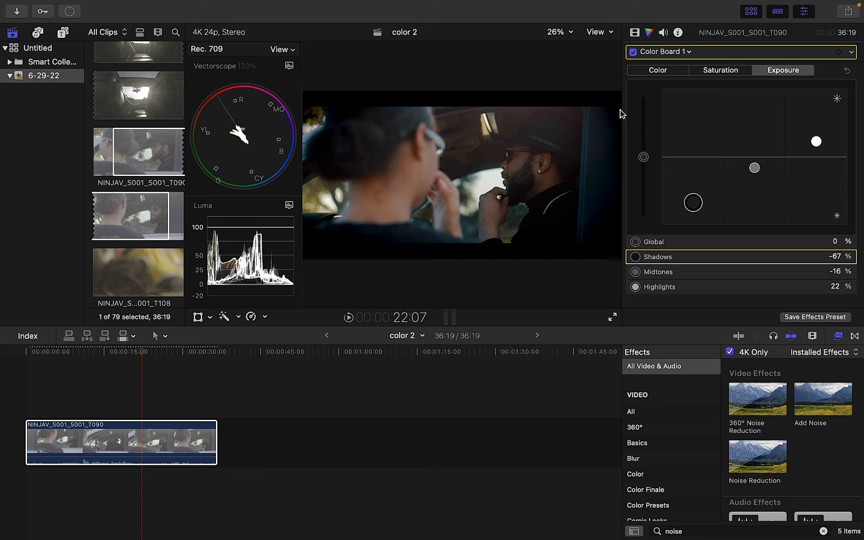
Compare the grade with and without the exposure changes, then return to the Video inspector
{"action": "key", "text": "super+z"}
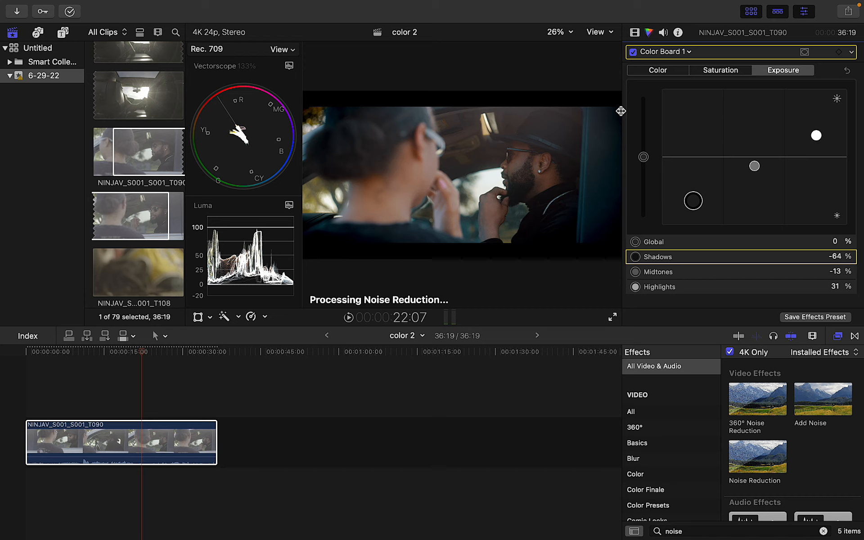
{"action": "key", "text": "super+shift+z"}
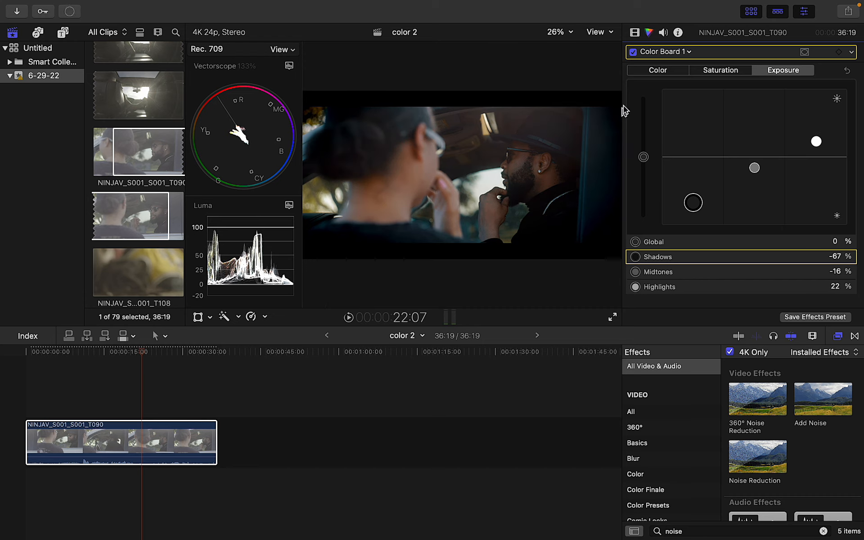
{"action": "left_click", "coordinate": [634, 32]}
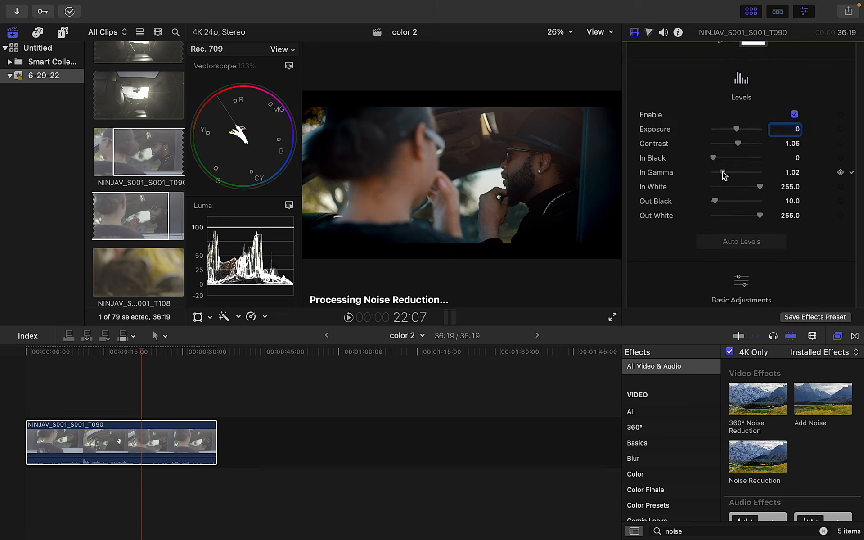
Settle Coast levels at In Gamma 1.02 and Out Black 11.0, then collapse Coast's settings
{"action": "left_click_drag", "start_coordinate": [722, 171], "coordinate": [724, 172]}
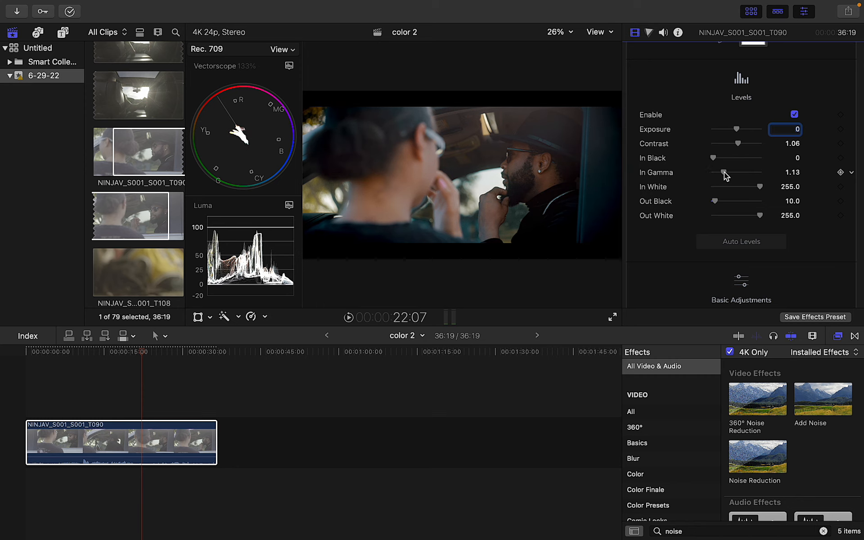
{"action": "left_click_drag", "start_coordinate": [725, 172], "coordinate": [724, 172]}
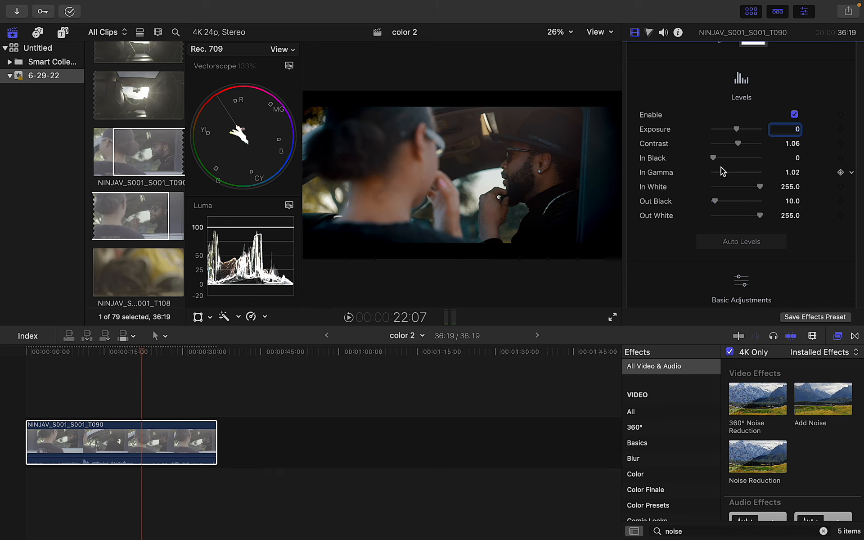
{"action": "left_click_drag", "start_coordinate": [718, 203], "coordinate": [717, 205]}
{"action": "left_click", "coordinate": [634, 34]}
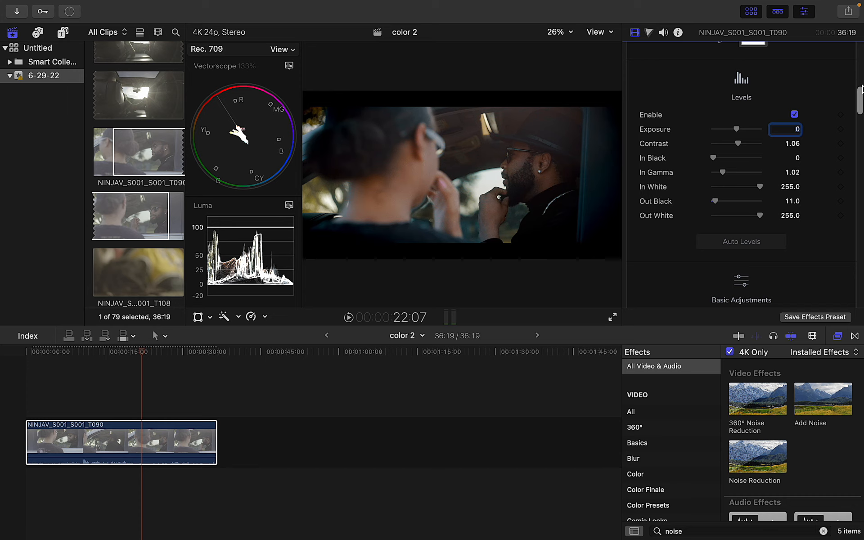
{"action": "left_click_drag", "start_coordinate": [861, 77], "coordinate": [861, 23]}
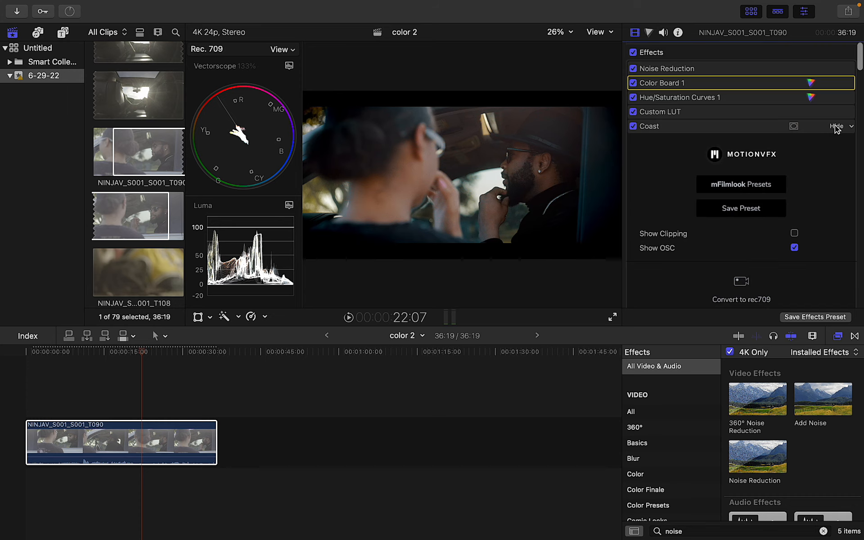
{"action": "left_click", "coordinate": [835, 126]}
Turn on the Coast vignette with slightly lowered intensity and preview the clip full screen
{"action": "left_click", "coordinate": [835, 126]}
{"action": "left_click", "coordinate": [757, 125]}
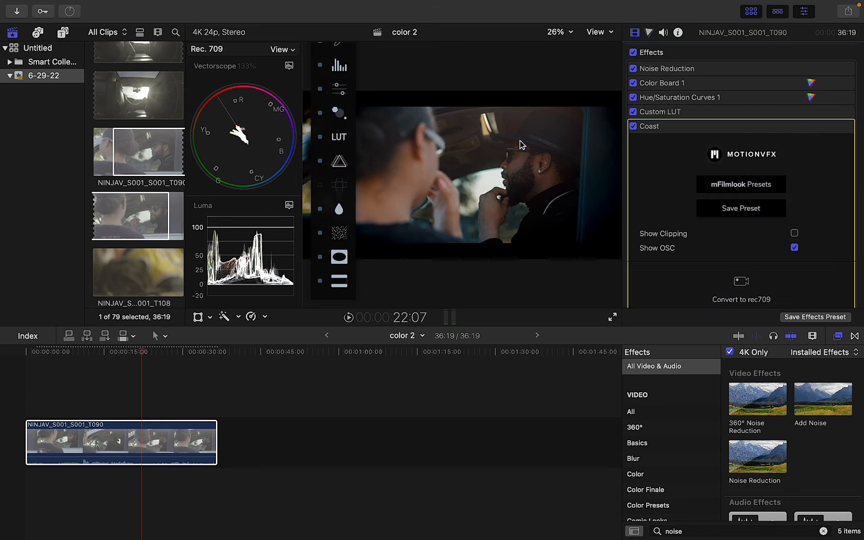
{"action": "left_click", "coordinate": [339, 257]}
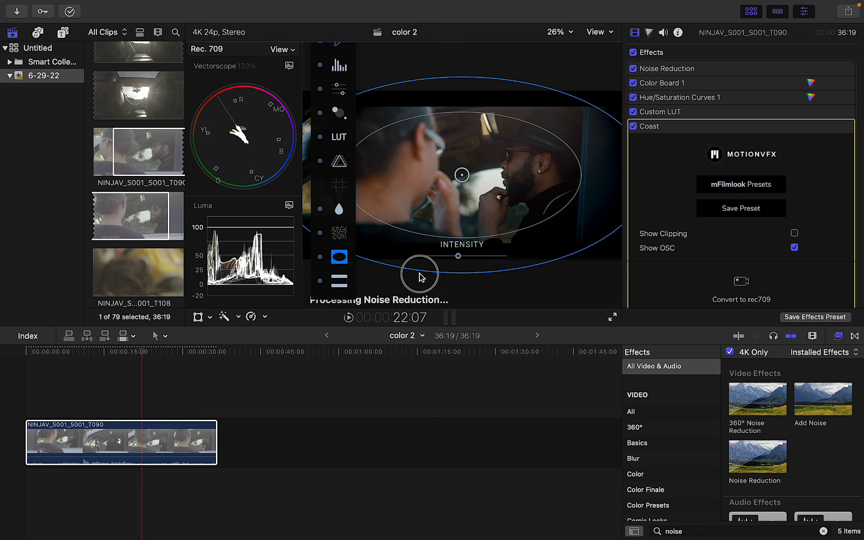
{"action": "left_click_drag", "start_coordinate": [459, 259], "coordinate": [444, 260]}
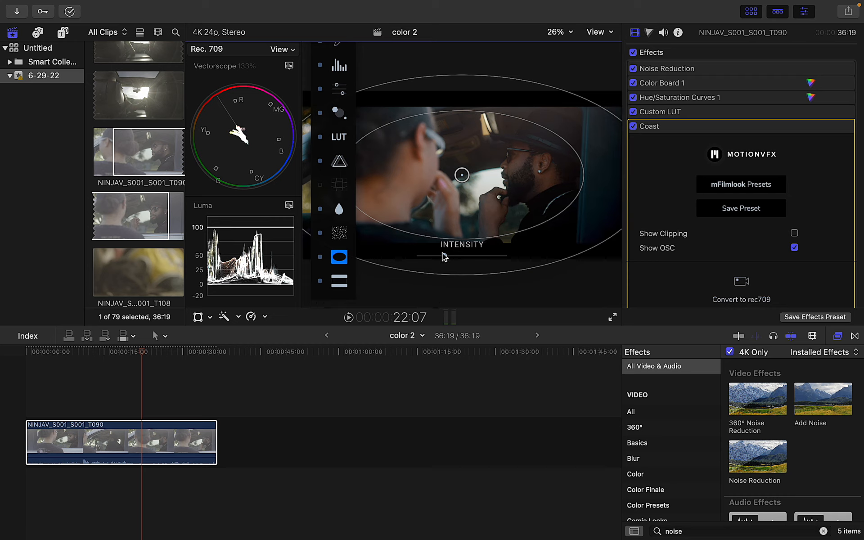
{"action": "left_click", "coordinate": [692, 111]}
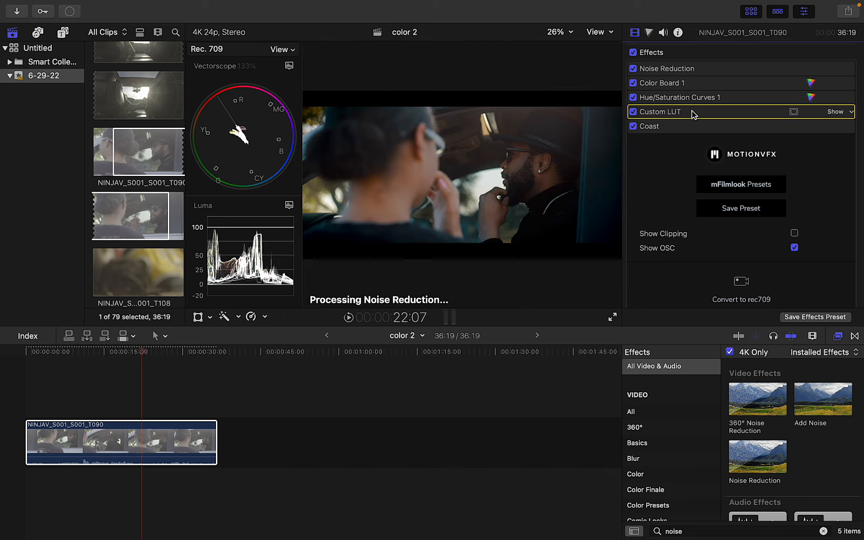
{"action": "left_click", "coordinate": [614, 318]}
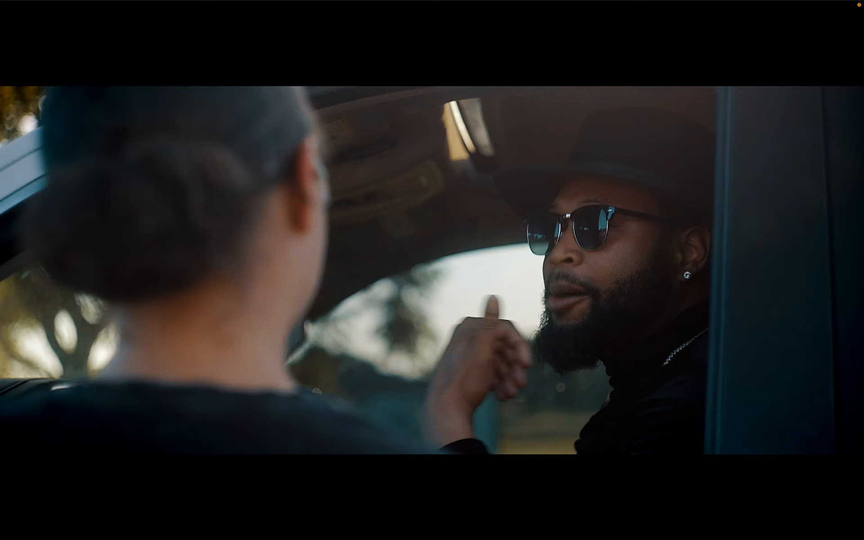
Raise Color Board 1 saturation to Shadows 19%, Global 54%, Highlights 44%, and check it full screen
{"action": "key", "text": "Escape"}
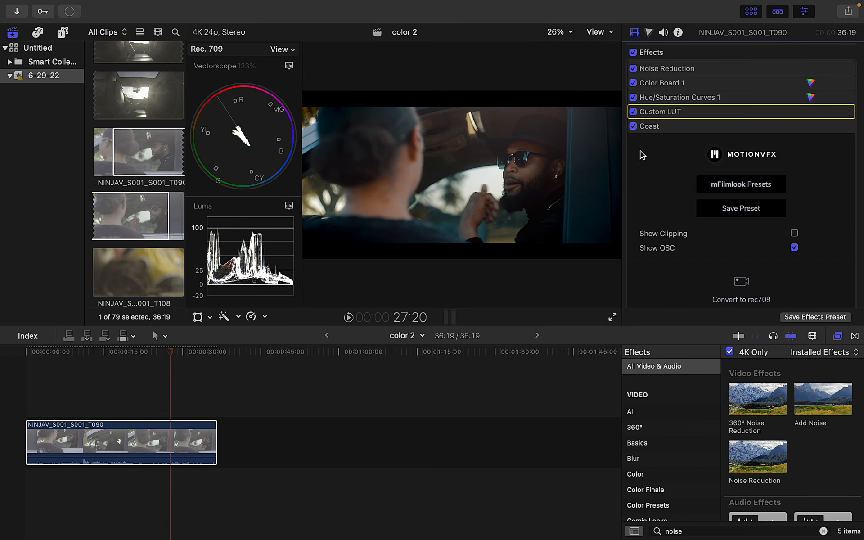
{"action": "left_click", "coordinate": [835, 127]}
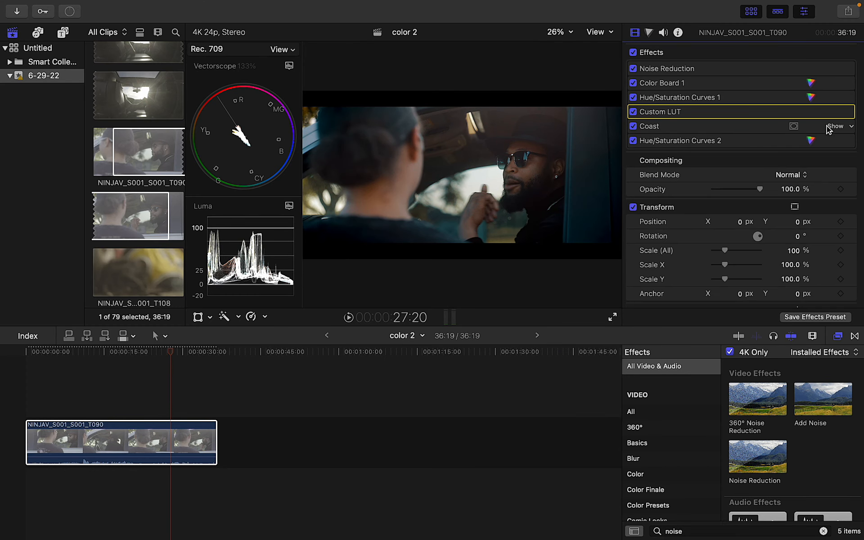
{"action": "double_click", "coordinate": [689, 82]}
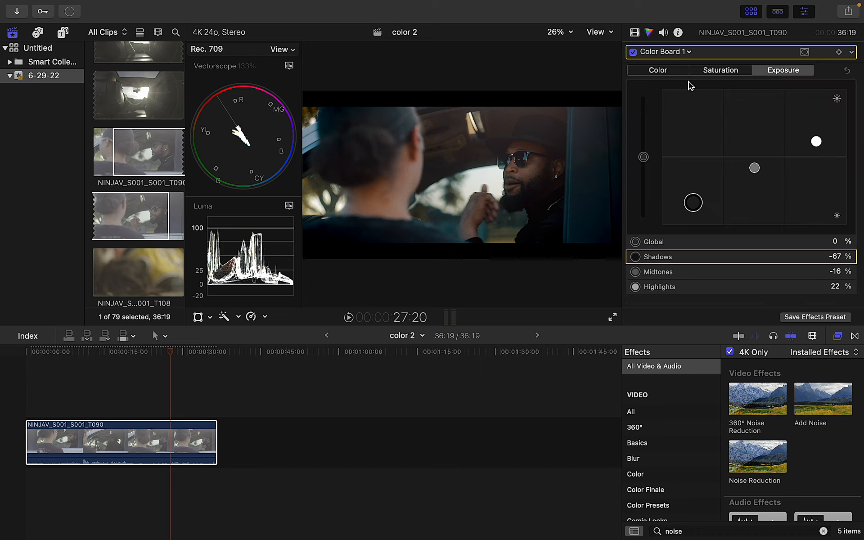
{"action": "left_click", "coordinate": [720, 71]}
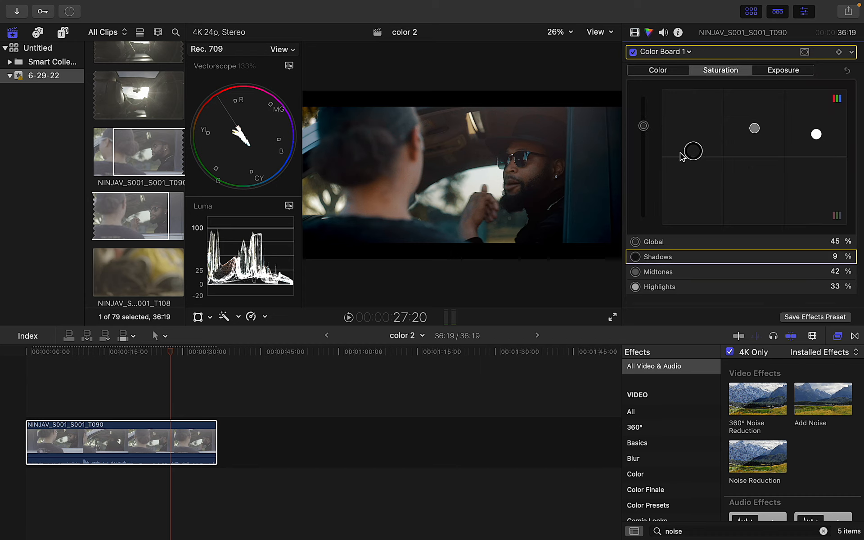
{"action": "left_click_drag", "start_coordinate": [688, 154], "coordinate": [693, 145]}
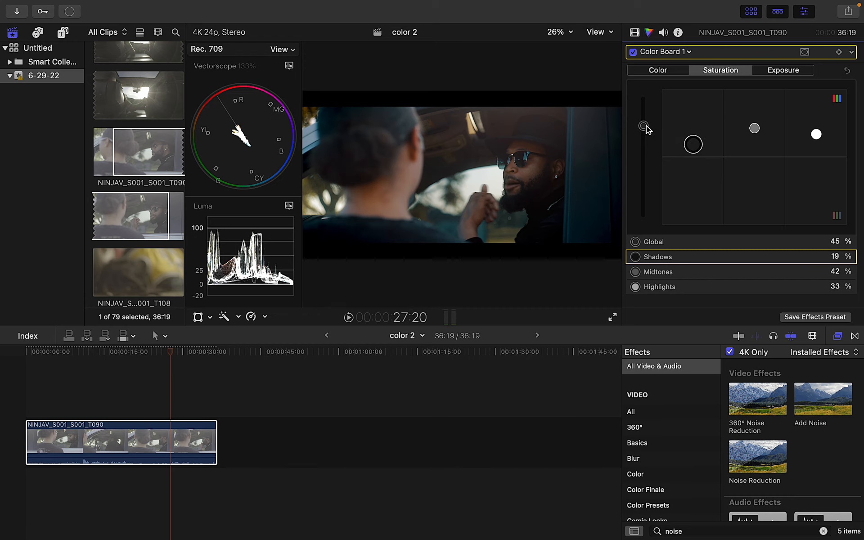
{"action": "left_click_drag", "start_coordinate": [647, 129], "coordinate": [645, 120]}
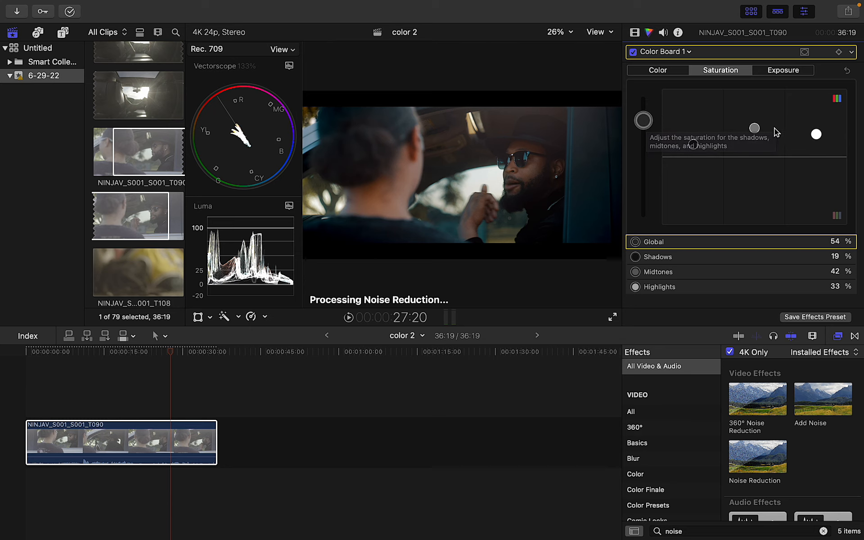
{"action": "mouse_move", "coordinate": [816, 135]}
{"action": "left_mouse_down"}
{"action": "mouse_move", "coordinate": [815, 121]}
{"action": "mouse_move", "coordinate": [814, 129]}
{"action": "left_mouse_up"}
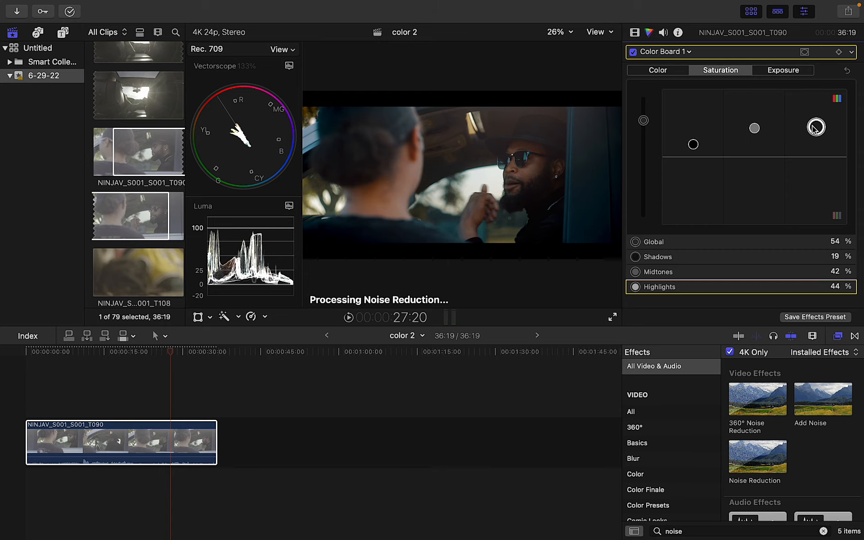
{"action": "left_click", "coordinate": [614, 318]}
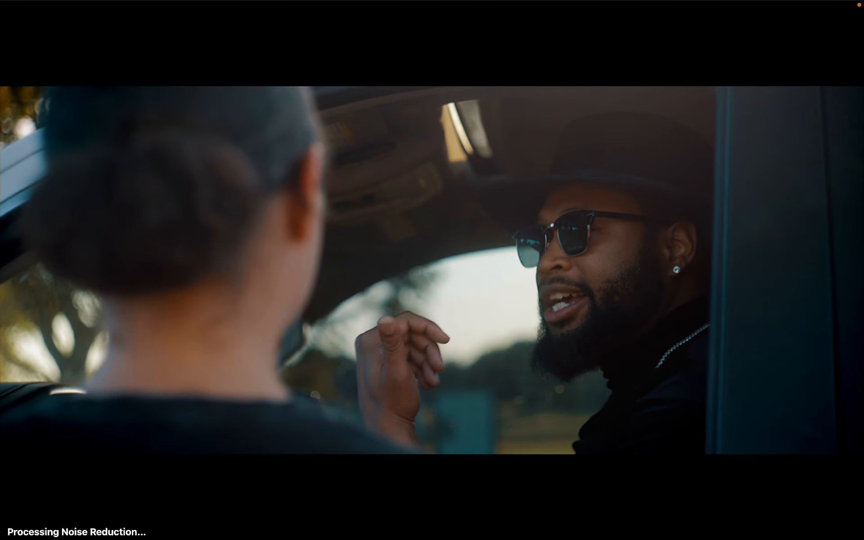
{"action": "key", "text": "Escape"}
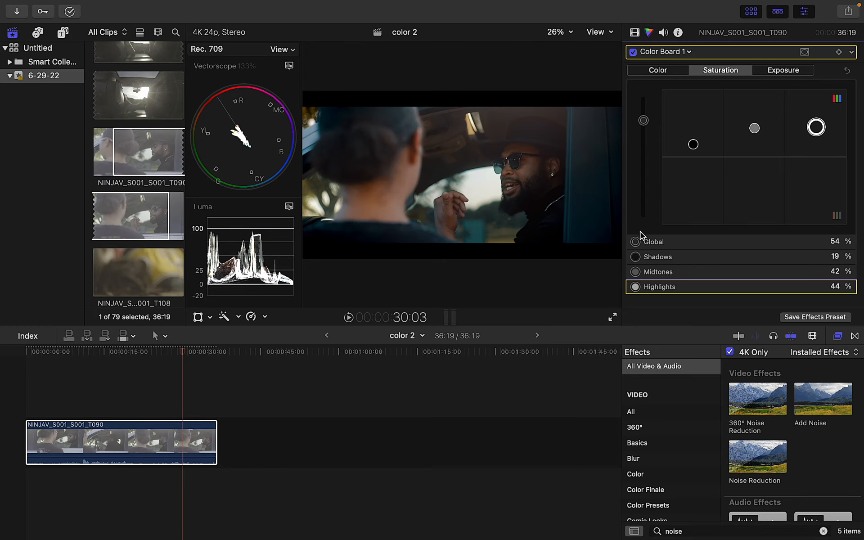
Darken Color Board 1 midtone exposure to -27% and preview the clip full screen
{"action": "left_click", "coordinate": [781, 71]}
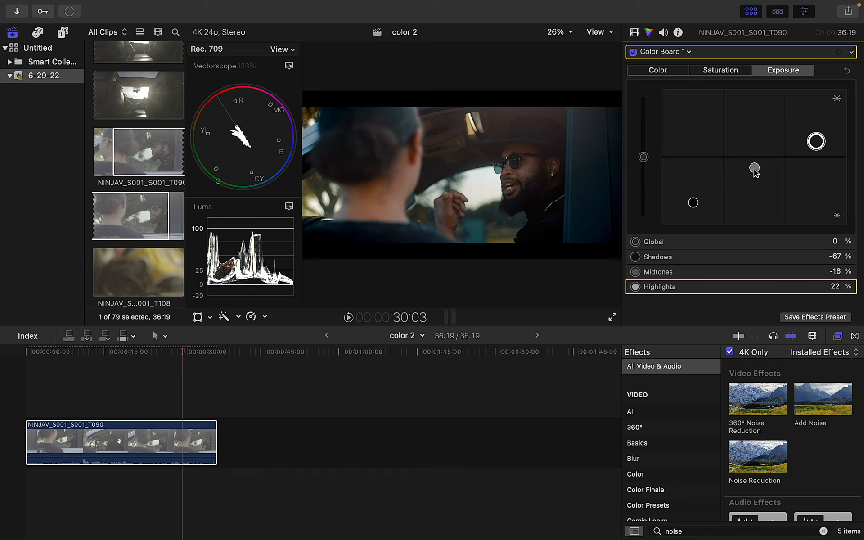
{"action": "left_click_drag", "start_coordinate": [755, 171], "coordinate": [755, 177]}
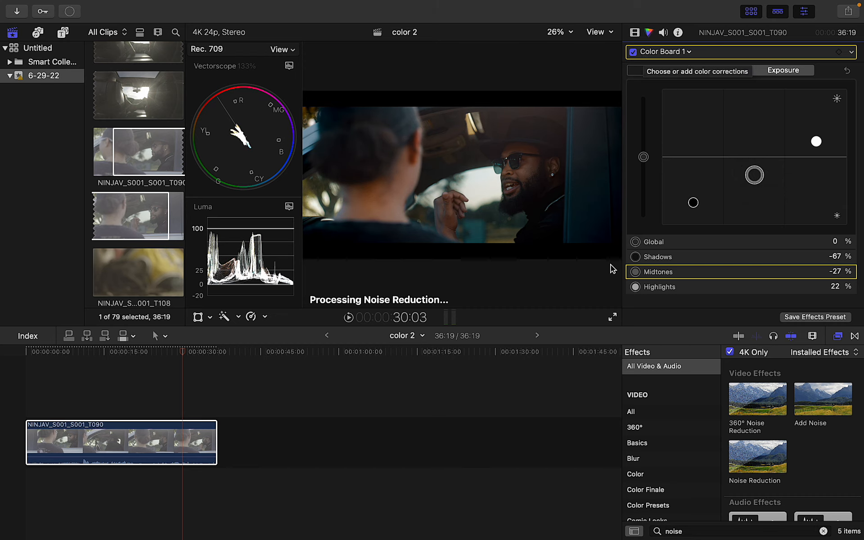
{"action": "left_click", "coordinate": [612, 318]}
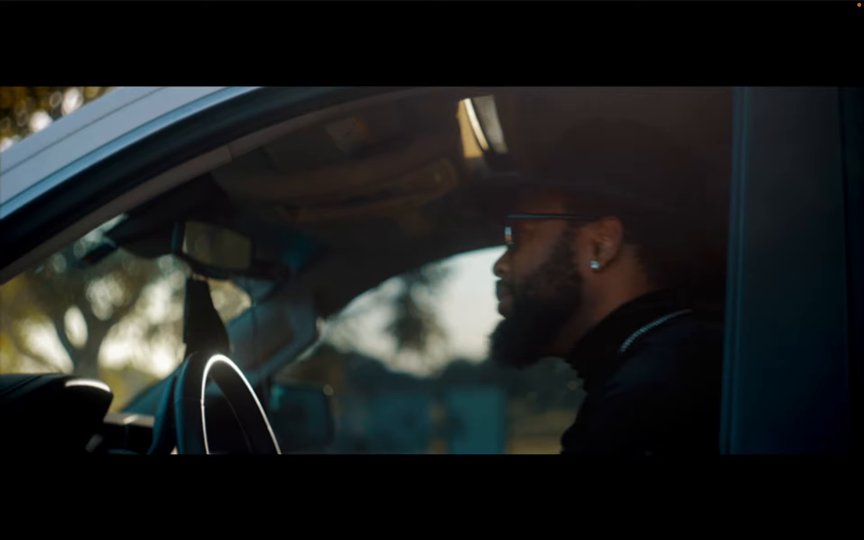
Pause, scrub back to an earlier stretch, replay it and pause at 00:09
{"action": "key", "text": "space"}
{"action": "mouse_move", "coordinate": [584, 287]}
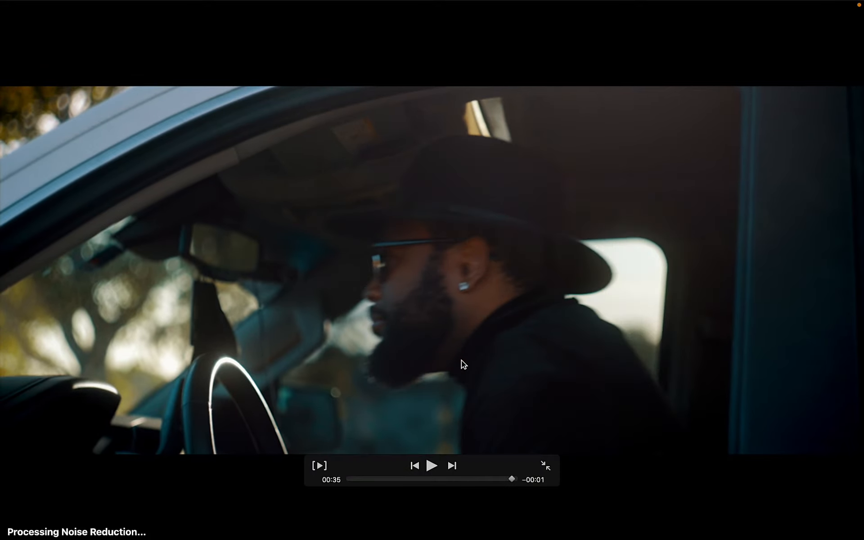
{"action": "left_click_drag", "start_coordinate": [476, 479], "coordinate": [374, 466]}
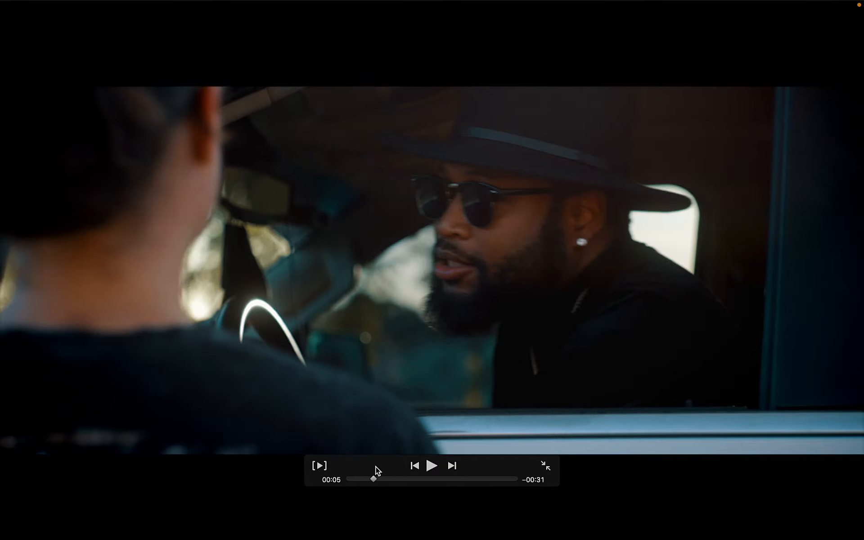
{"action": "key", "text": "space"}
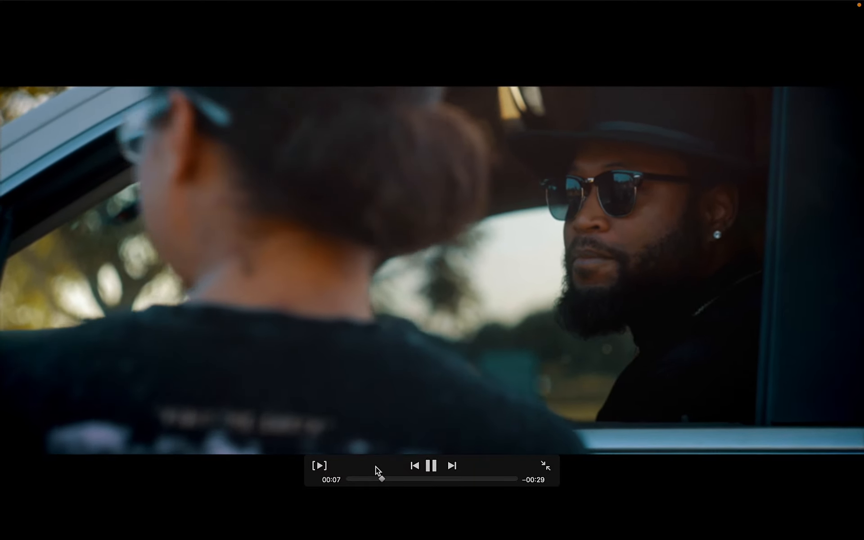
{"action": "key", "text": "space"}
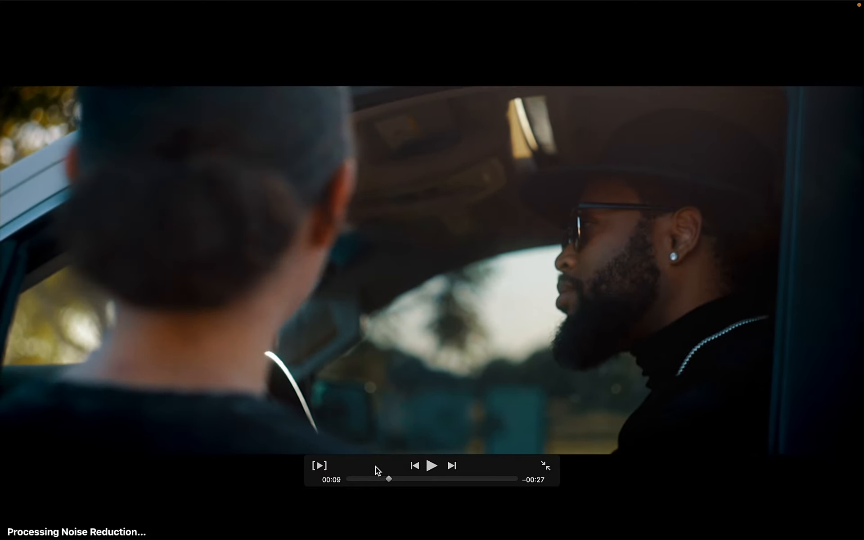